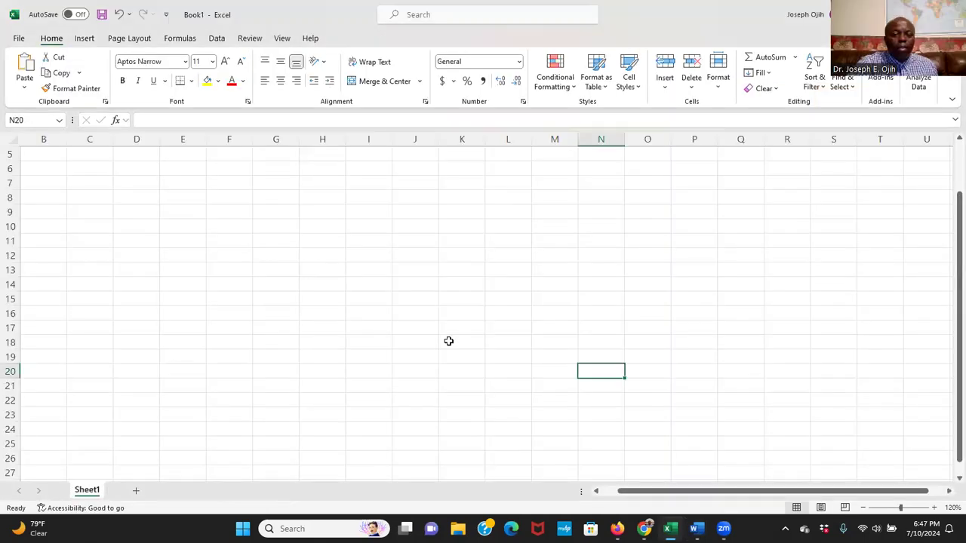
# Step: Enter the values 72, 83, 60, 58 and 45 down column G in cells G7 to G11
pyautogui.click(280, 202)
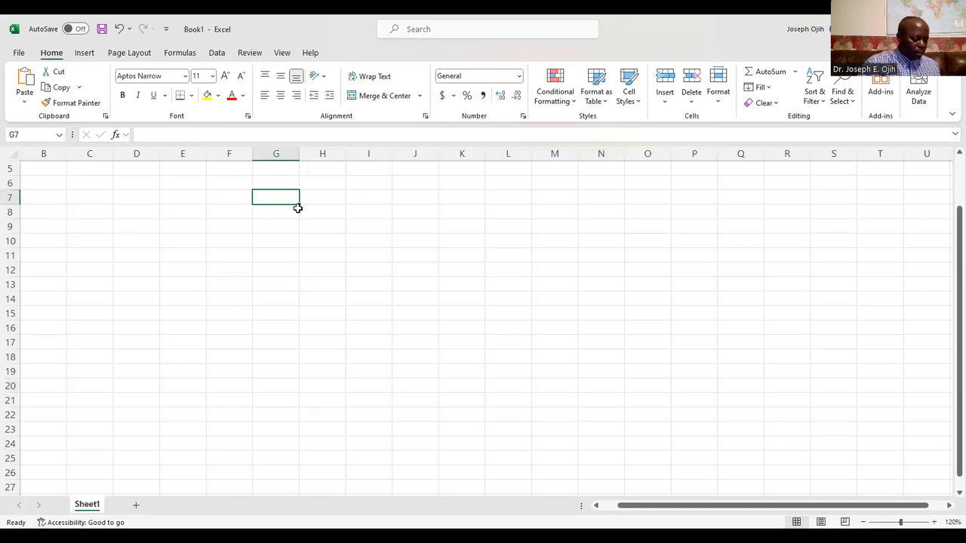
pyautogui.write('72')
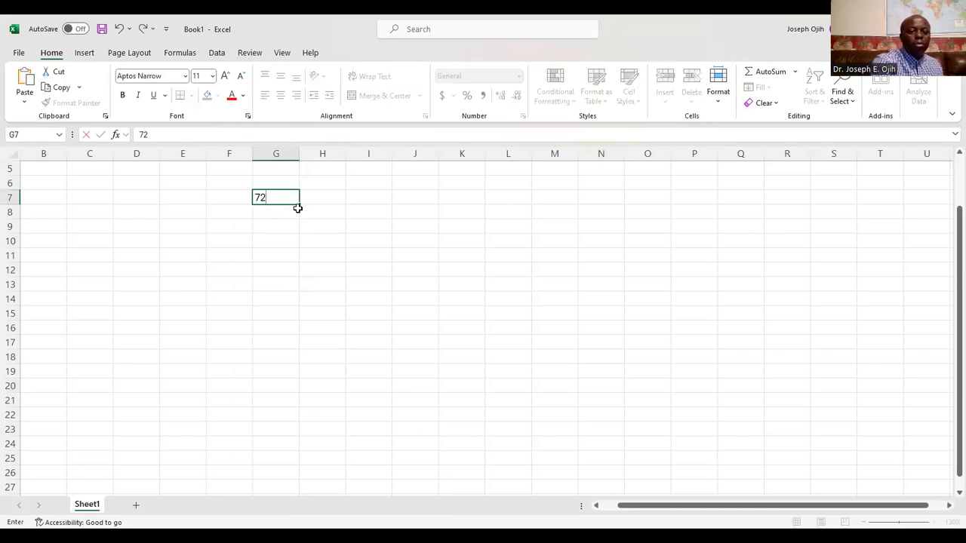
pyautogui.press('Return')
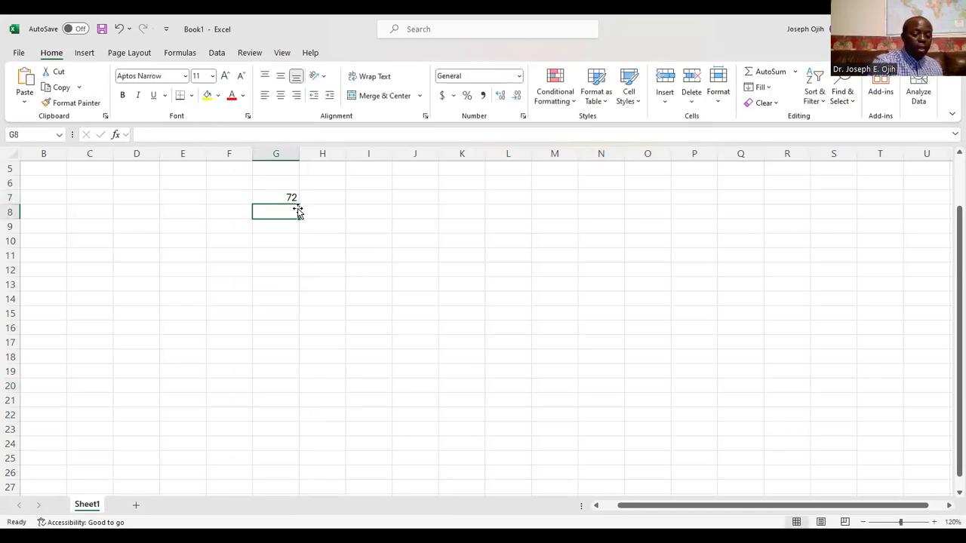
pyautogui.write('83')
pyautogui.press('Return')
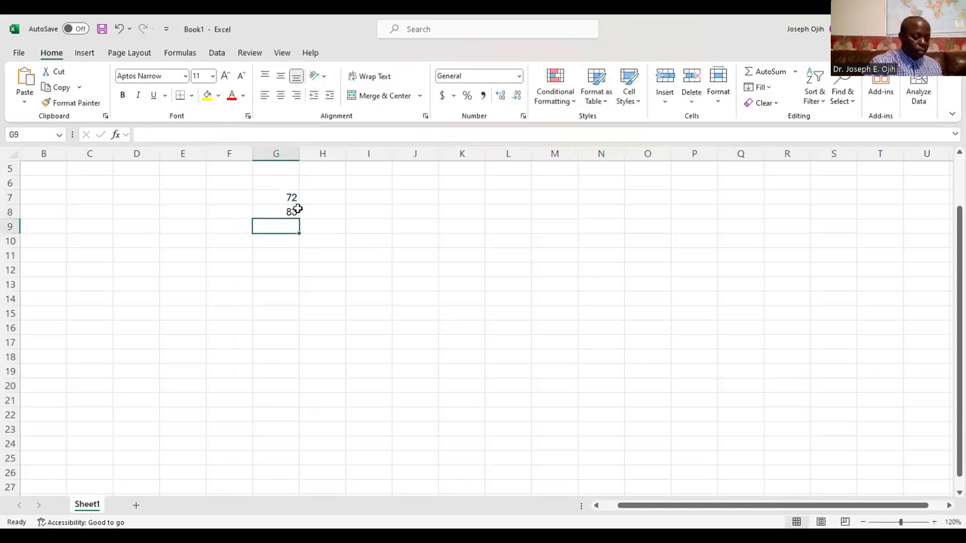
pyautogui.write('60')
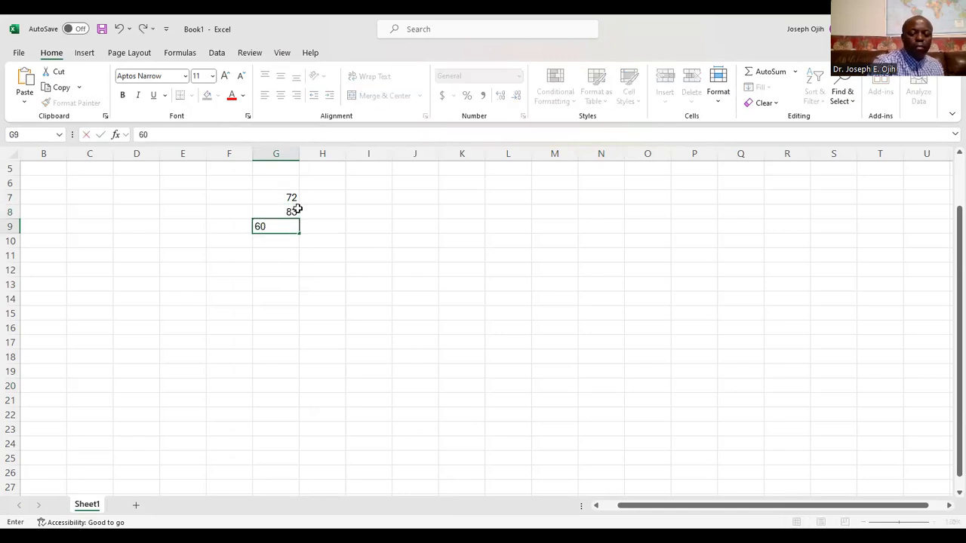
pyautogui.press('Return')
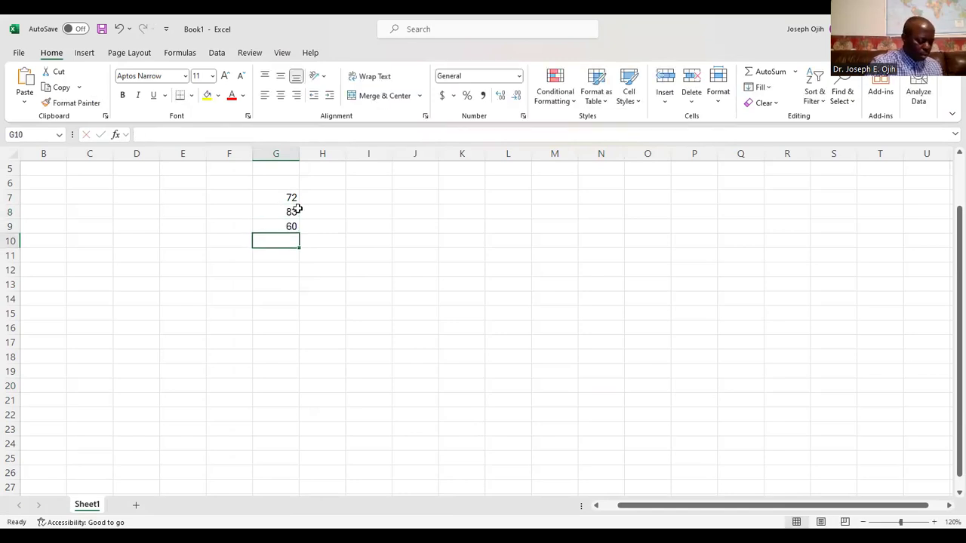
pyautogui.write('58')
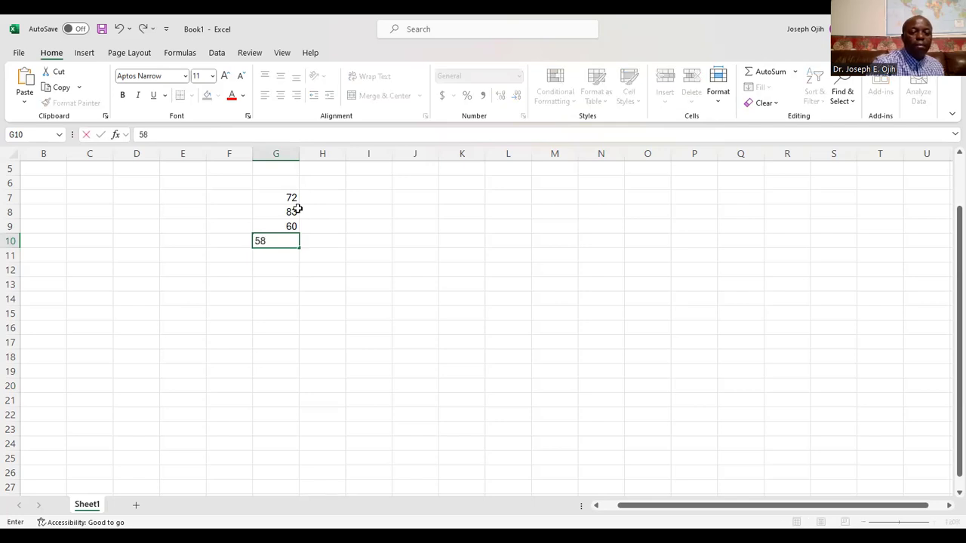
pyautogui.press('Return')
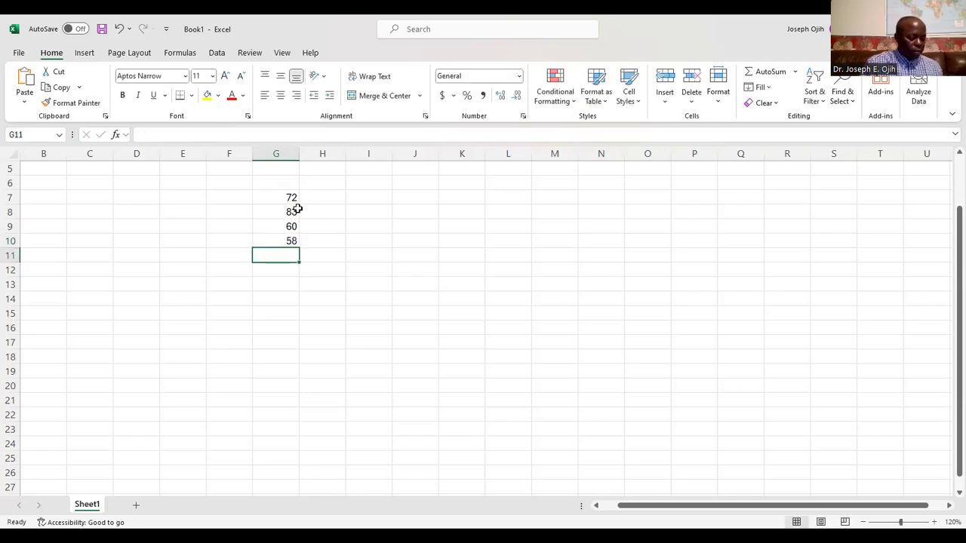
pyautogui.write('45')
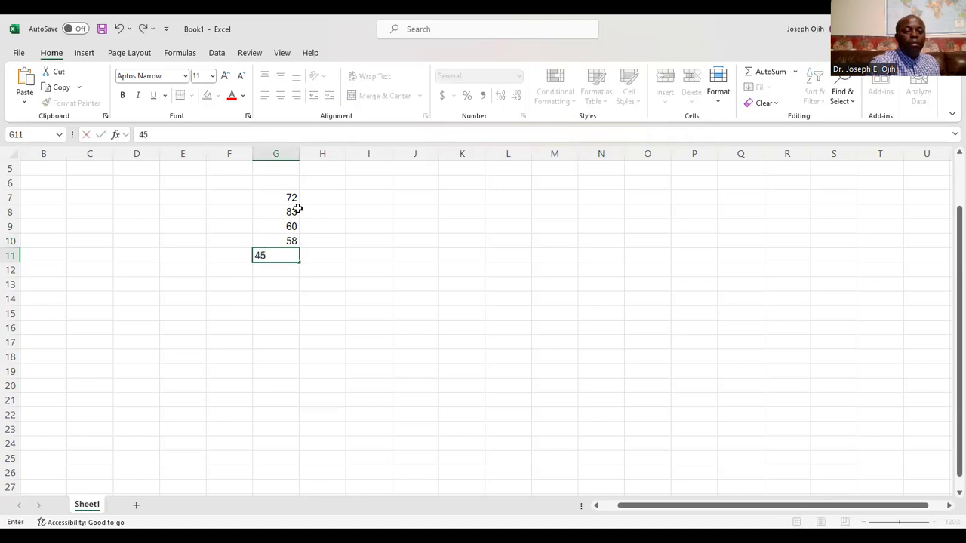
pyautogui.press('Return')
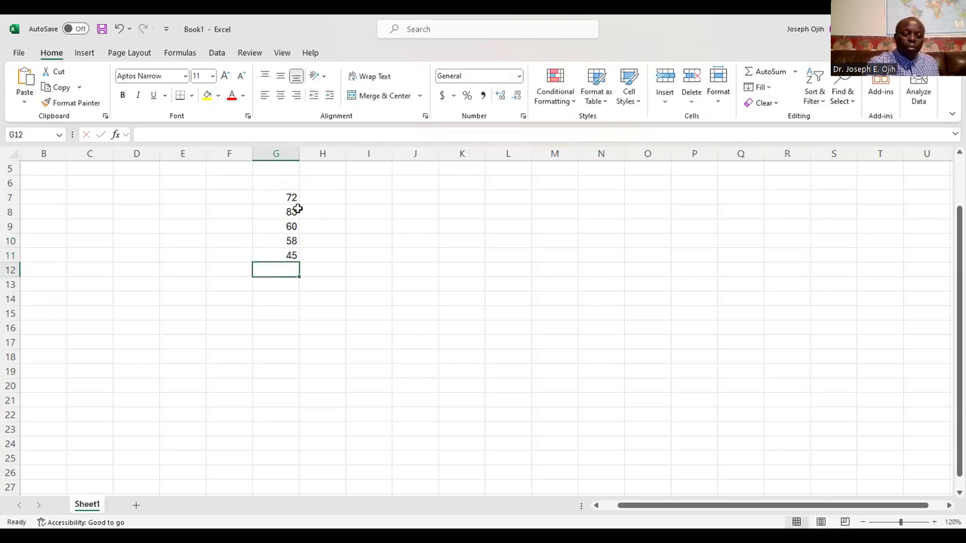
# Step: Continue the column G data with 26, 56, 63, 36 and 60 in cells G12 to G16
pyautogui.write('26')
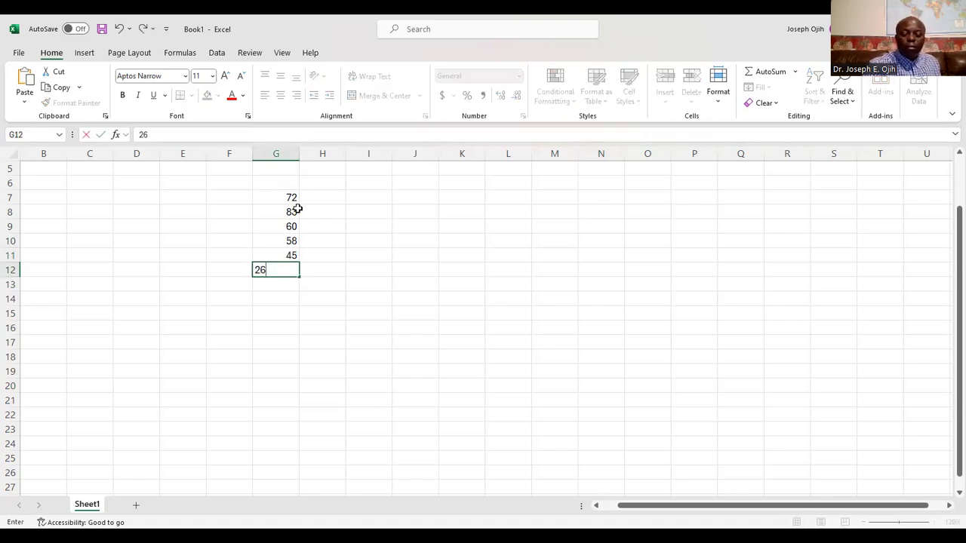
pyautogui.press('Return')
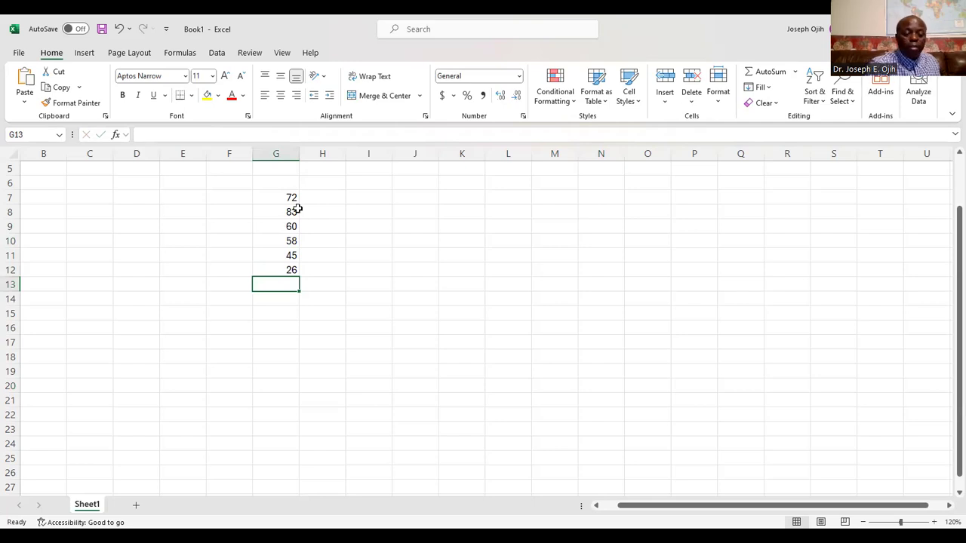
pyautogui.write('56')
pyautogui.press('Return')
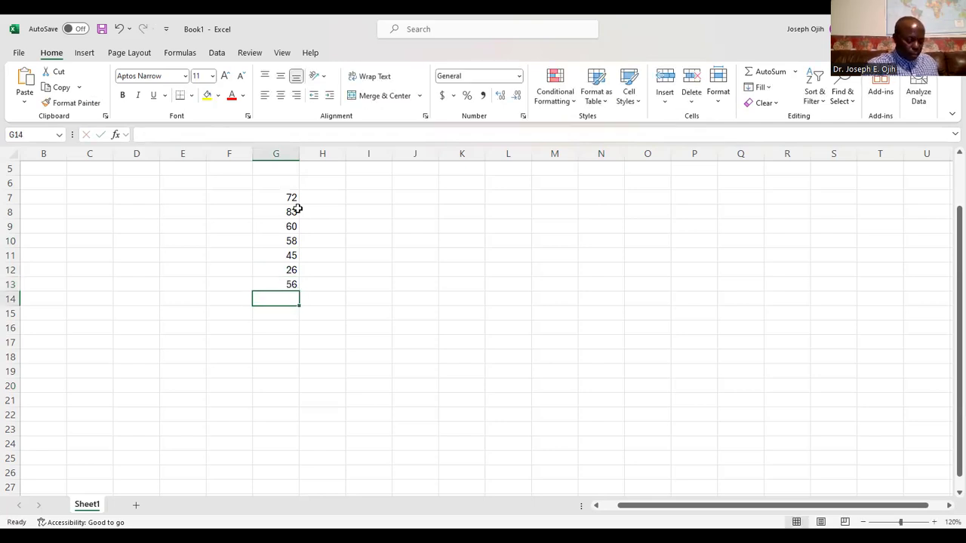
pyautogui.write('63')
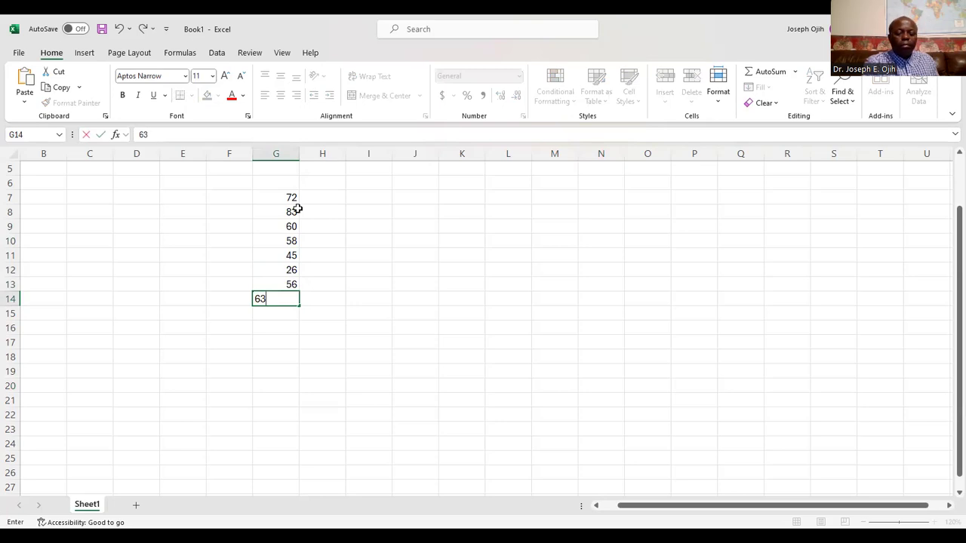
pyautogui.press('Return')
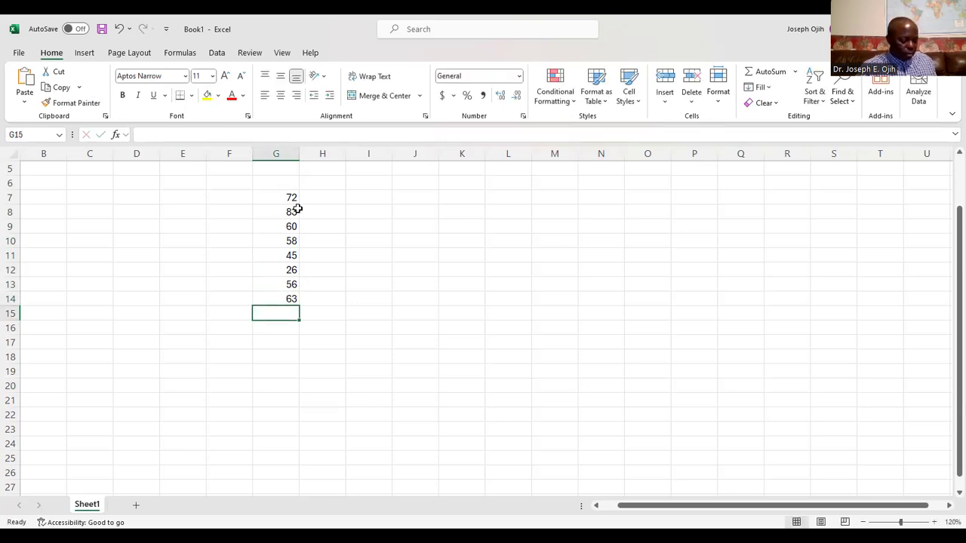
pyautogui.write('36')
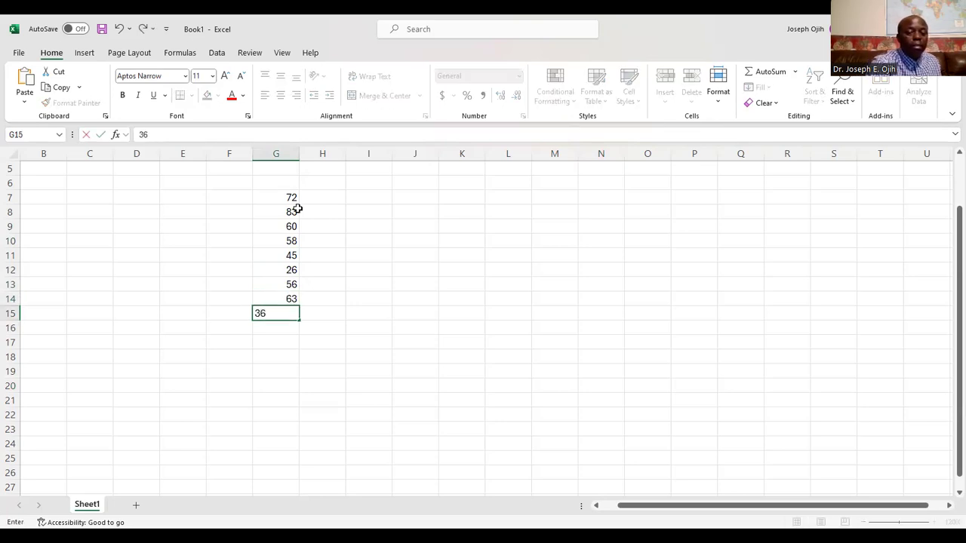
pyautogui.press('Return')
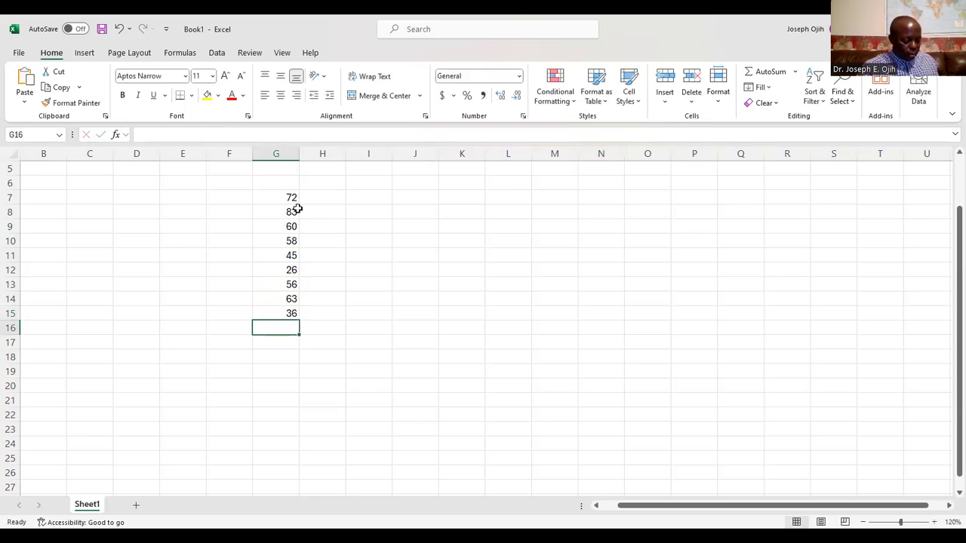
pyautogui.write('60')
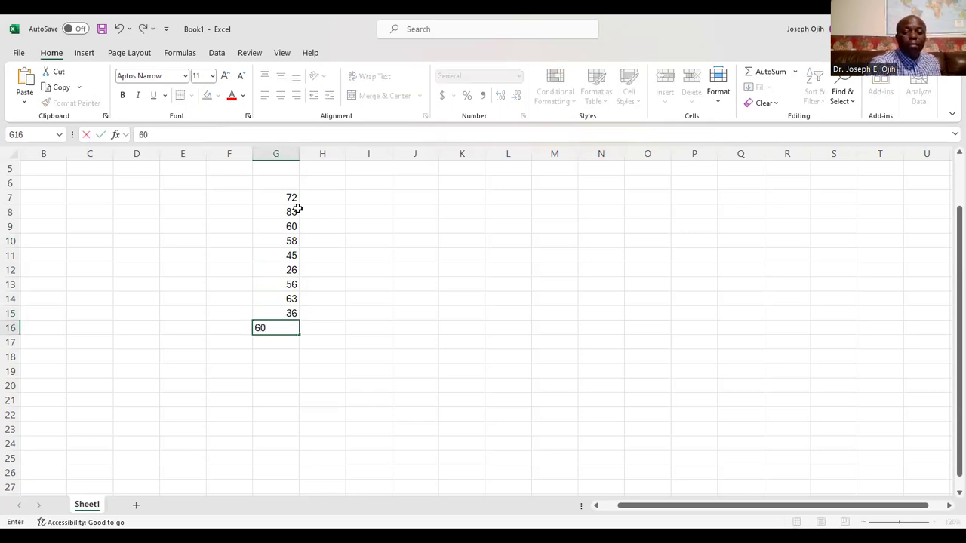
pyautogui.press('Return')
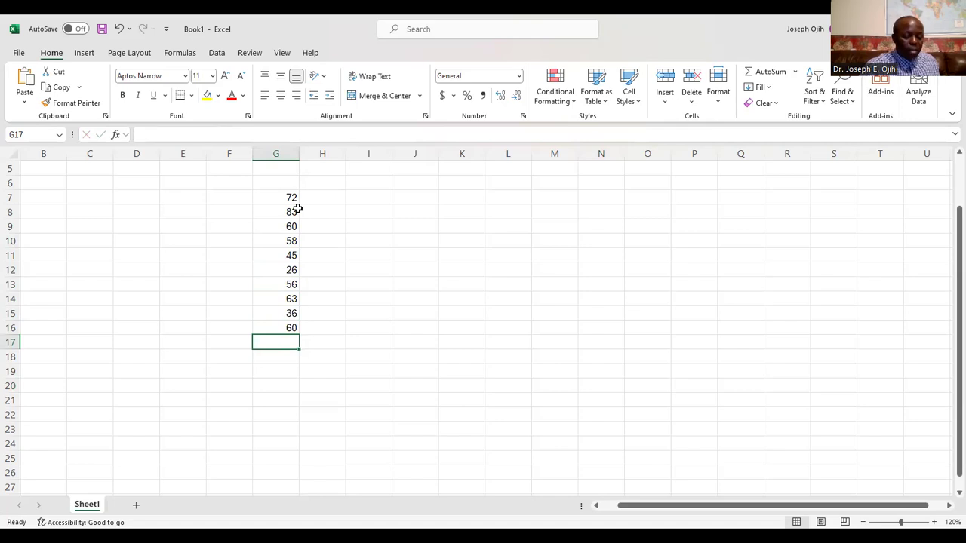
# Step: Add 64 in cell G17 and 49 in cell G18 to the column G data
pyautogui.write('64')
pyautogui.press('Left')
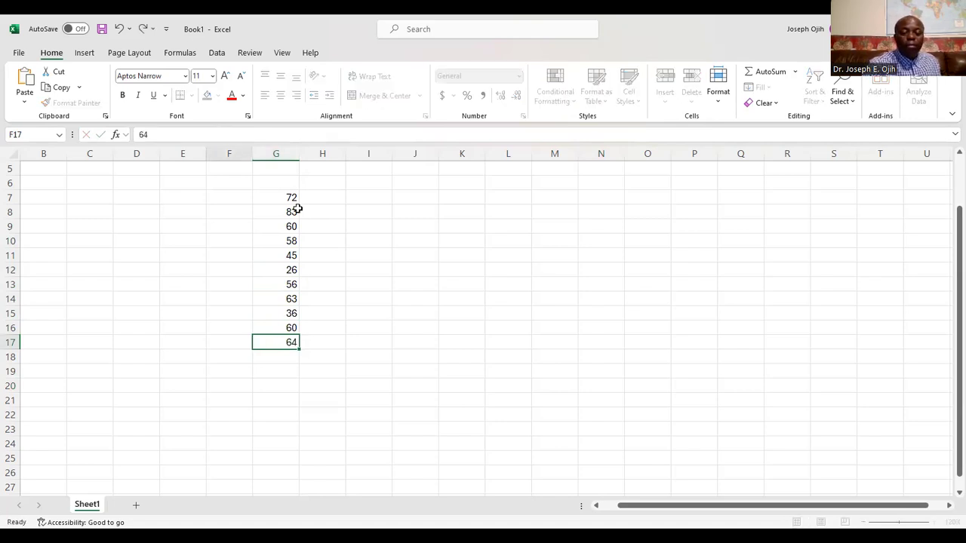
pyautogui.press('Down')
pyautogui.press('Right')
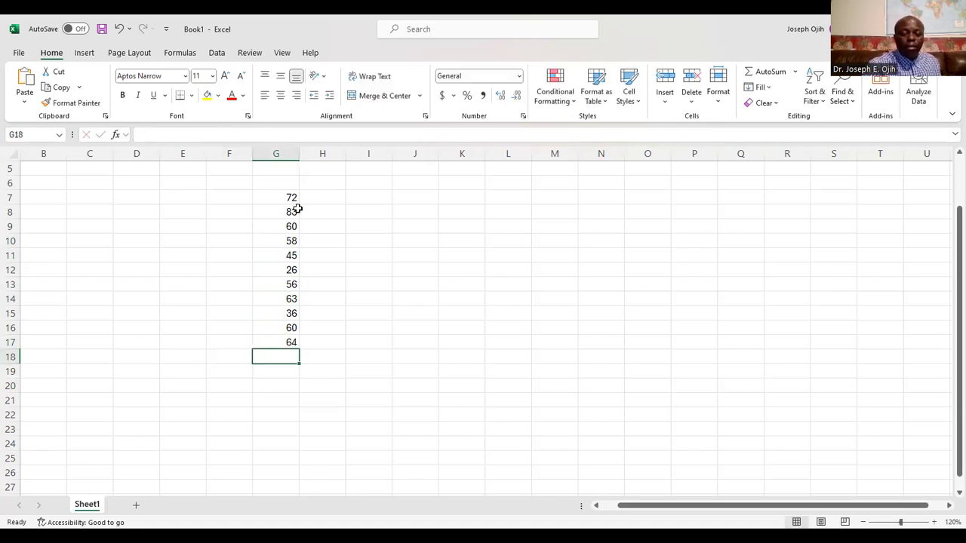
pyautogui.write('49')
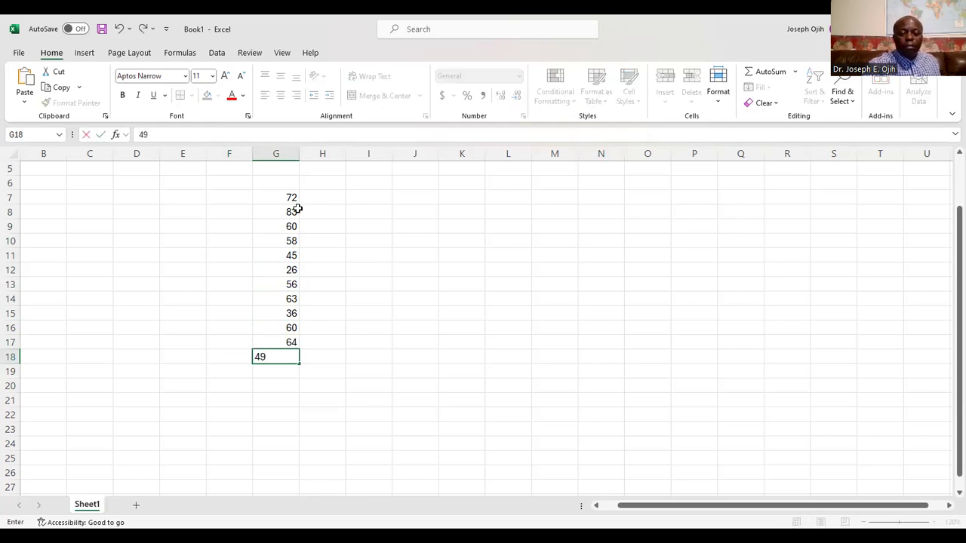
pyautogui.press('Return')
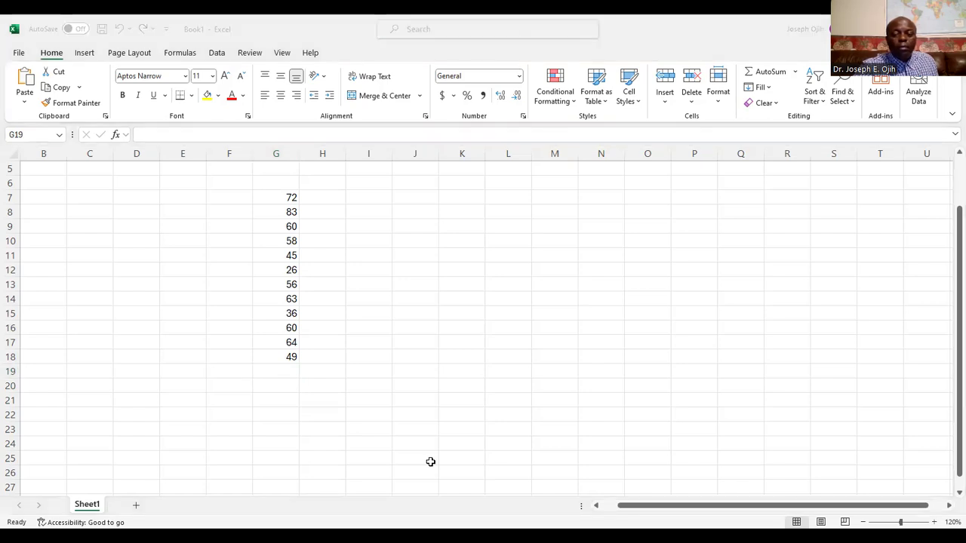
# Step: Enter 68, 72 and 68 in cells G19 to G21, directly below the existing column G data
pyautogui.click(285, 367)
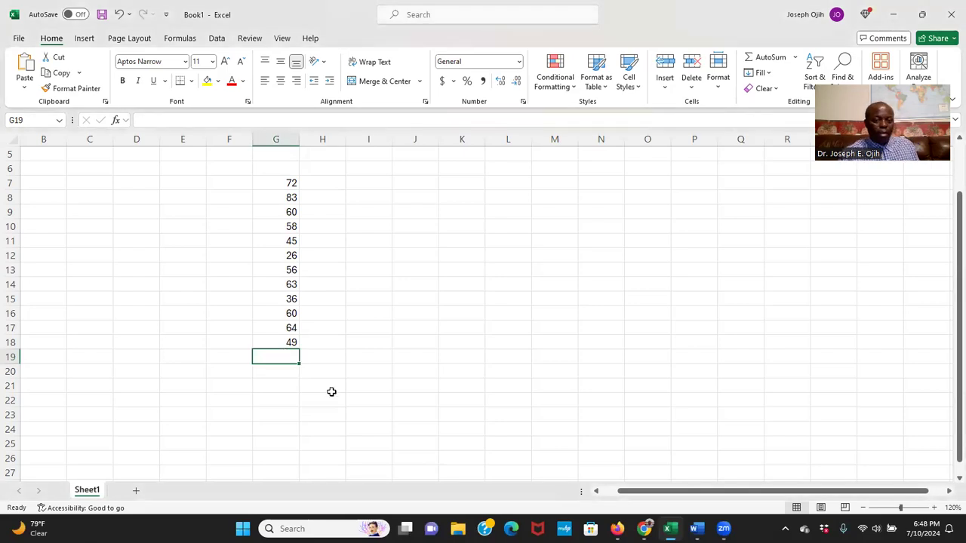
pyautogui.write('68')
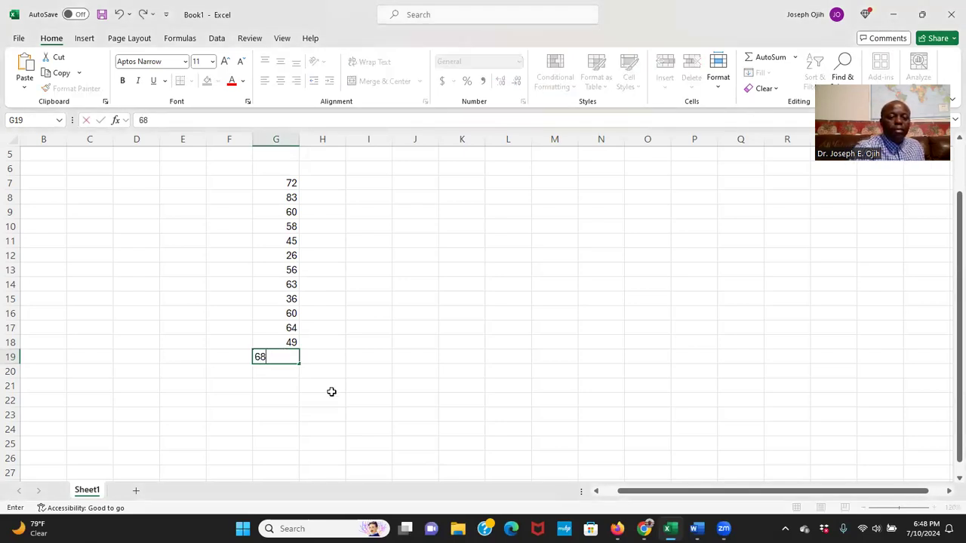
pyautogui.press('Return')
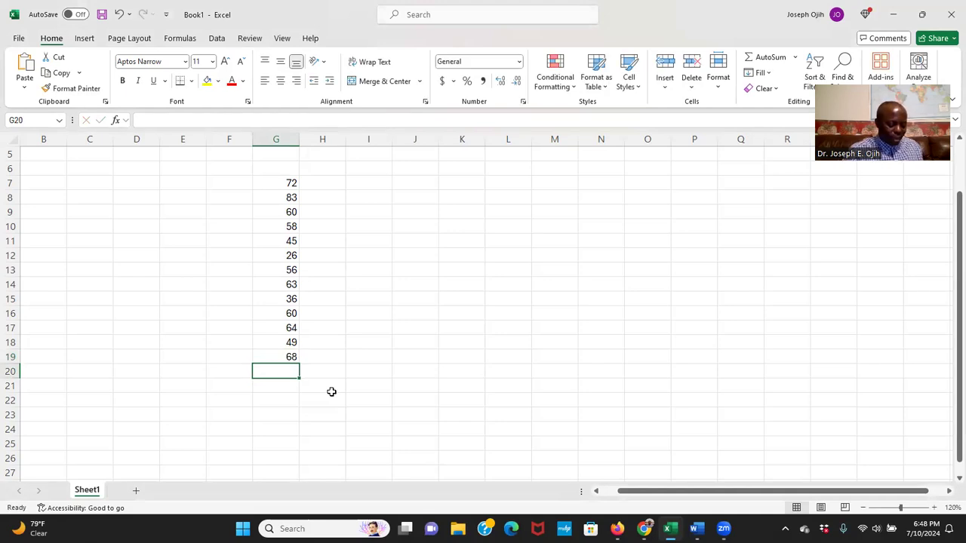
pyautogui.write('72')
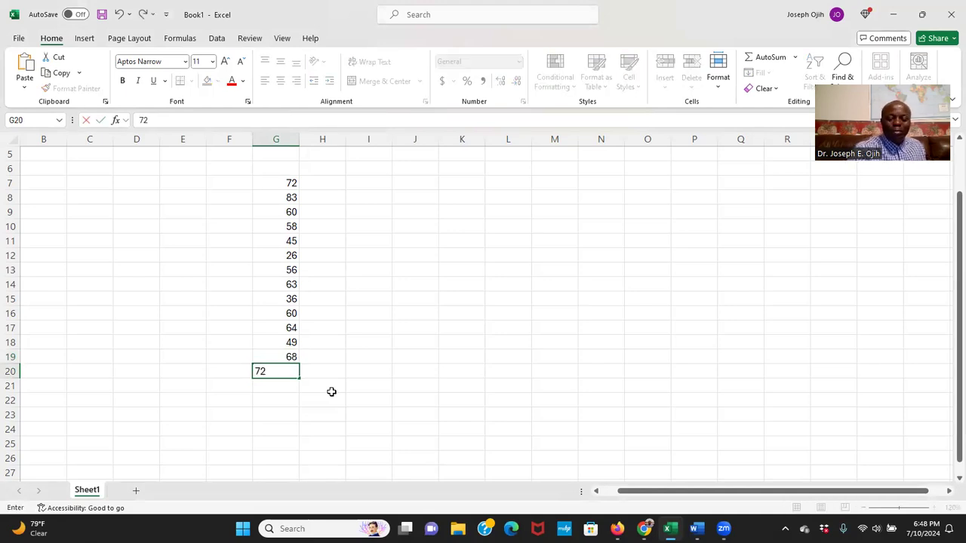
pyautogui.press('Return')
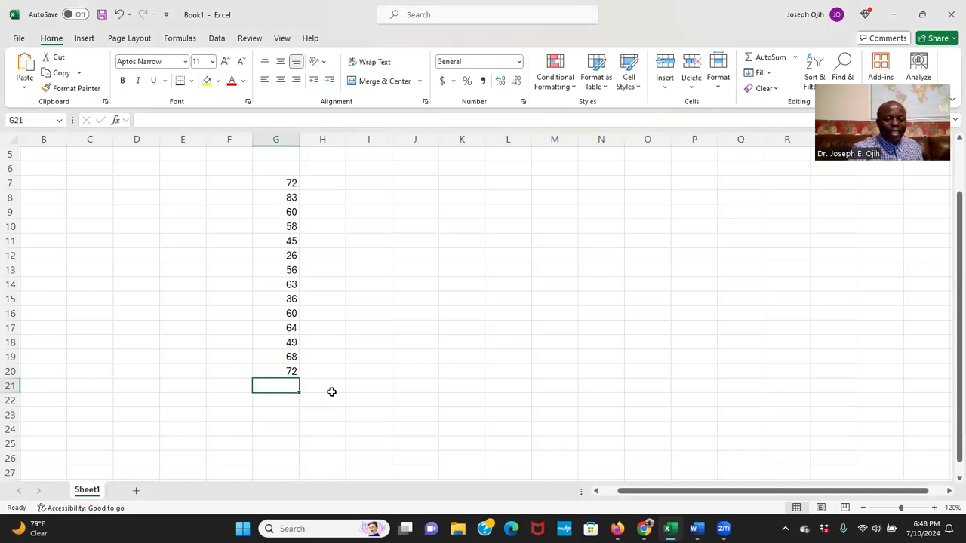
pyautogui.write('68')
pyautogui.press('Return')
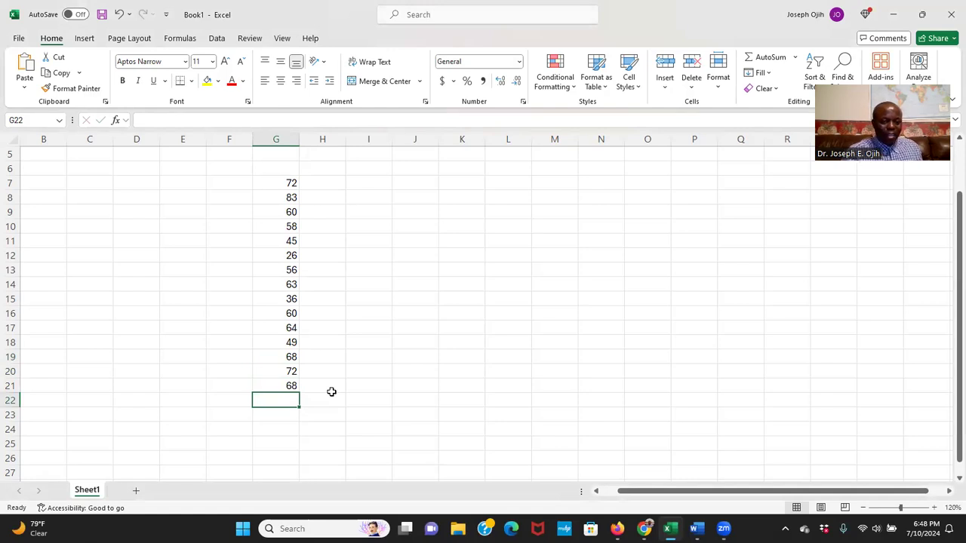
# Step: Extend the column G data with 73, 69, 58 and 42 in cells G22 to G25
pyautogui.write('73')
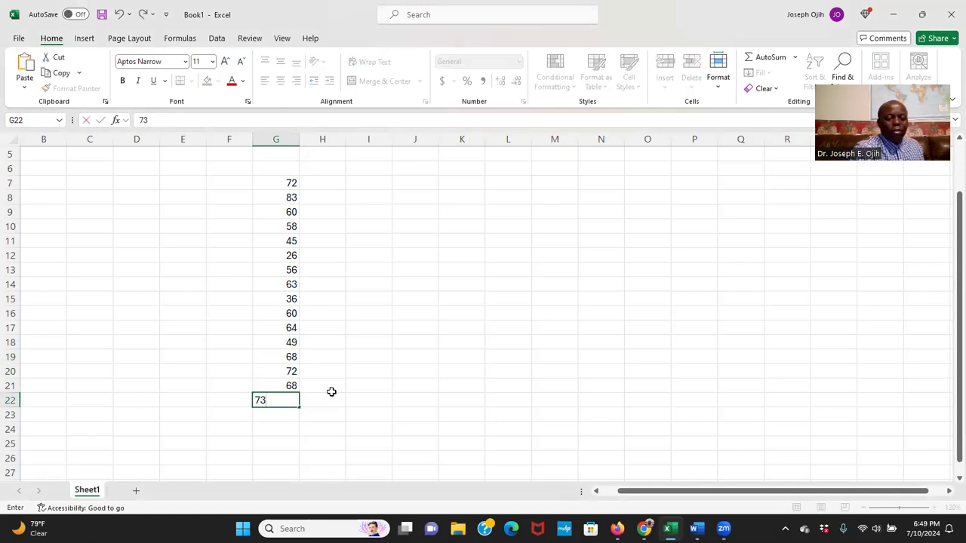
pyautogui.press('Return')
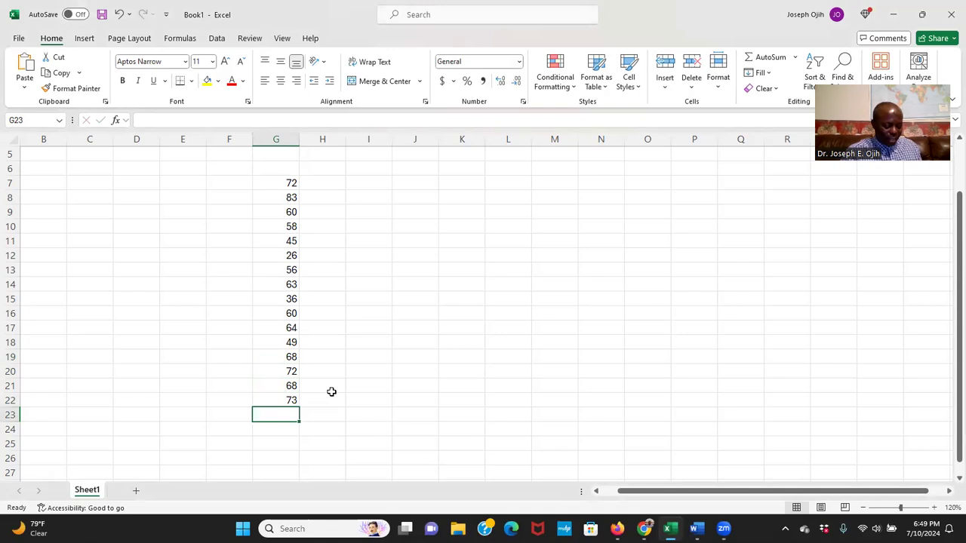
pyautogui.write('69')
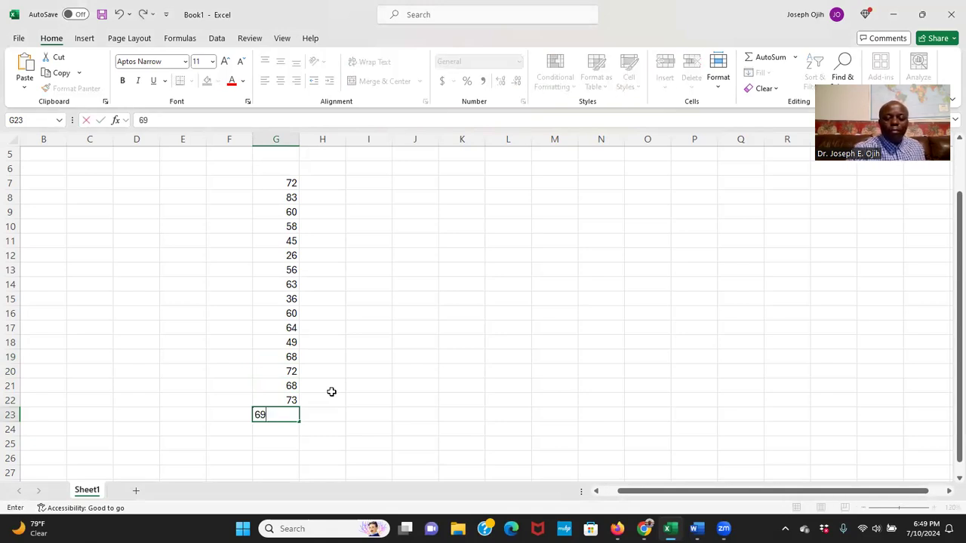
pyautogui.press('Return')
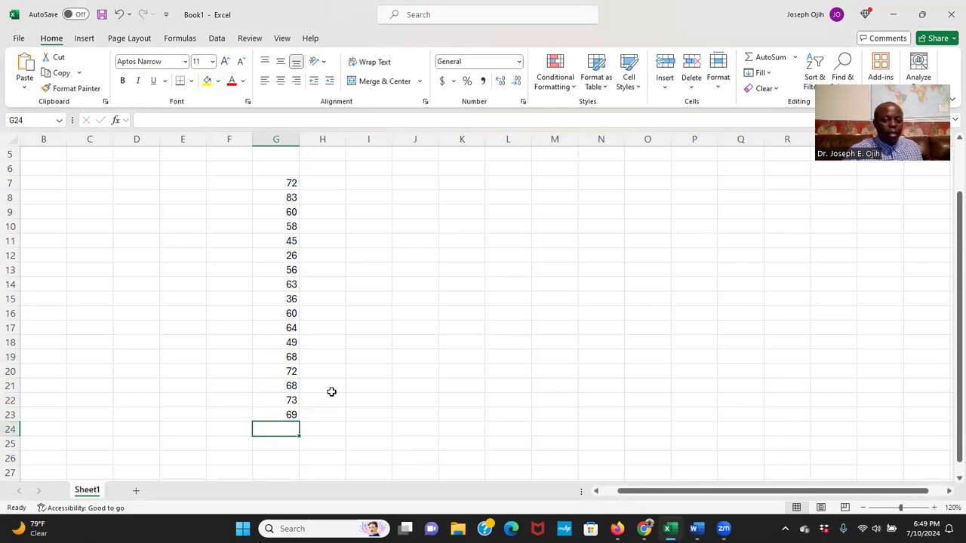
pyautogui.write('58')
pyautogui.press('Return')
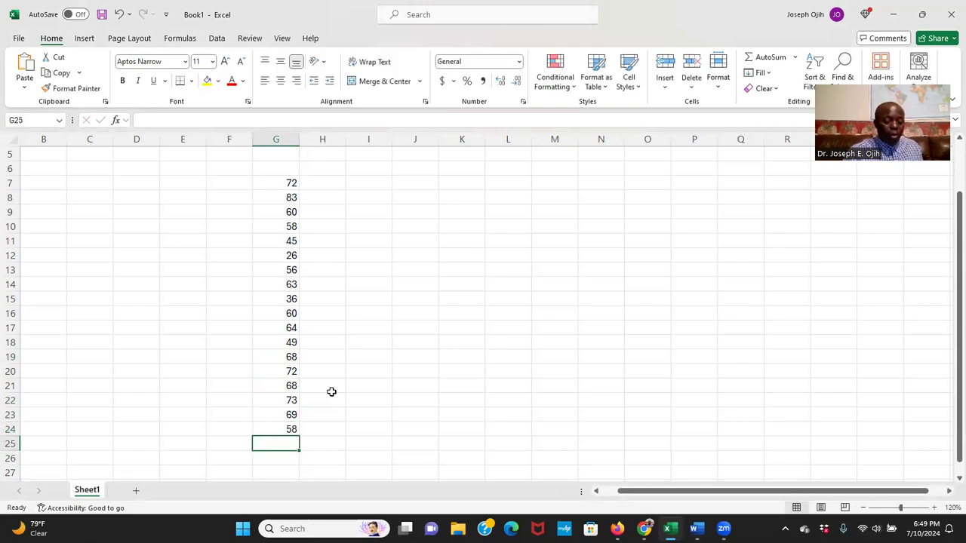
pyautogui.write('42')
pyautogui.press('Return')
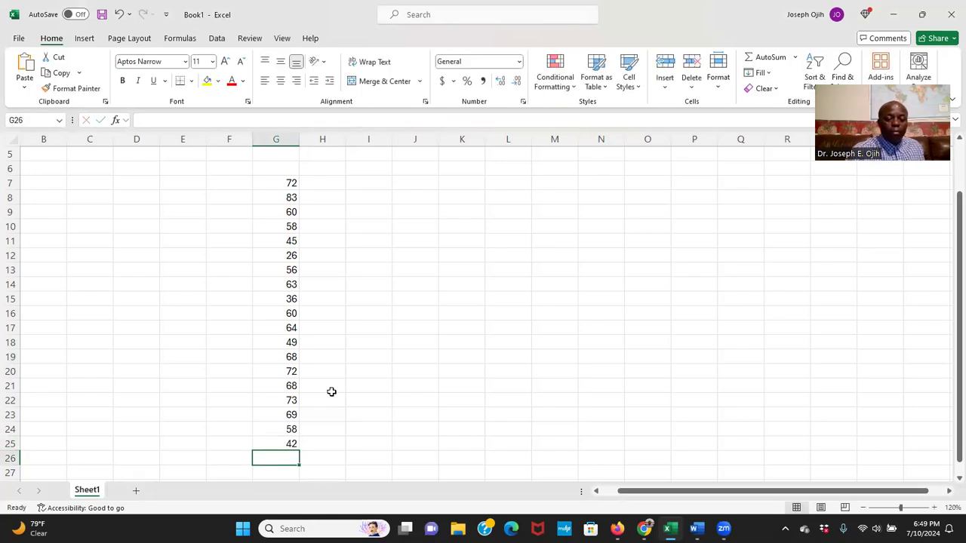
# Step: Continue the column G data with 75, 71, 87 and 57 in cells G26 to G29
pyautogui.write('75')
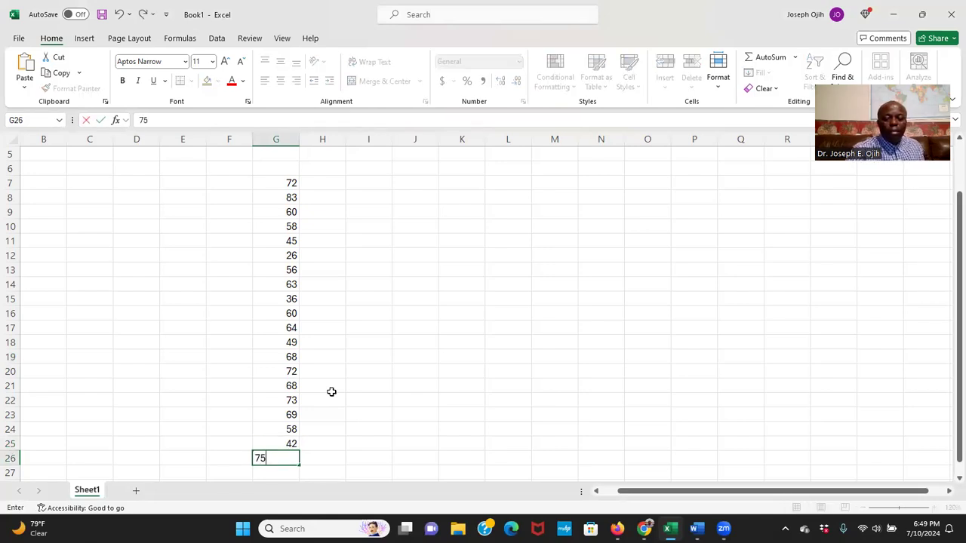
pyautogui.press('Return')
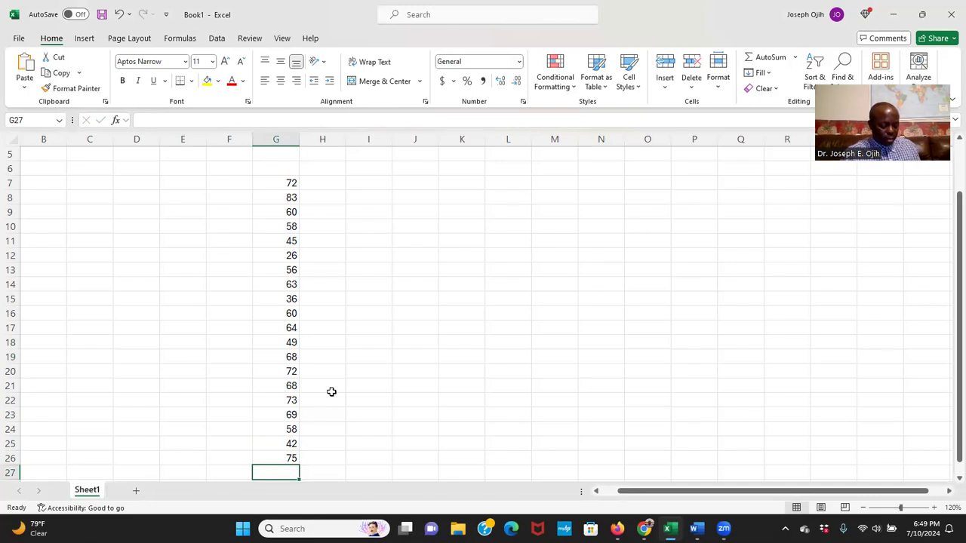
pyautogui.write('71')
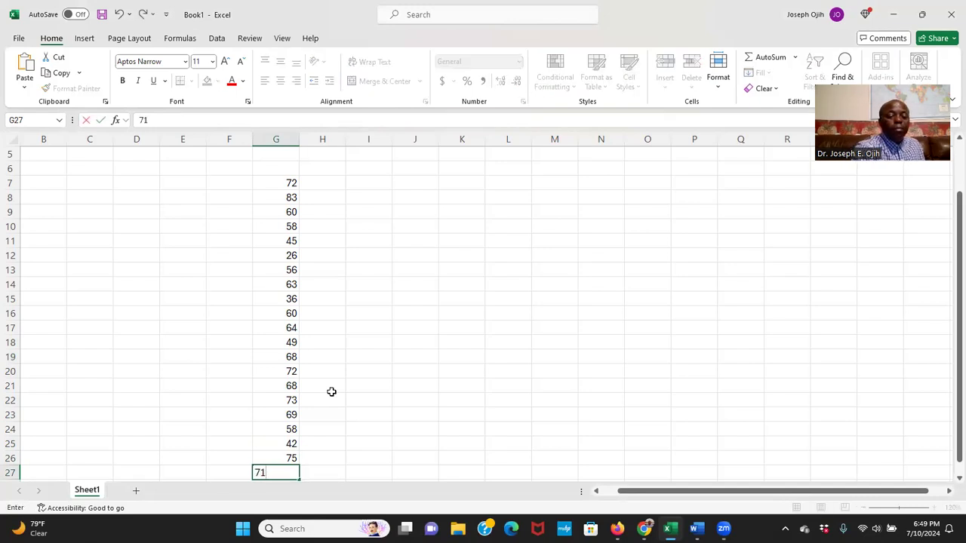
pyautogui.press('Return')
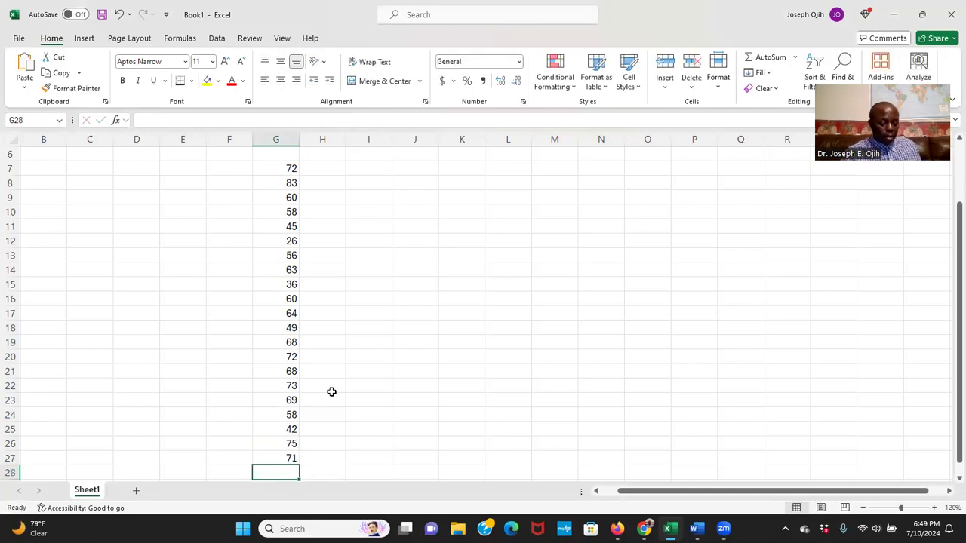
pyautogui.write('87')
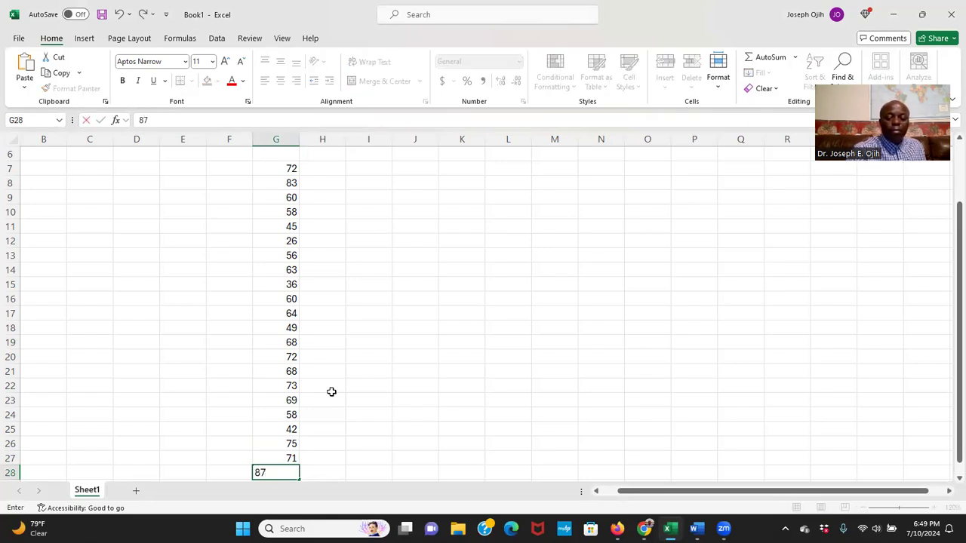
pyautogui.press('Return')
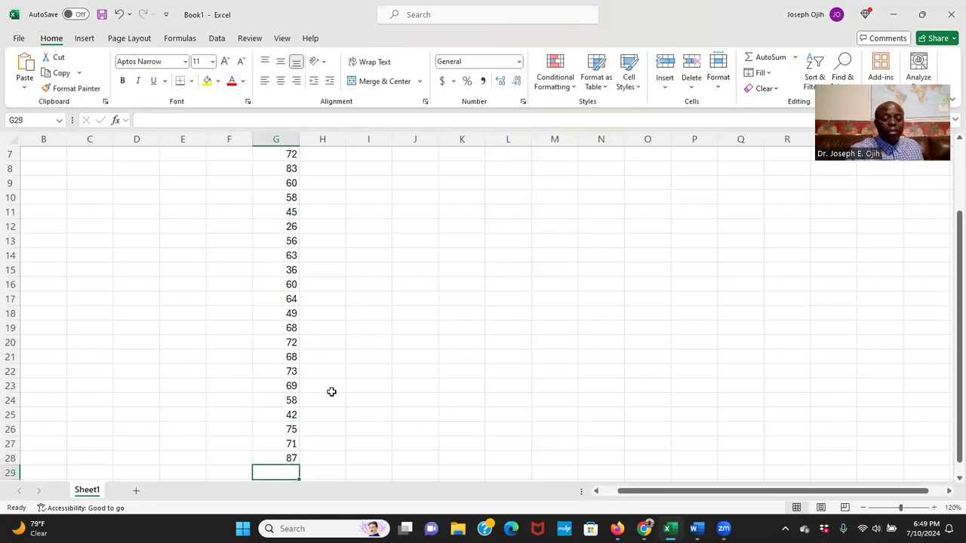
pyautogui.write('57')
pyautogui.press('Return')
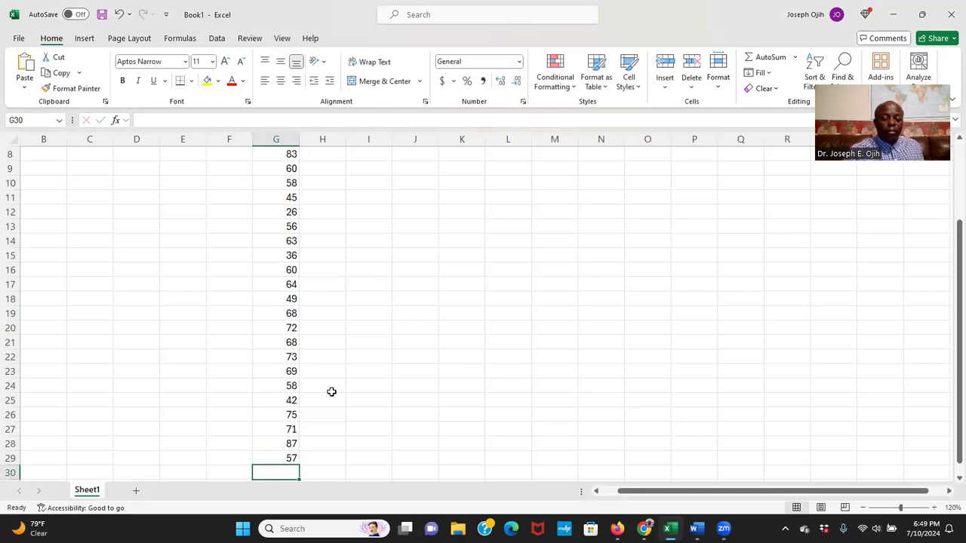
# Step: Add 42, 57, 48 and 57 in cells G30 to G33 of the column G data
pyautogui.write('42')
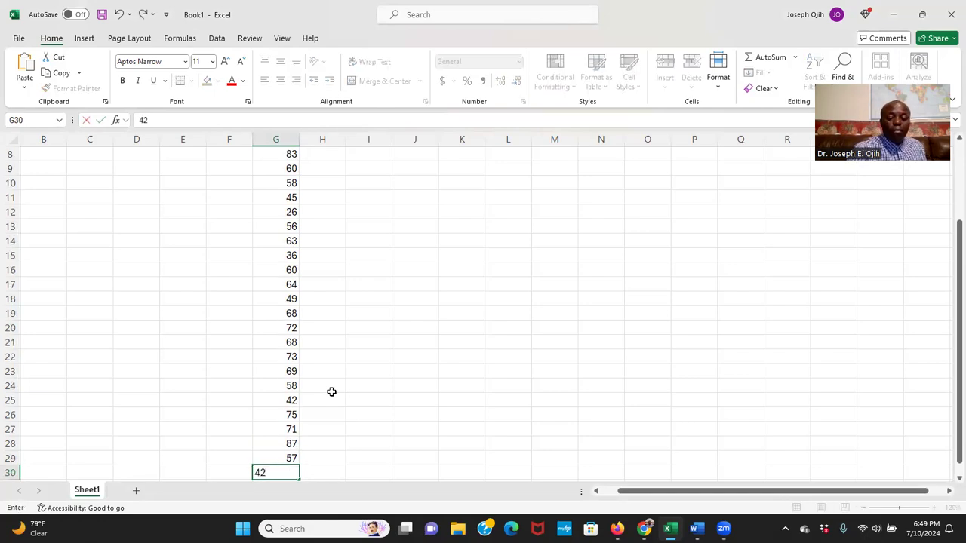
pyautogui.press('Return')
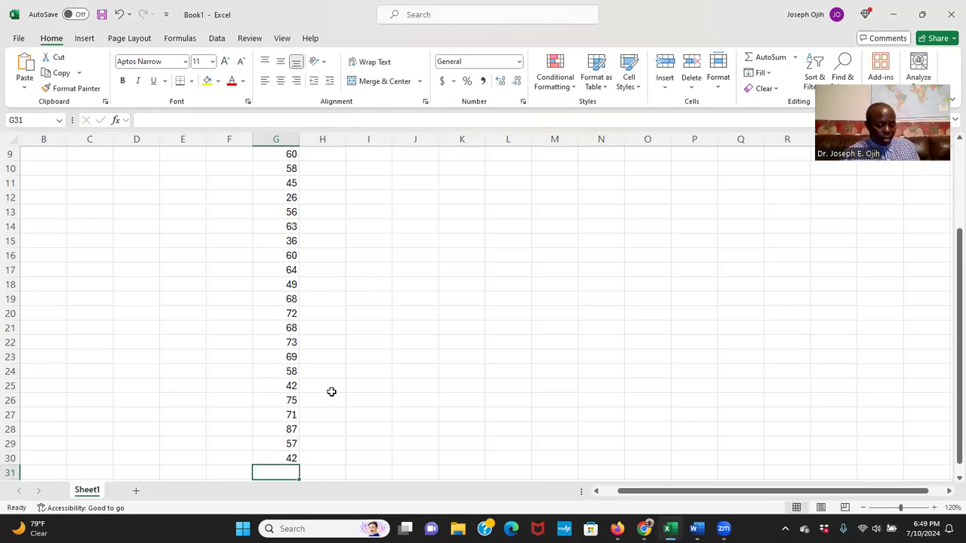
pyautogui.write('57')
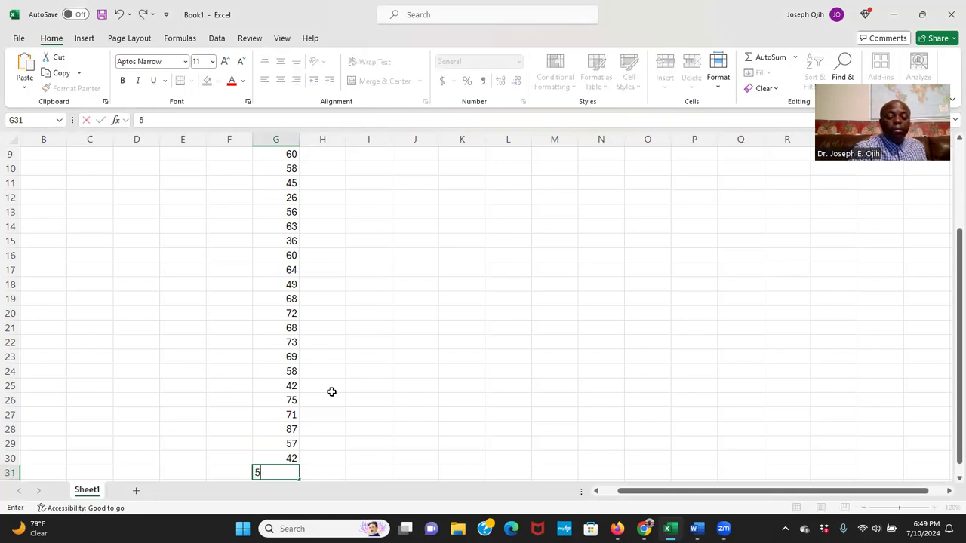
pyautogui.press('Return')
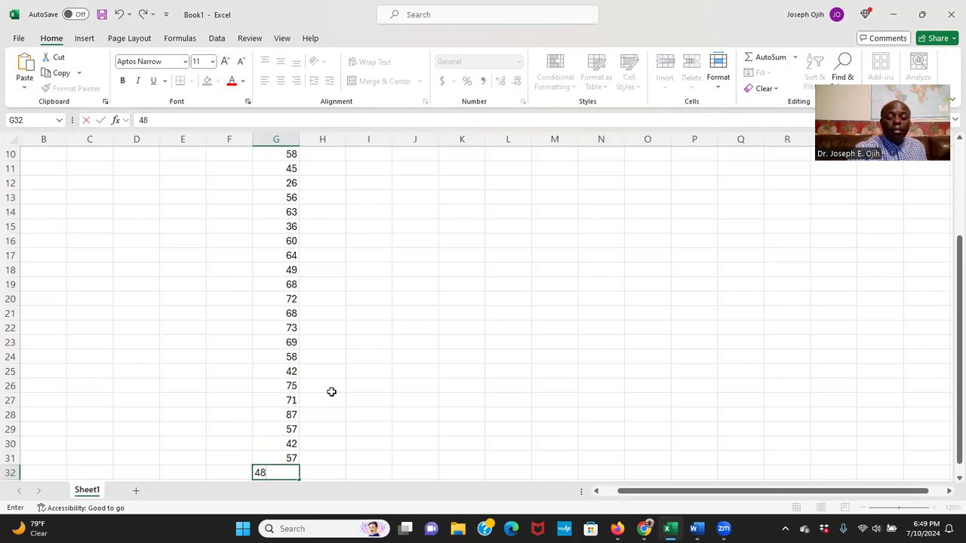
pyautogui.press('Return')
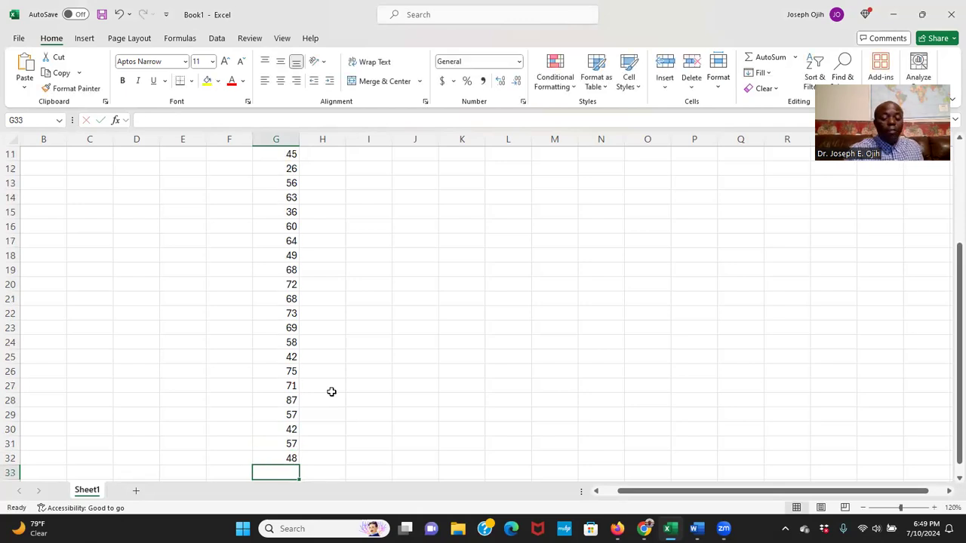
pyautogui.write('57')
pyautogui.press('Return')
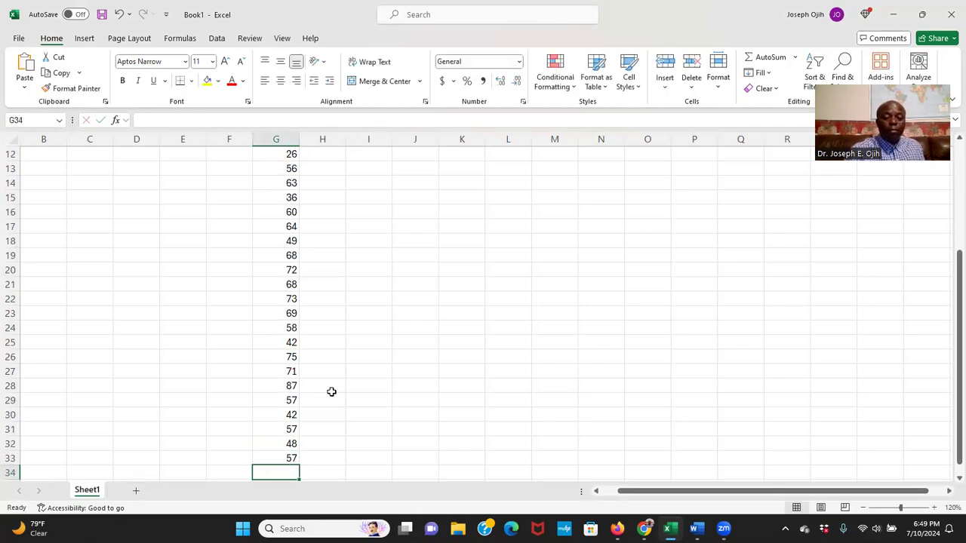
# Step: Finish the column G data with 63, 60 and 59 in cells G34 to G36
pyautogui.write('63')
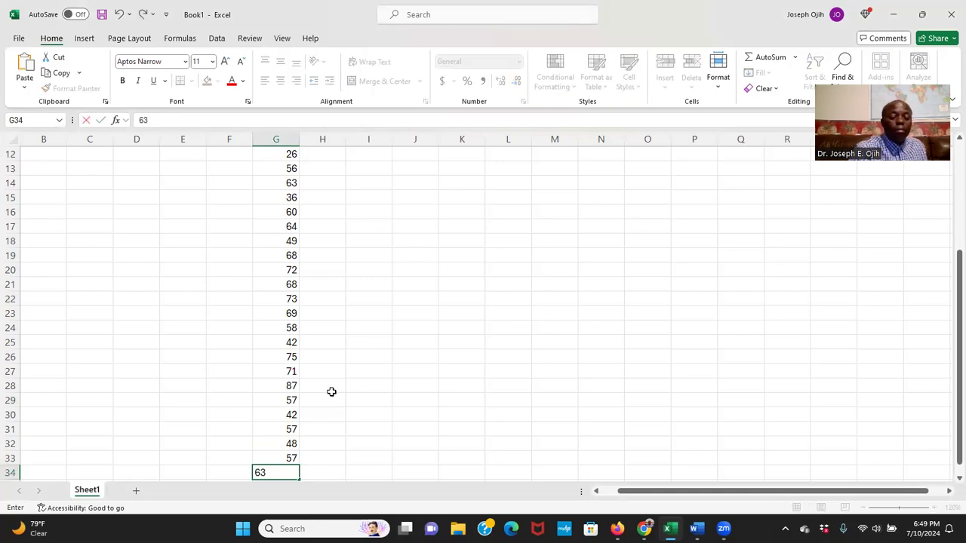
pyautogui.press('Return')
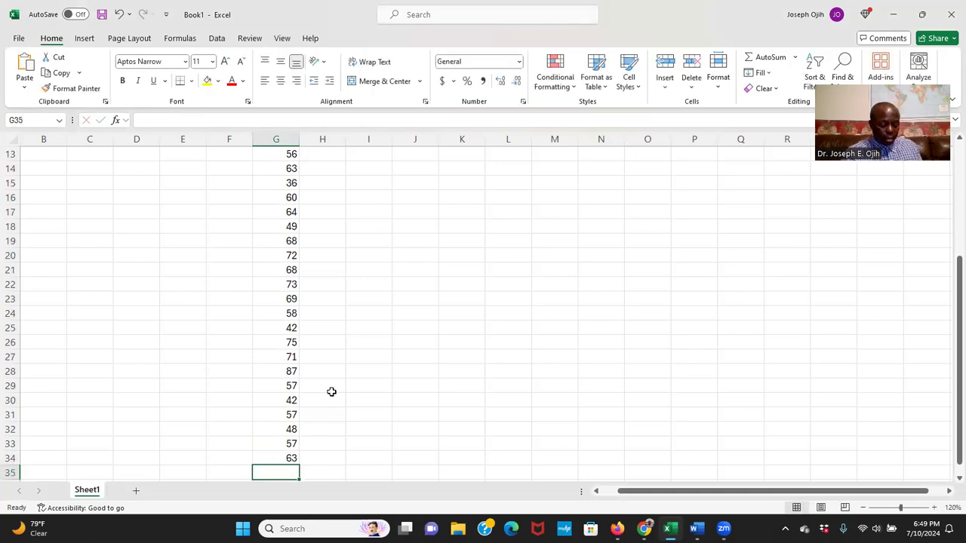
pyautogui.write('60')
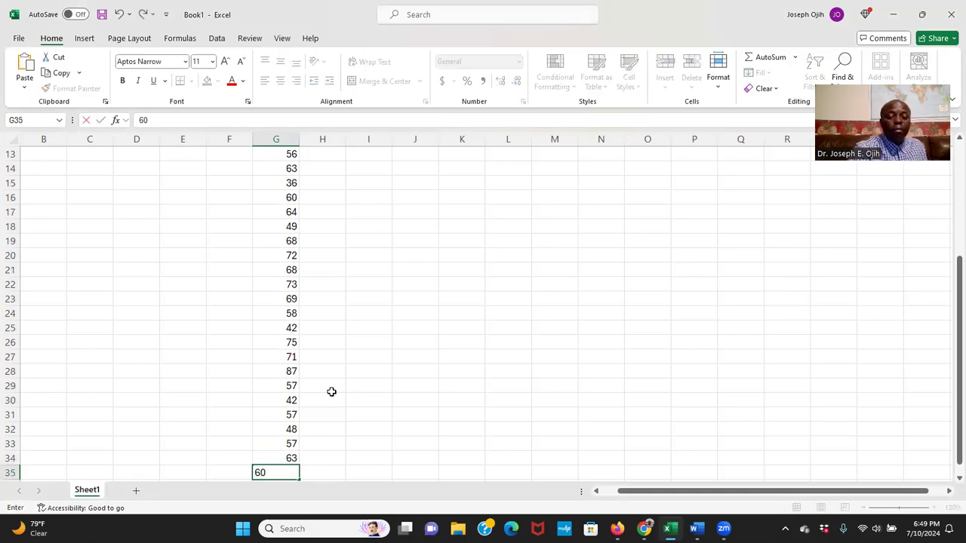
pyautogui.press('Return')
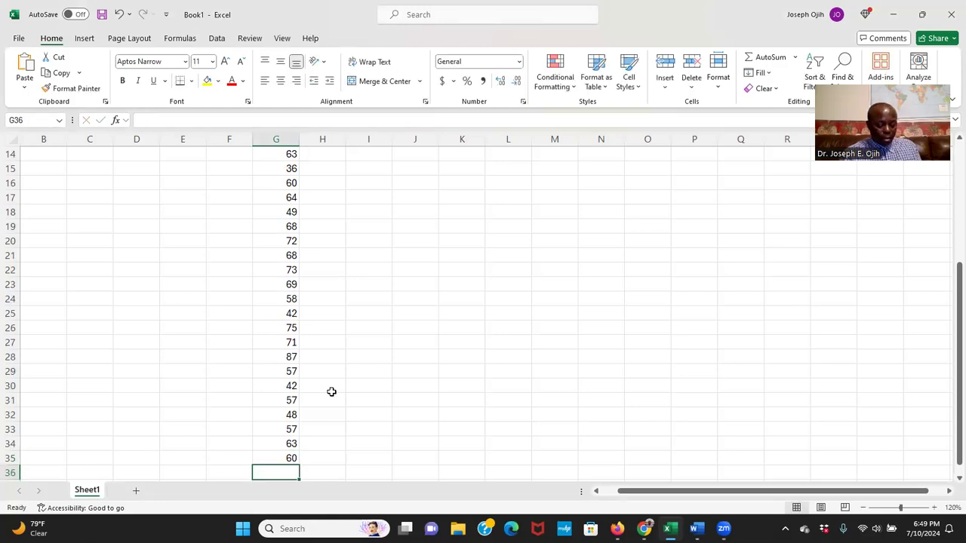
pyautogui.write('59')
pyautogui.click(351, 392)
pyautogui.scroll(3, 369, 337)
pyautogui.scroll(-5, 369, 335)
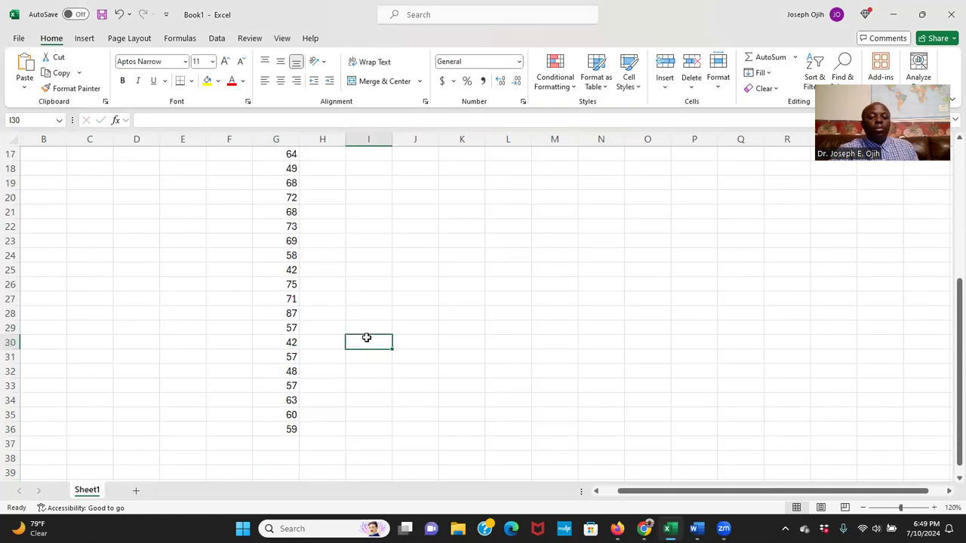
# Step: Create a second data column beside the first, with the heading Dummy in H6 and 0 in cells H7 to H9
pyautogui.scroll(4, 366, 338)
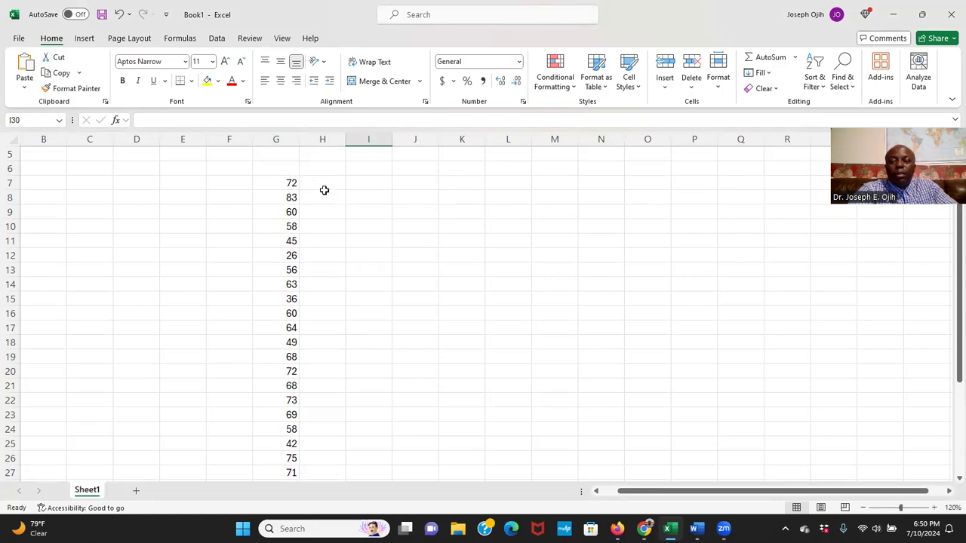
pyautogui.click(323, 186)
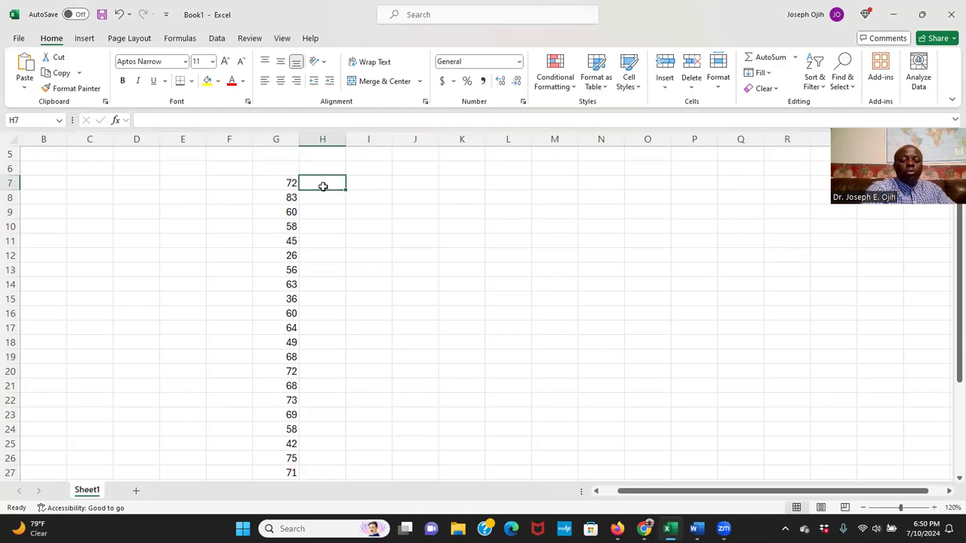
pyautogui.write('0')
pyautogui.press('Return')
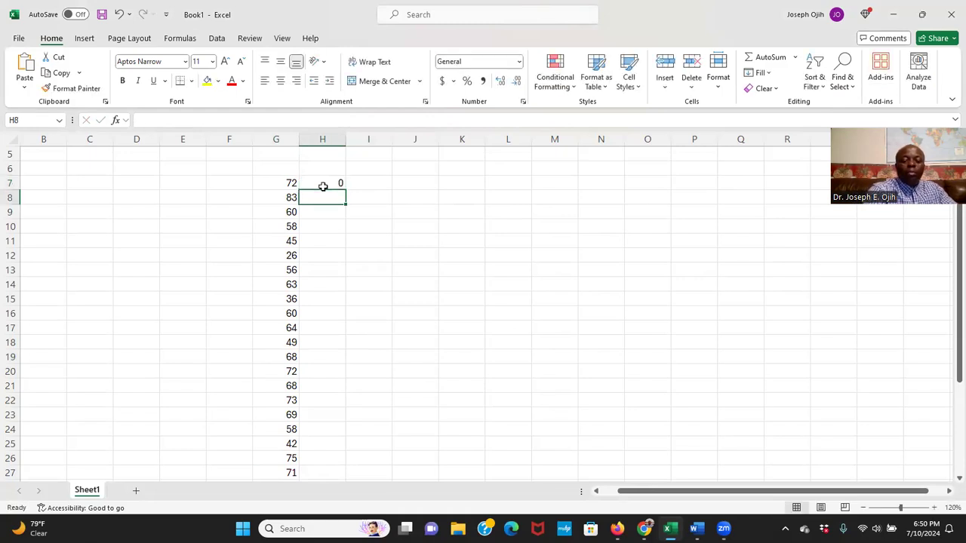
pyautogui.write('0')
pyautogui.click(309, 167)
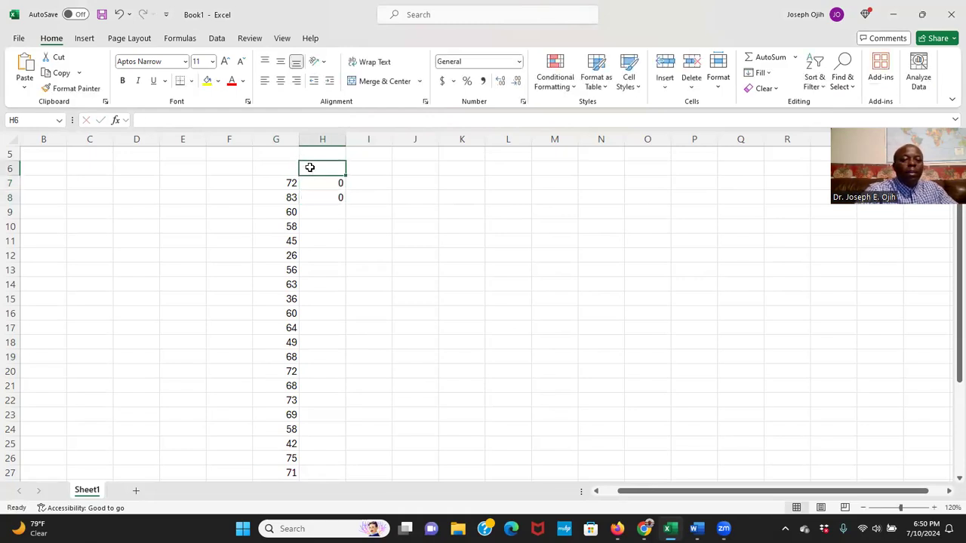
pyautogui.write('Dummy')
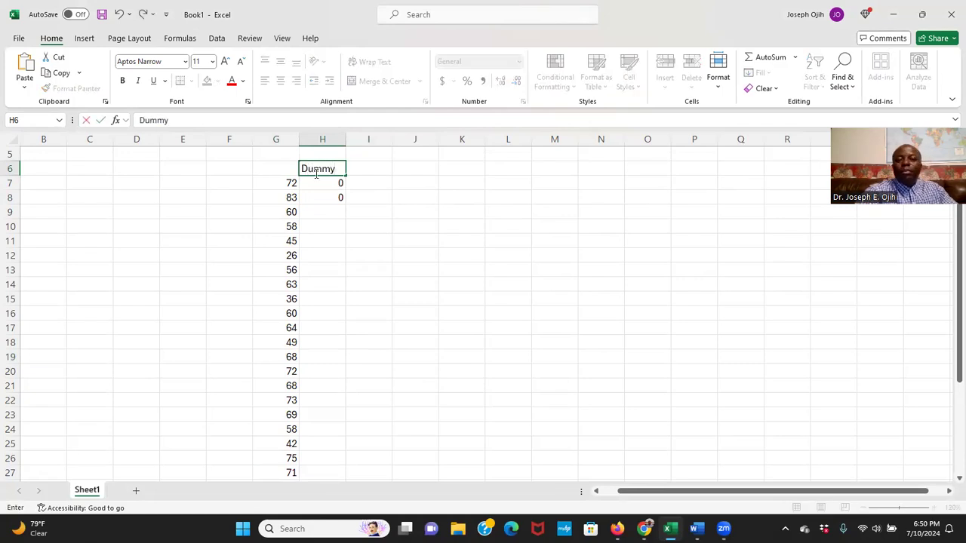
pyautogui.click(322, 210)
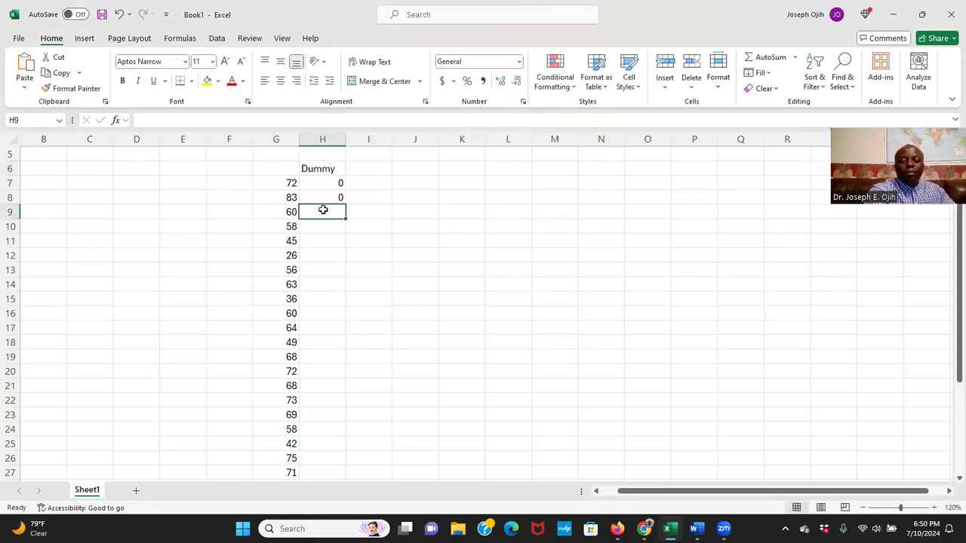
pyautogui.write('0')
pyautogui.click(327, 234)
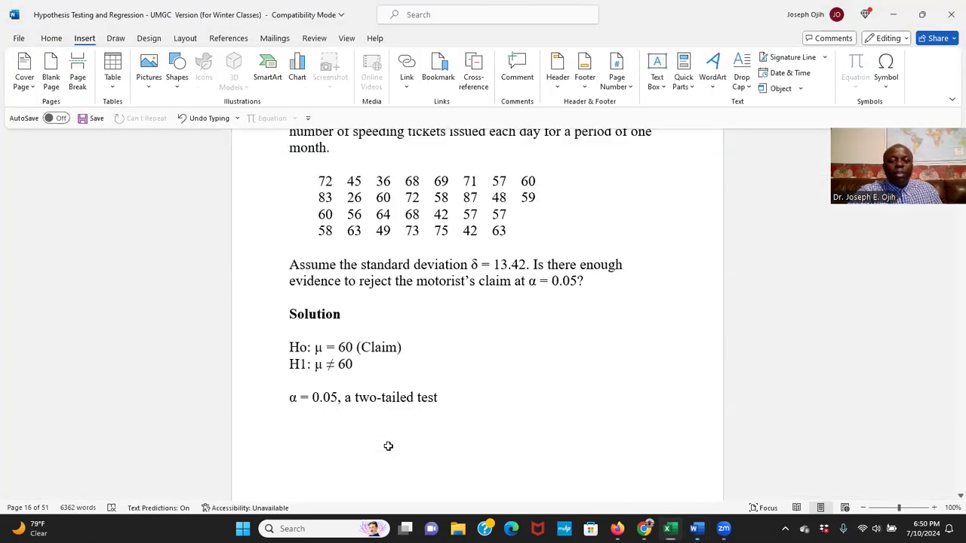
# Step: Check the problem statement in the Word document, return to the Excel workbook and enter the heading Speeding Tickets in cell G6
pyautogui.scroll(2, 388, 446)
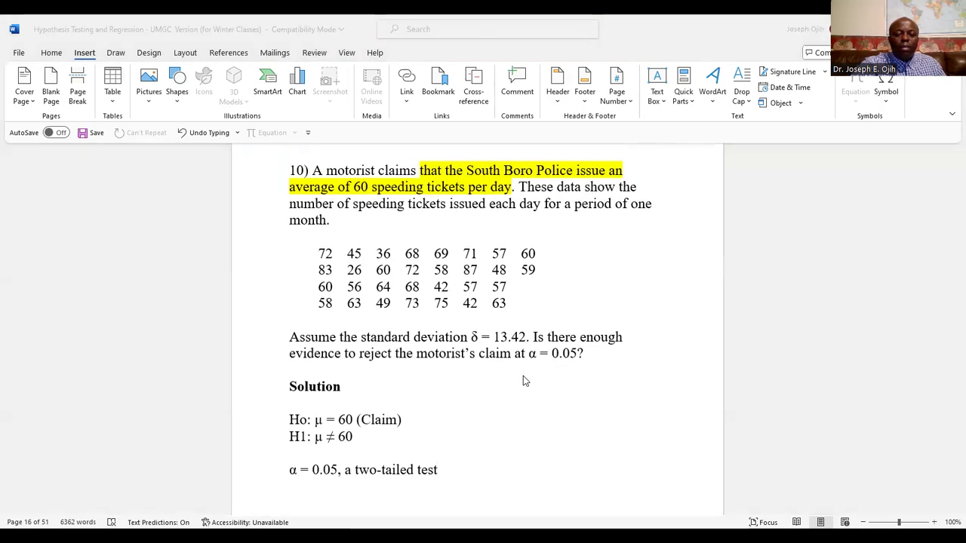
pyautogui.hotkey('alt', 'Tab')
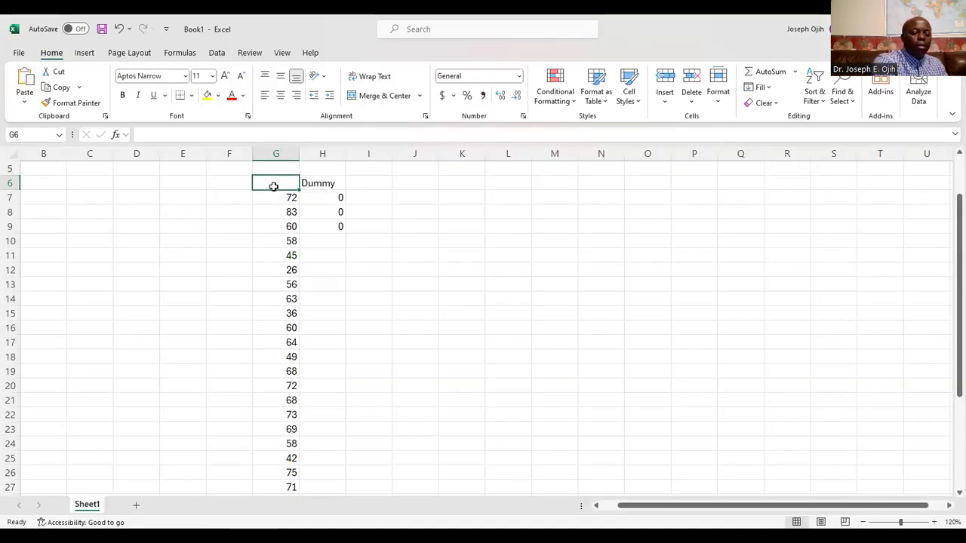
pyautogui.write('Speed')
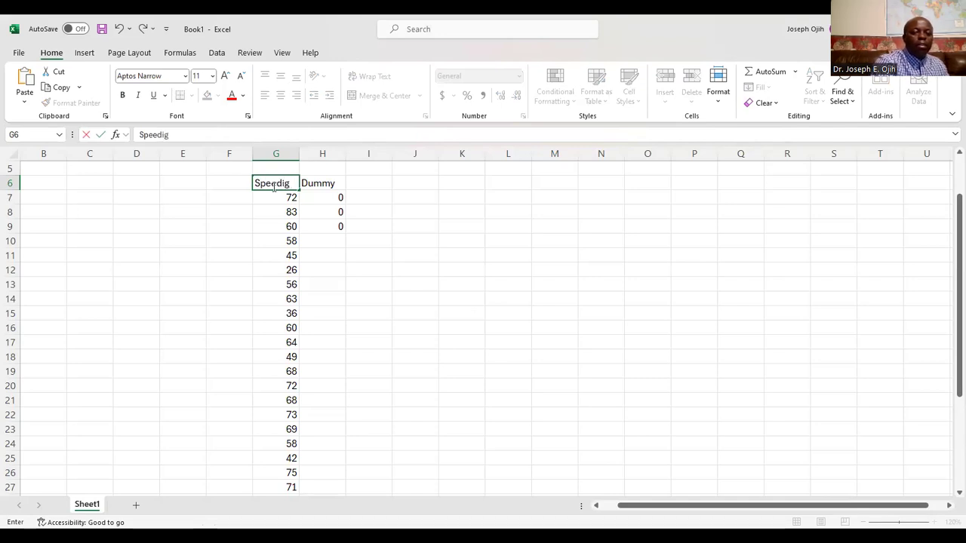
pyautogui.write('inf')
pyautogui.press('BackSpace')
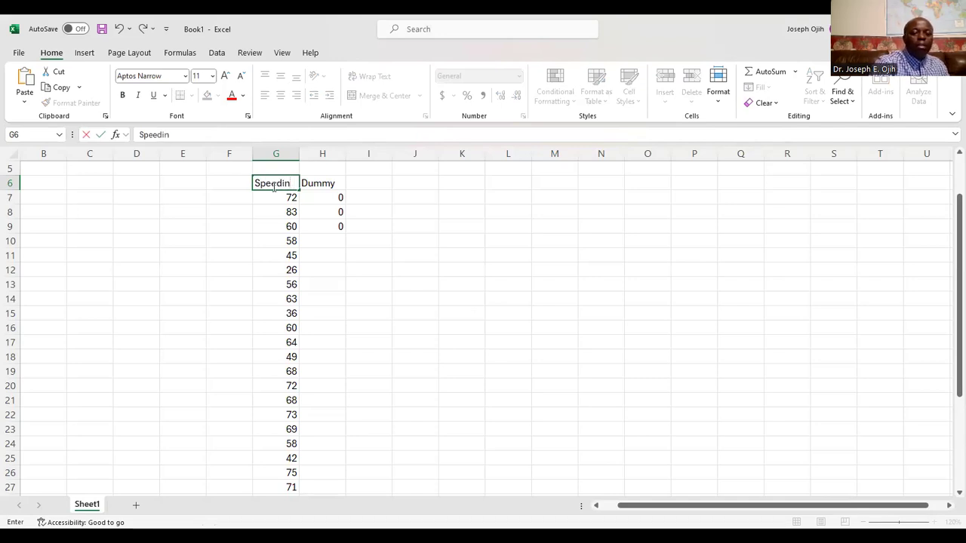
pyautogui.write('g T')
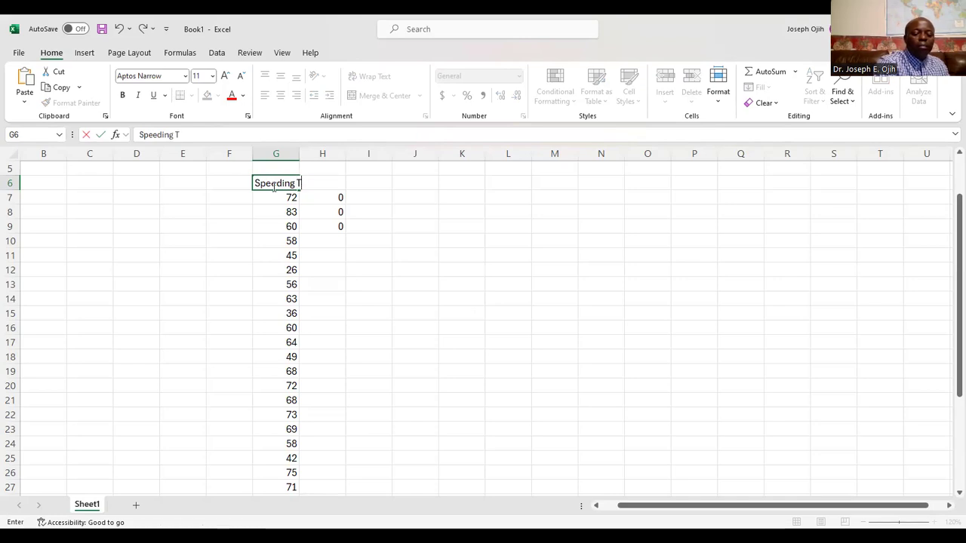
pyautogui.write('ickets')
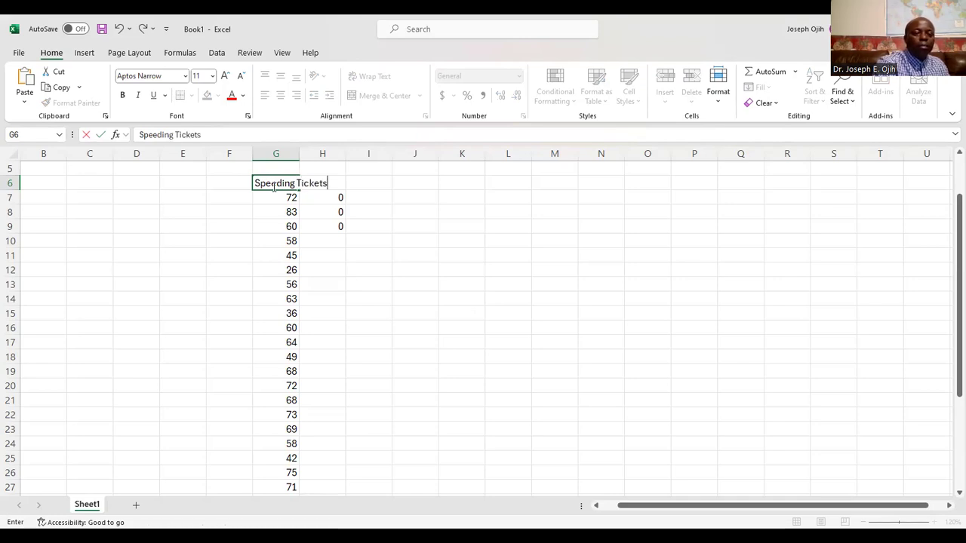
pyautogui.press('Return')
# Step: Widen column G to fit its Speeding Tickets heading
pyautogui.click(280, 184)
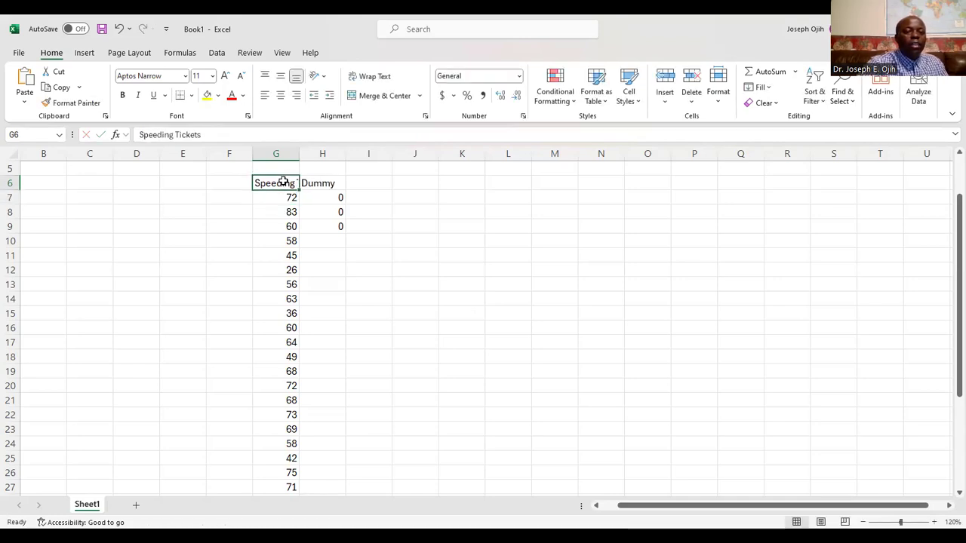
pyautogui.moveTo(300, 153); pyautogui.dragTo(300, 153)
pyautogui.doubleClick(300, 153)
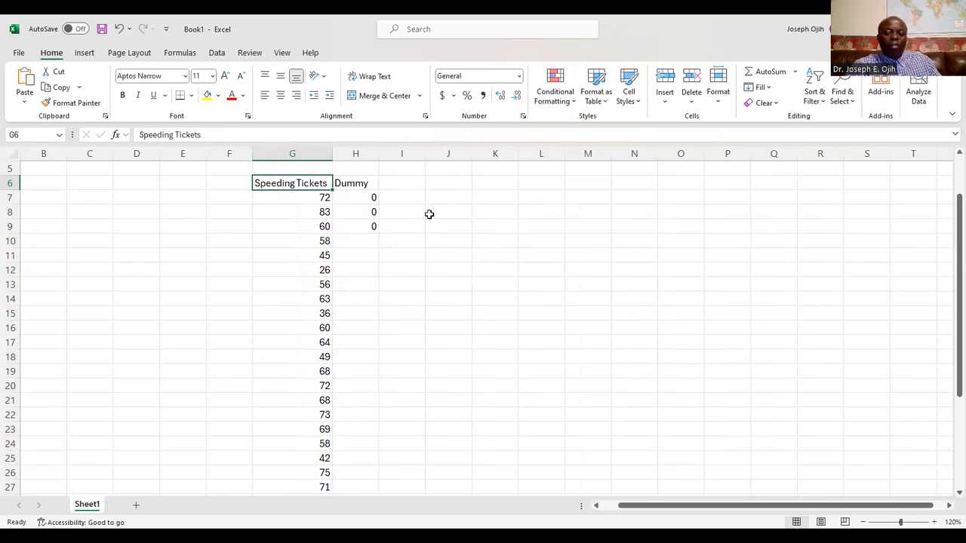
pyautogui.click(386, 218)
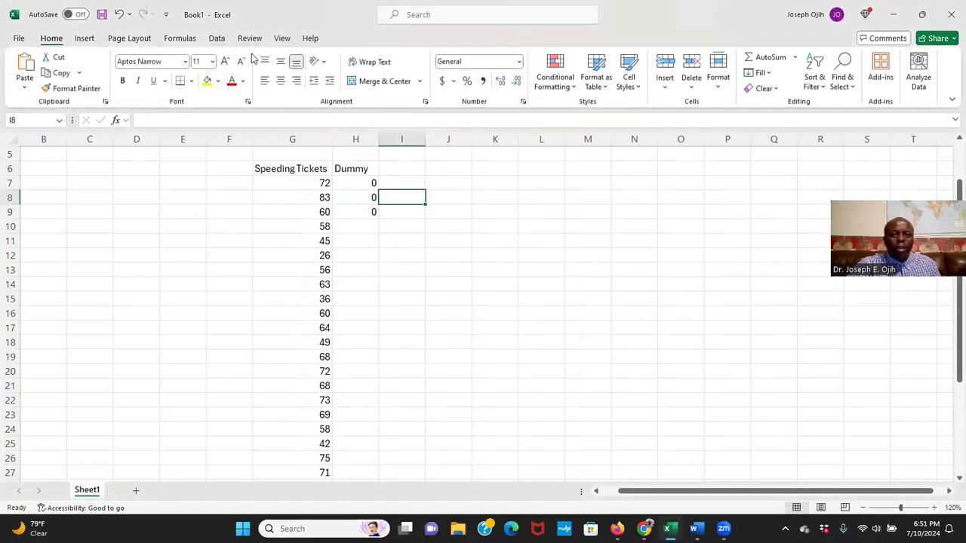
pyautogui.click(217, 38)
pyautogui.click(878, 61)
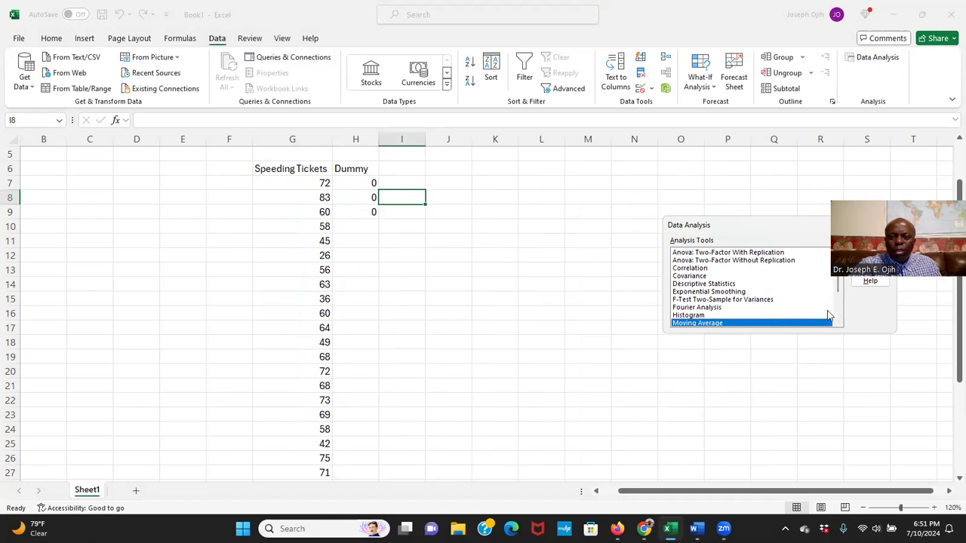
pyautogui.click(837, 323)
pyautogui.click(838, 323)
pyautogui.click(837, 323)
pyautogui.click(837, 323)
pyautogui.click(837, 323)
pyautogui.click(837, 323)
pyautogui.click(837, 324)
pyautogui.click(837, 323)
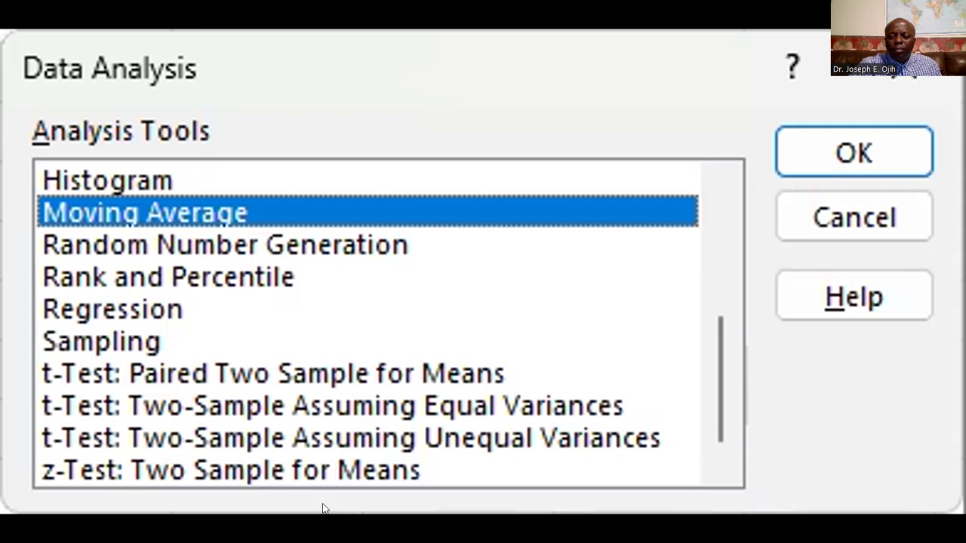
pyautogui.click(204, 468)
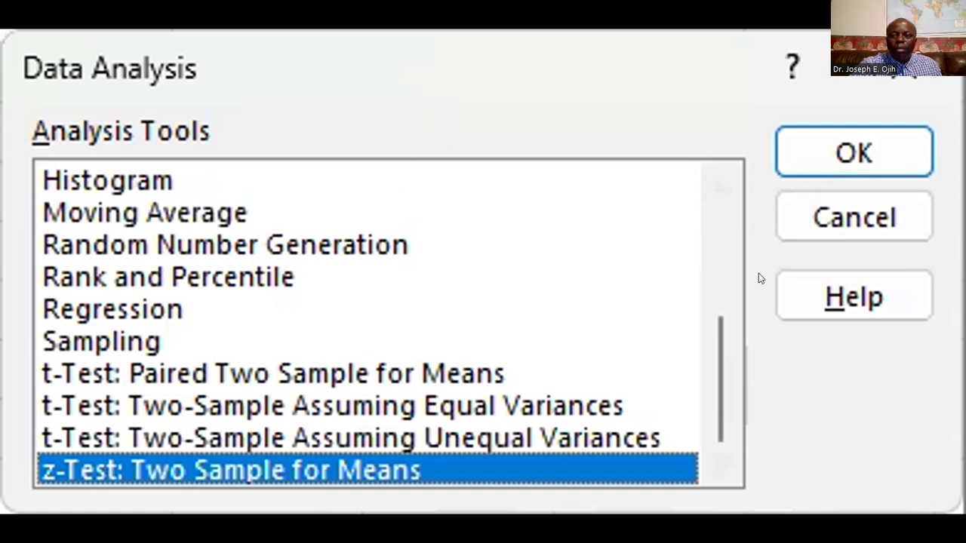
pyautogui.press('Return')
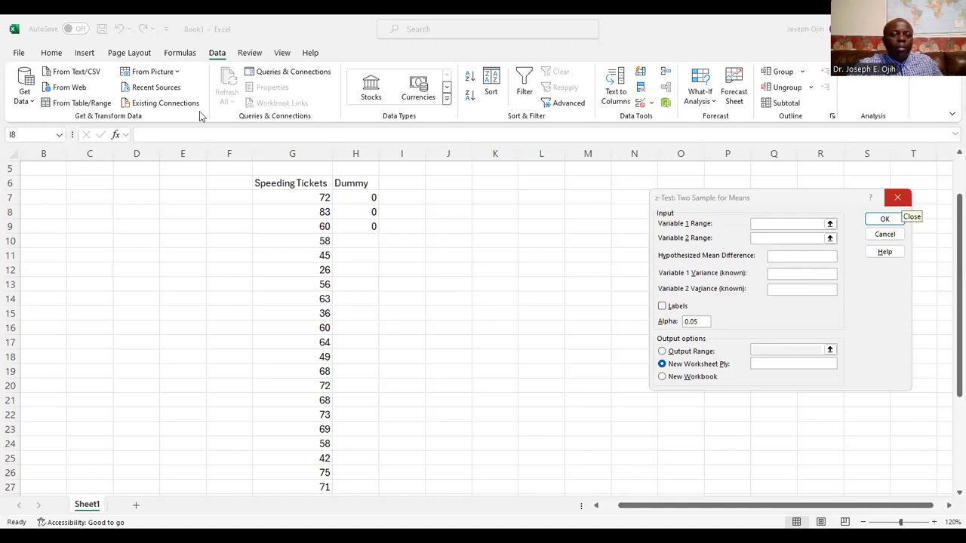
pyautogui.click(898, 197)
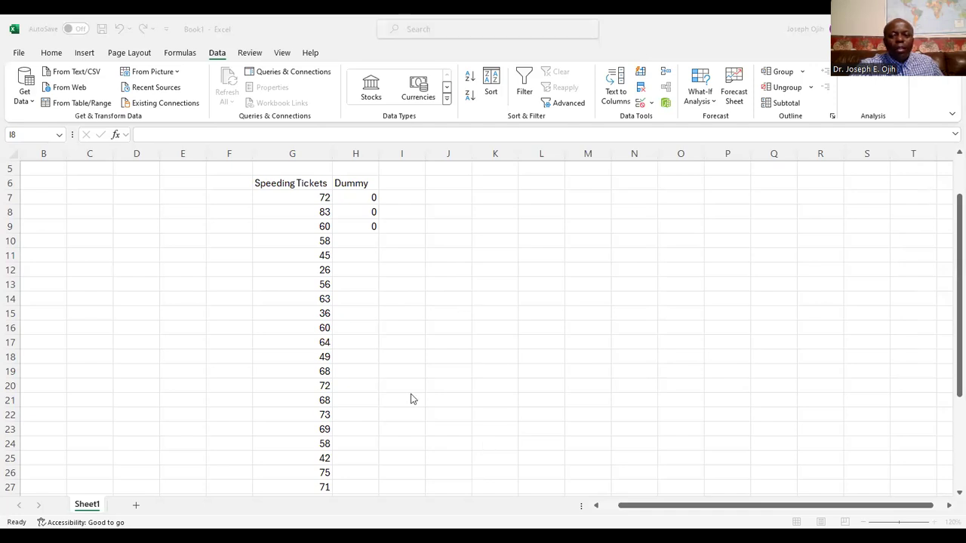
# Step: Start a z-Test: Two Sample for Means analysis and set the Variable 1 range to G6:G36
pyautogui.click(216, 53)
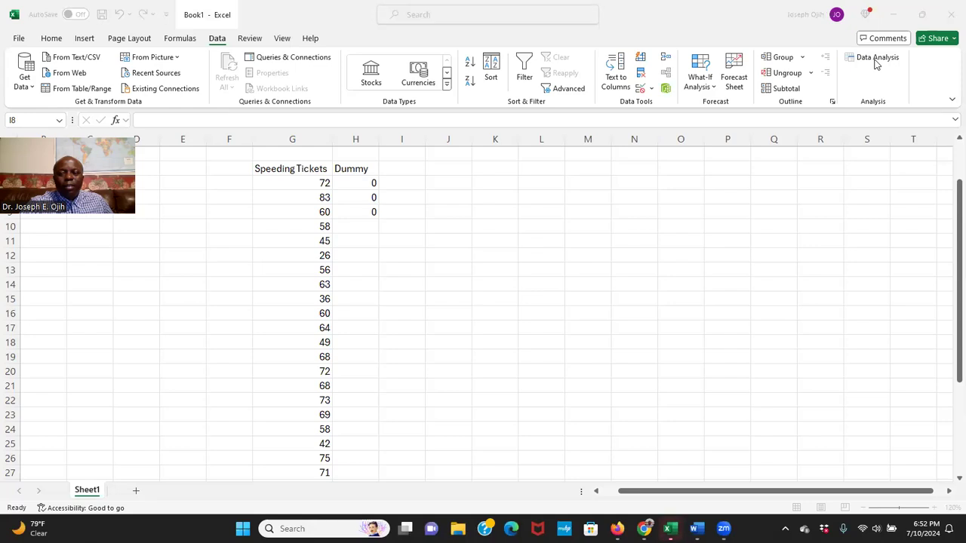
pyautogui.click(875, 61)
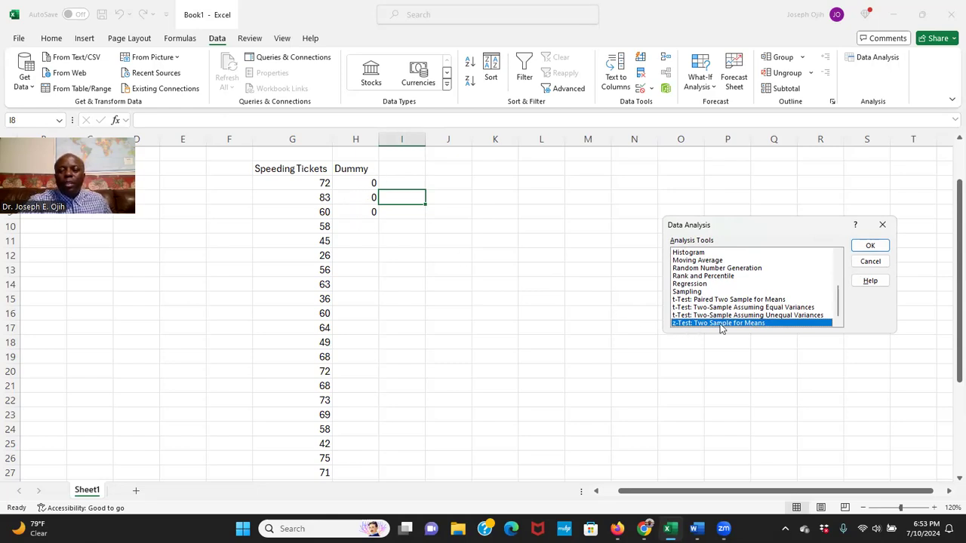
pyautogui.click(869, 245)
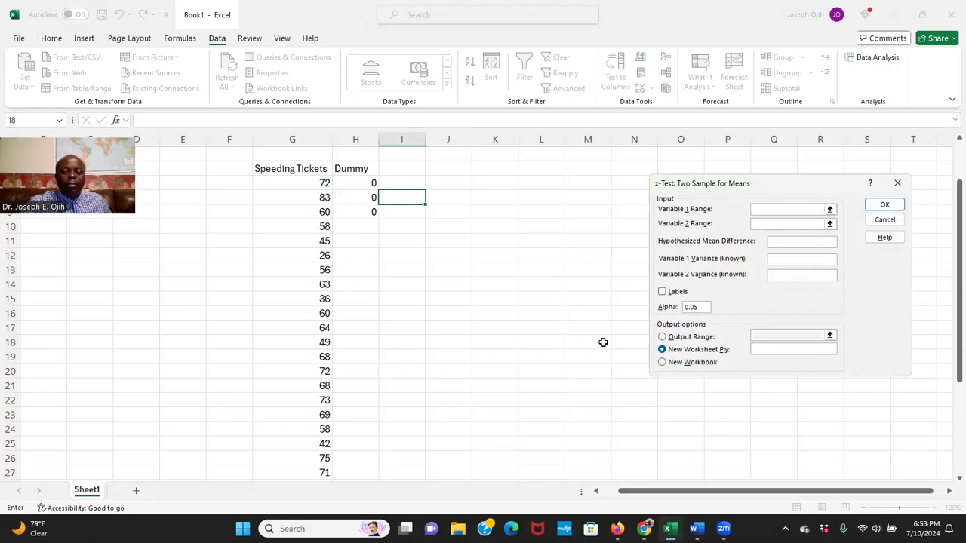
pyautogui.click(754, 209)
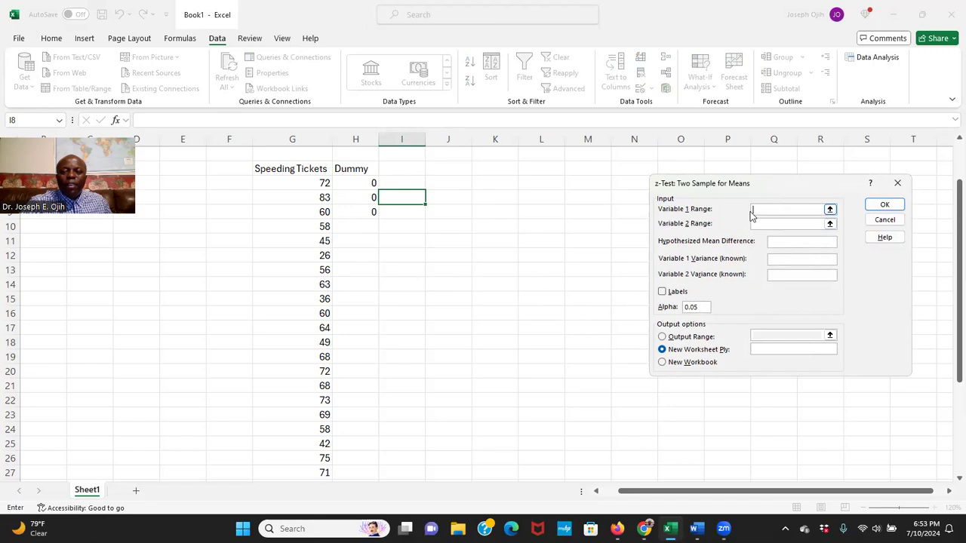
pyautogui.click(830, 210)
pyautogui.moveTo(283, 168); pyautogui.dragTo(309, 448)
pyautogui.click(903, 199)
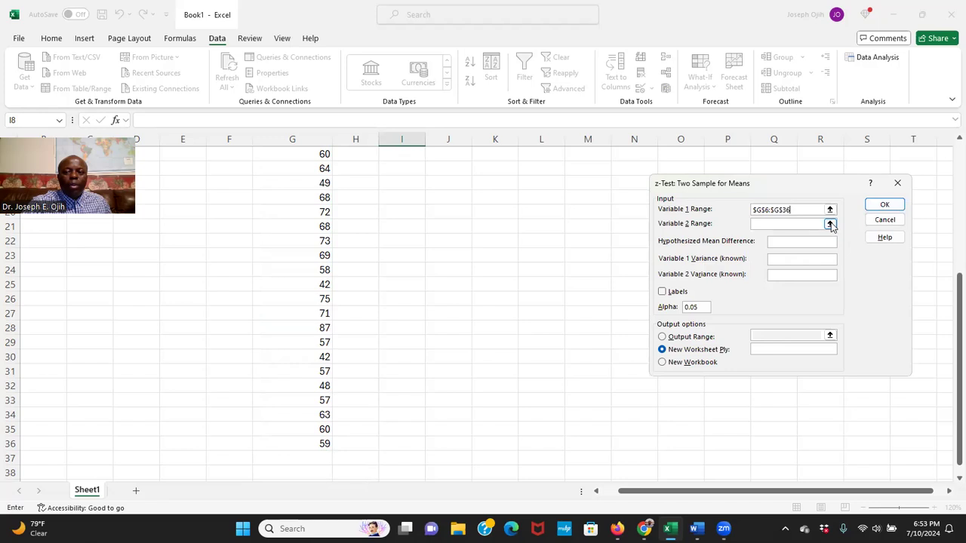
# Step: Set the z-test's Variable 2 range to H6:H9 and the hypothesized mean difference to 0
pyautogui.click(830, 225)
pyautogui.scroll(5, 381, 249)
pyautogui.moveTo(350, 231); pyautogui.dragTo(364, 269)
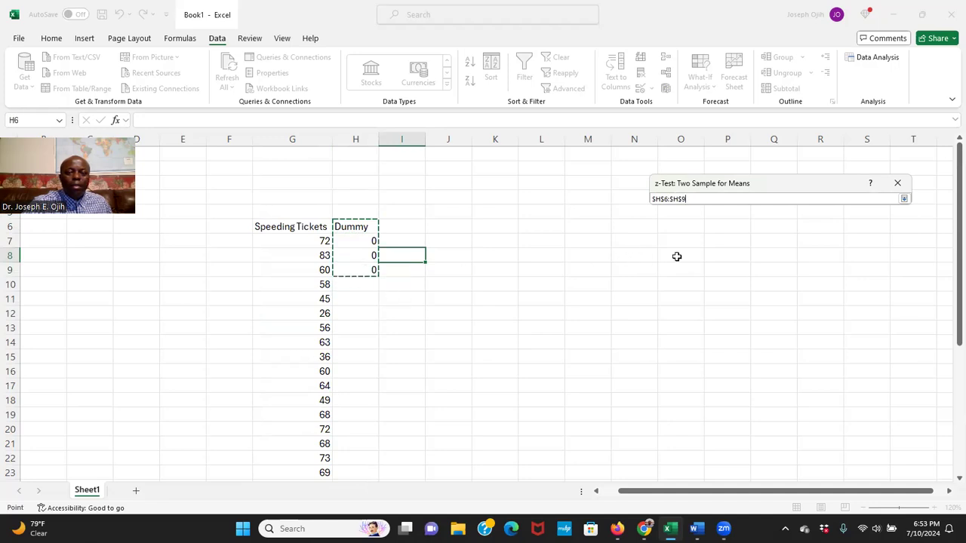
pyautogui.click(904, 200)
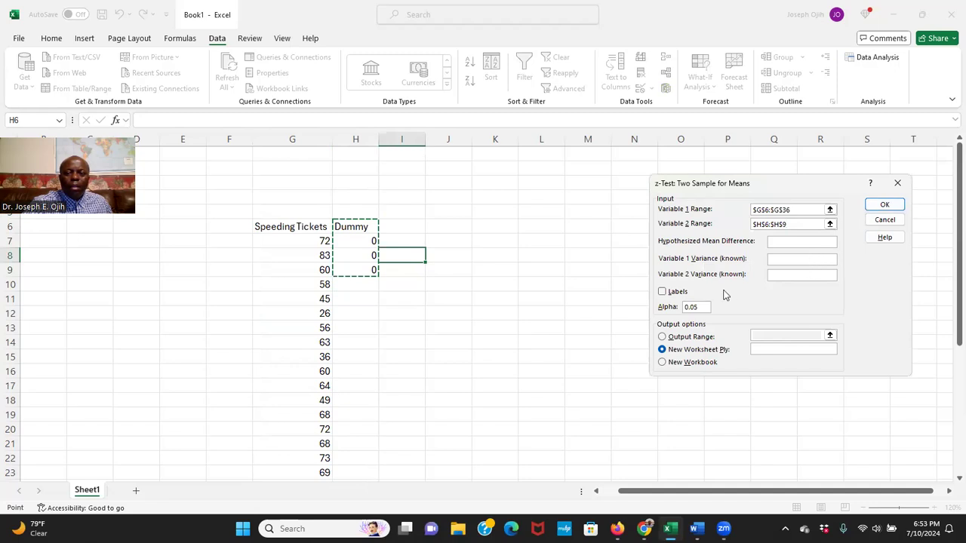
pyautogui.click(781, 242)
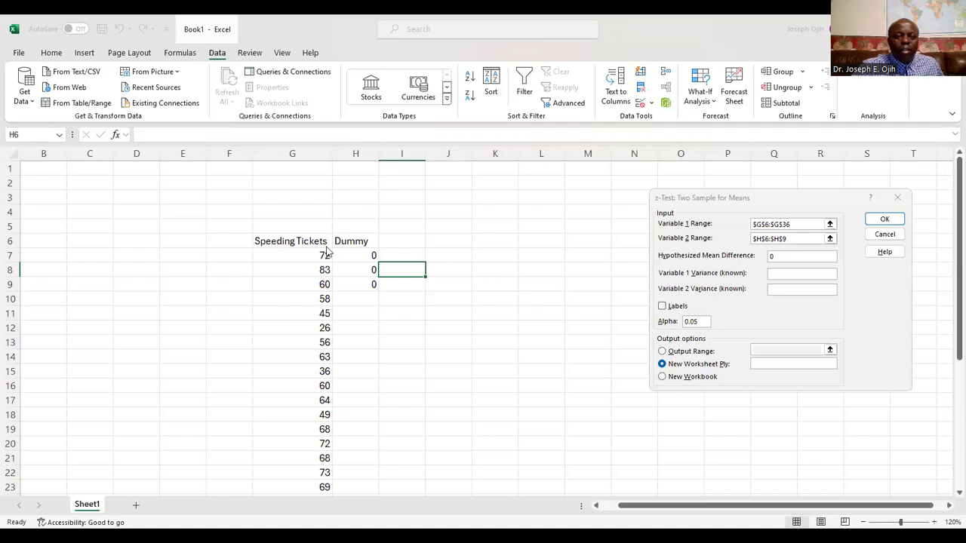
# Step: Turn on Labels for the z-test and check the significance level in the Word document before returning to Excel
pyautogui.click(663, 306)
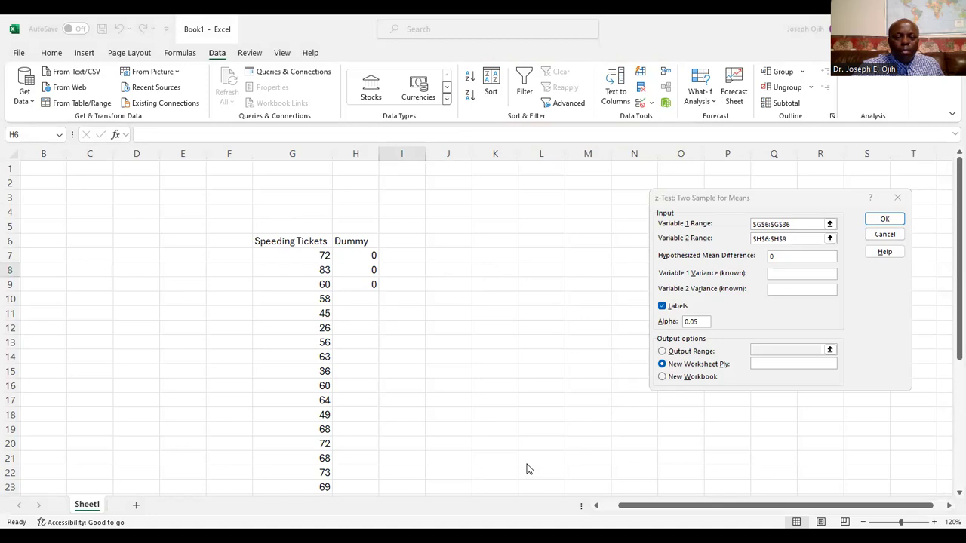
pyautogui.hotkey('alt', 'Tab')
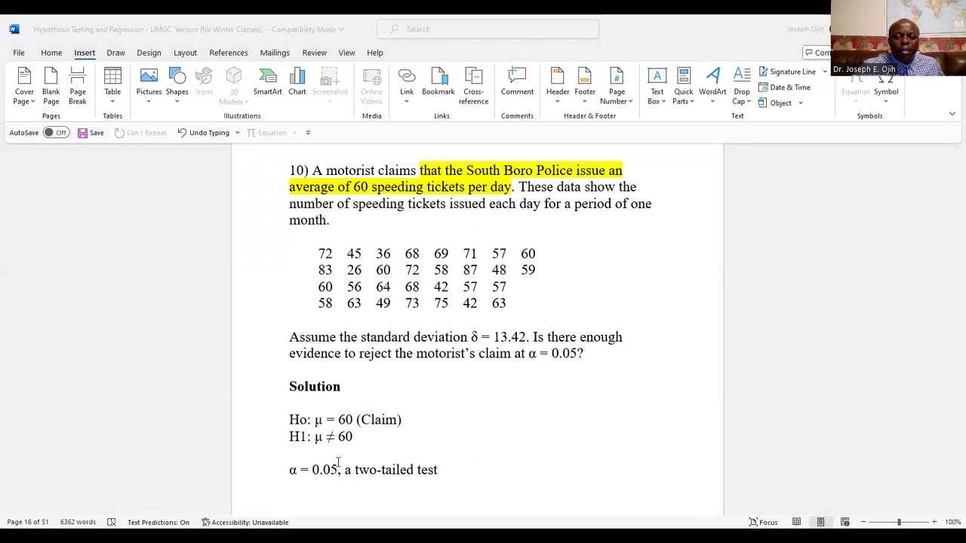
pyautogui.hotkey('alt', 'Tab')
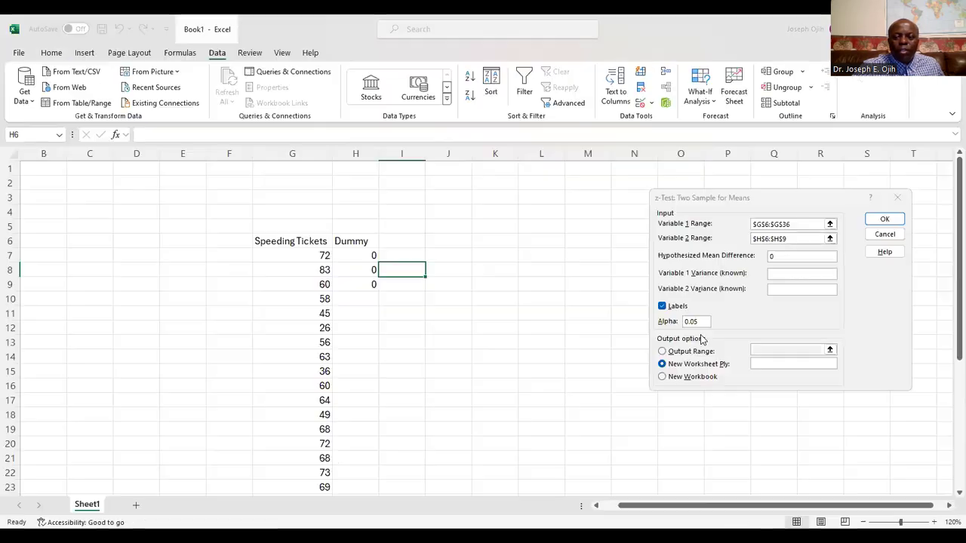
# Step: Set the output range to N12 and try to run the z-test with both known variances left blank
pyautogui.click(665, 352)
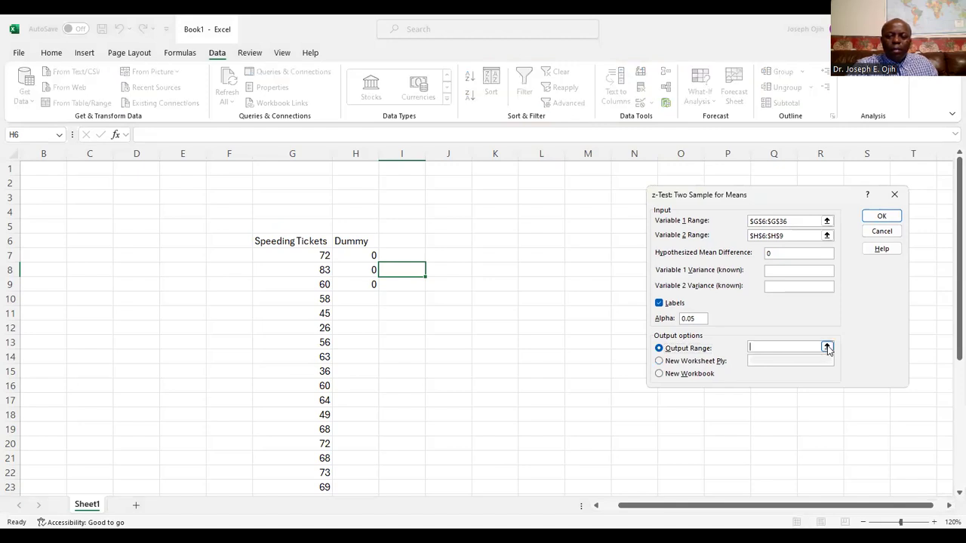
pyautogui.click(827, 348)
pyautogui.click(627, 323)
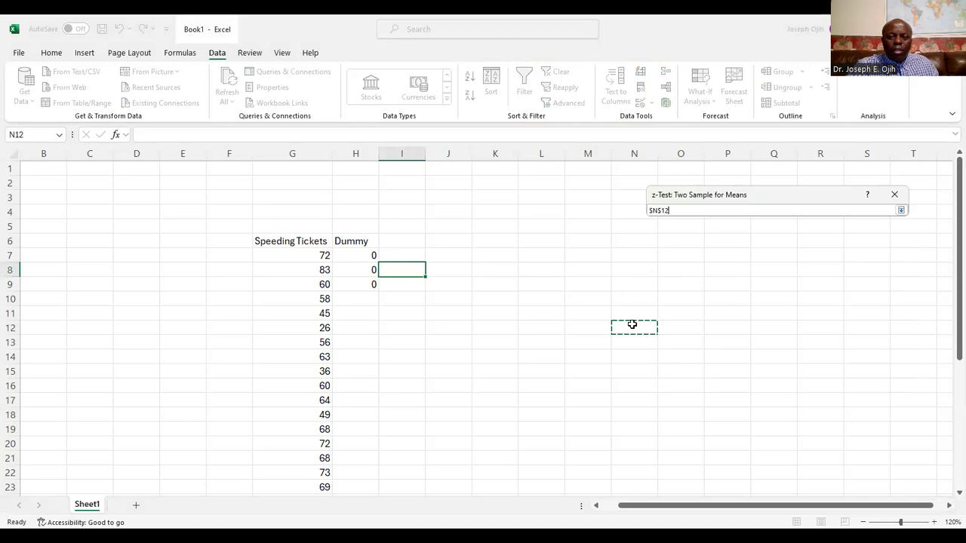
pyautogui.click(900, 212)
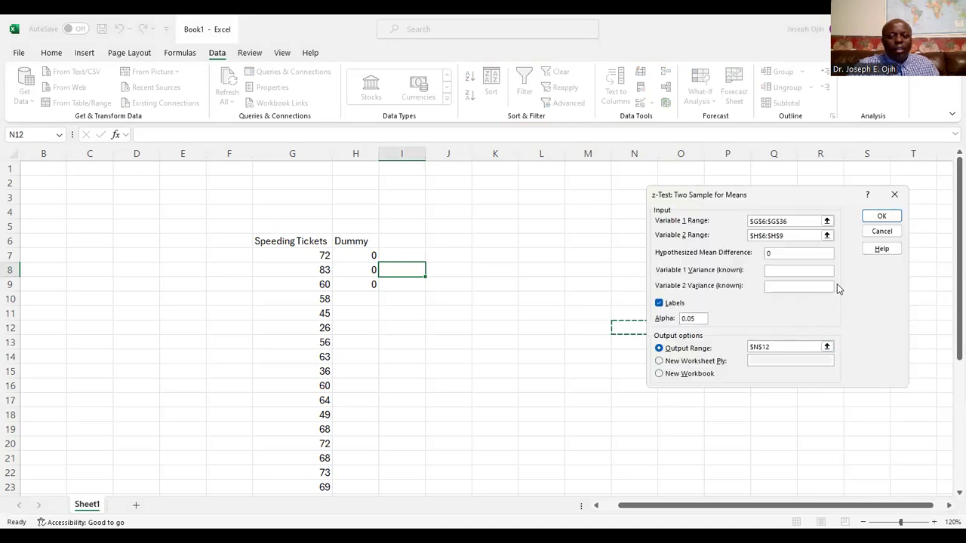
pyautogui.click(886, 220)
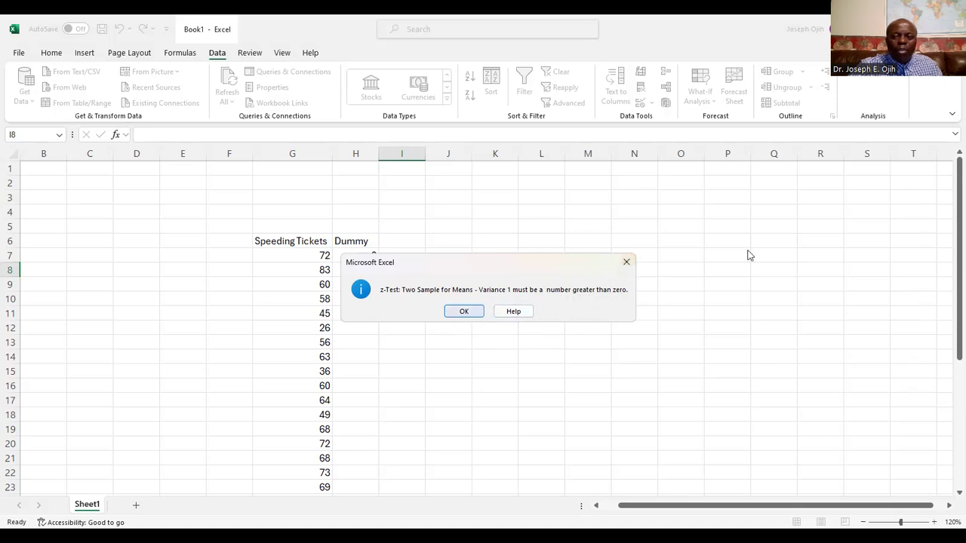
pyautogui.press('Return')
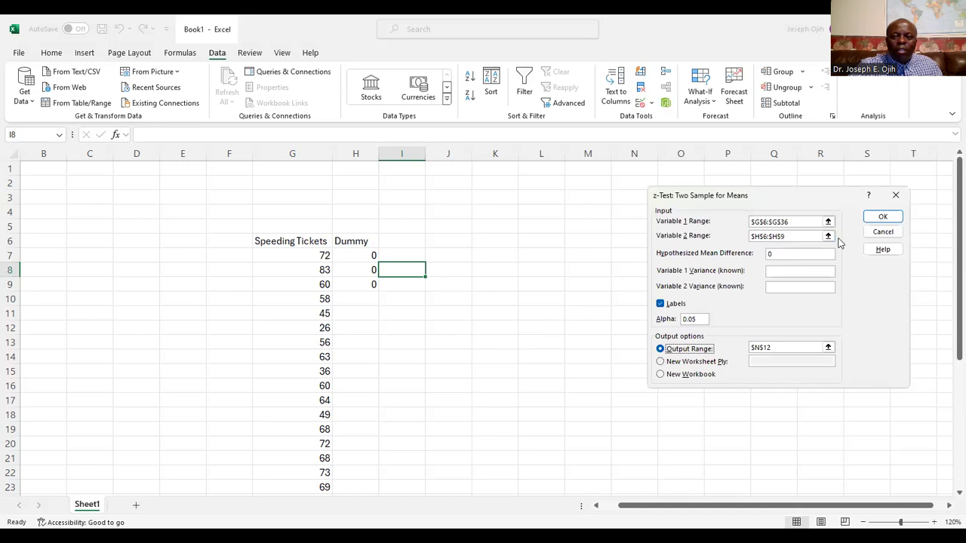
# Step: Check the Word problem for the known standard deviation, return to Excel and close the z-test setup without running it
pyautogui.click(777, 270)
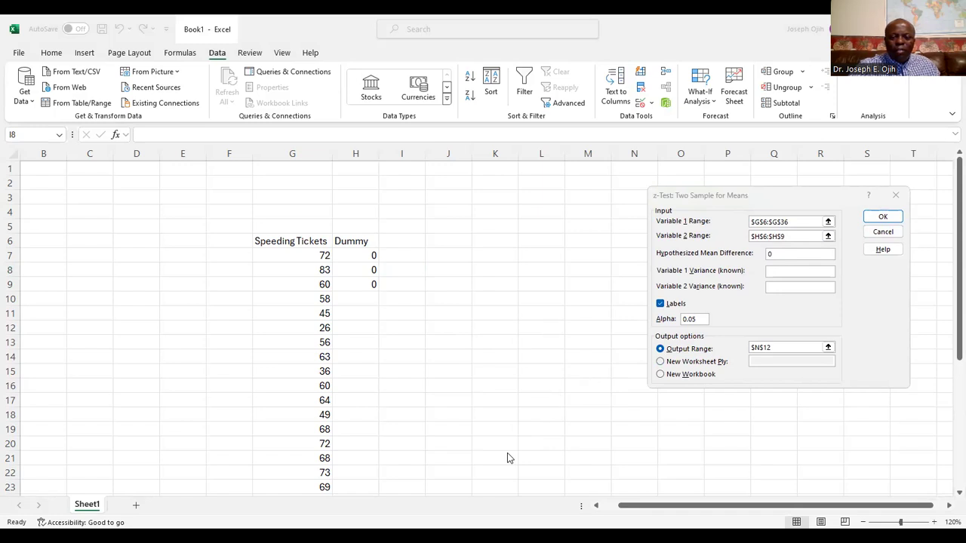
pyautogui.hotkey('alt', 'Tab')
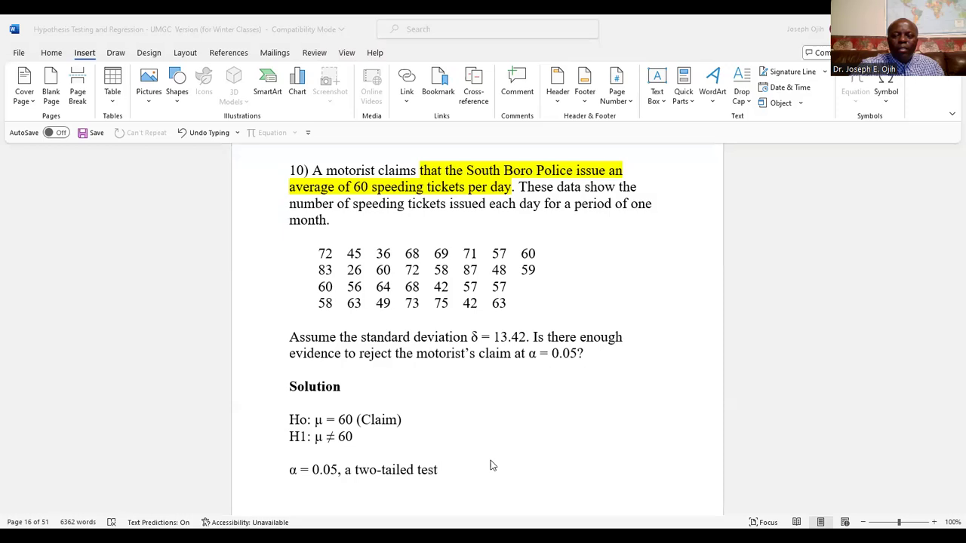
pyautogui.hotkey('alt', 'Tab')
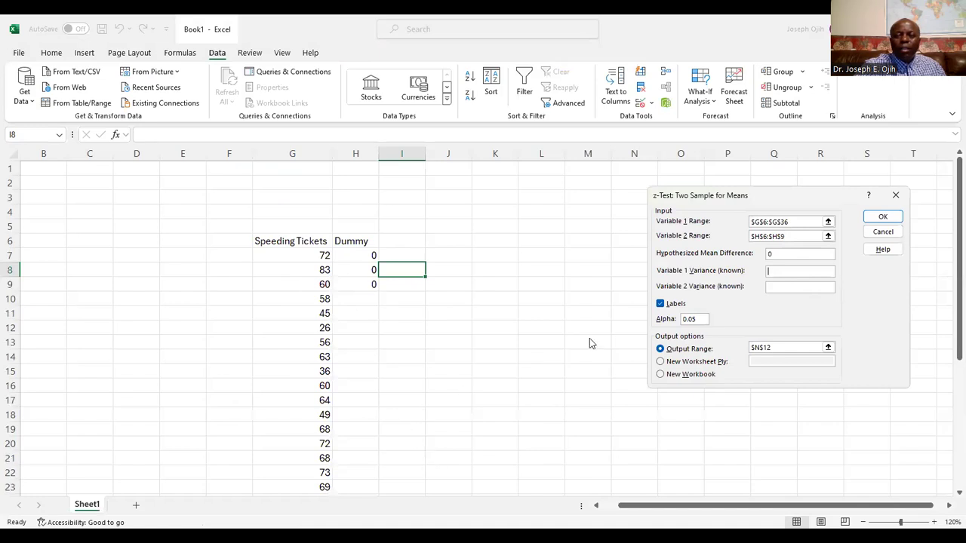
pyautogui.click(900, 197)
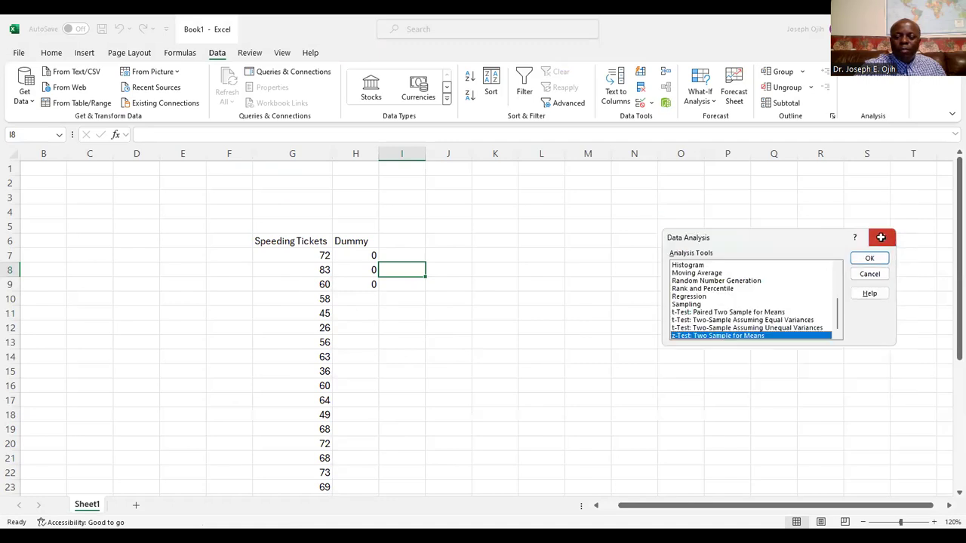
pyautogui.click(881, 237)
# Step: Enter the label Variance in cell F38, below the speeding ticket data
pyautogui.scroll(-7, 401, 358)
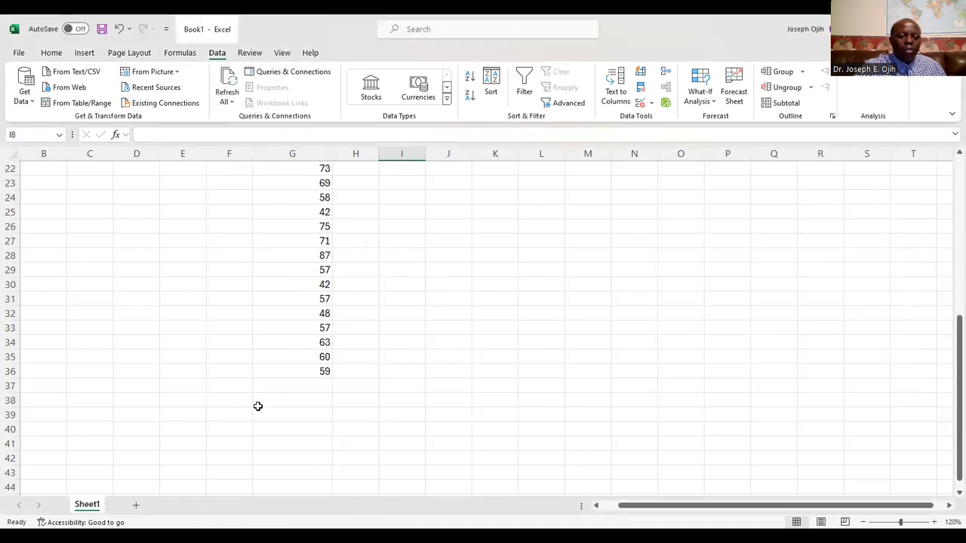
pyautogui.click(225, 401)
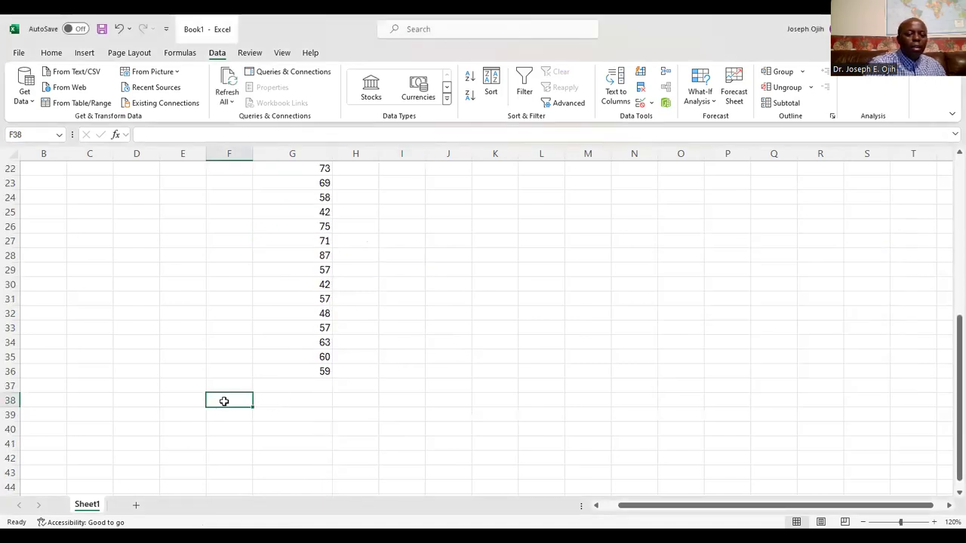
pyautogui.write('Var')
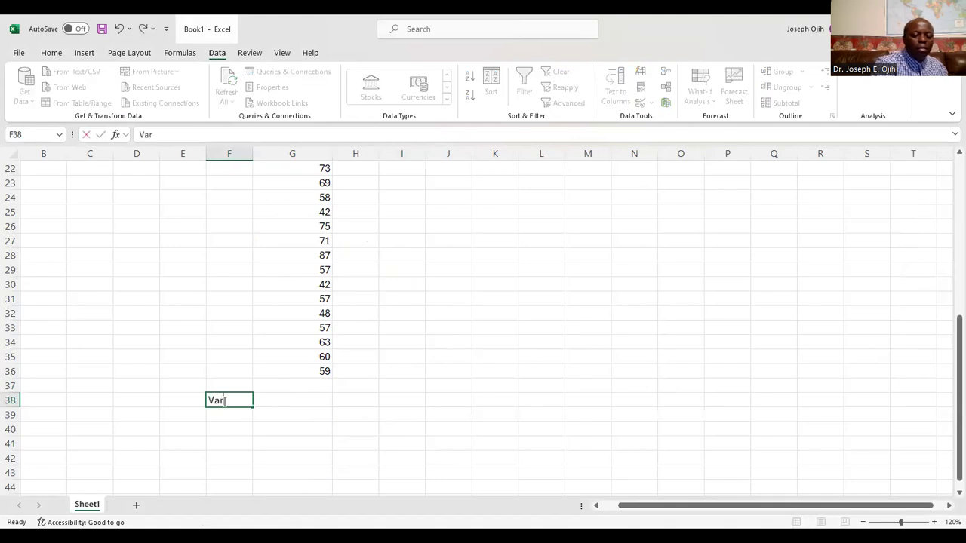
pyautogui.write('iance')
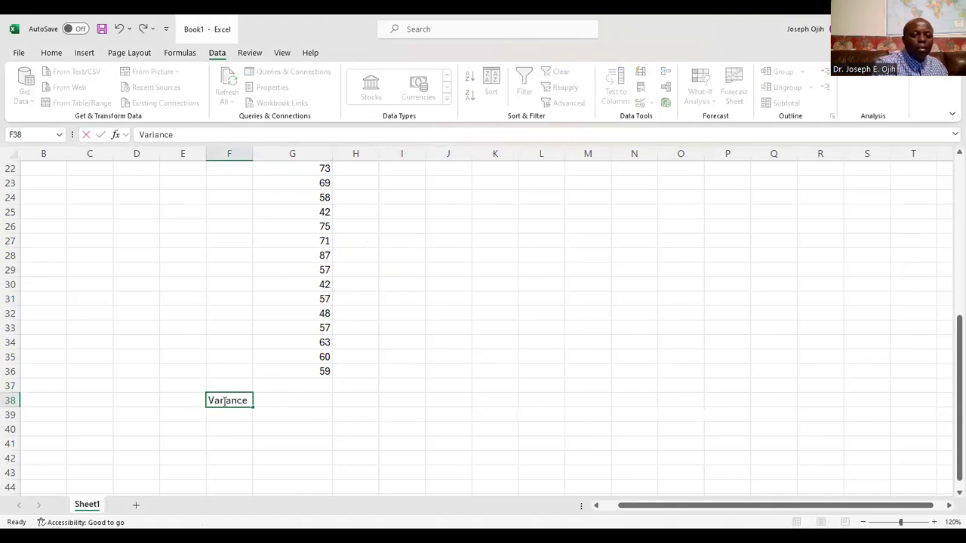
pyautogui.press('Tab')
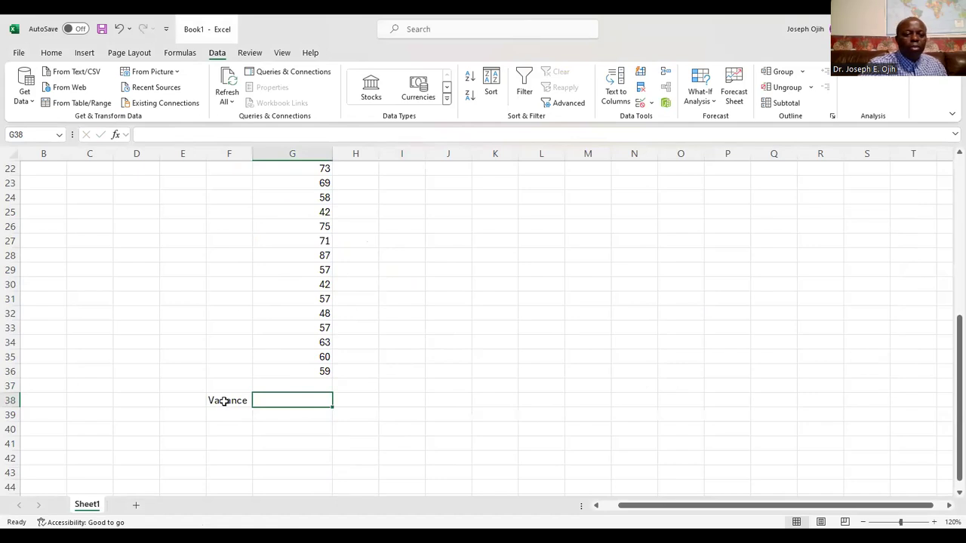
# Step: Calculate the sample variance of the speeding ticket values in cell G38 with the VAR.S function
pyautogui.write('=')
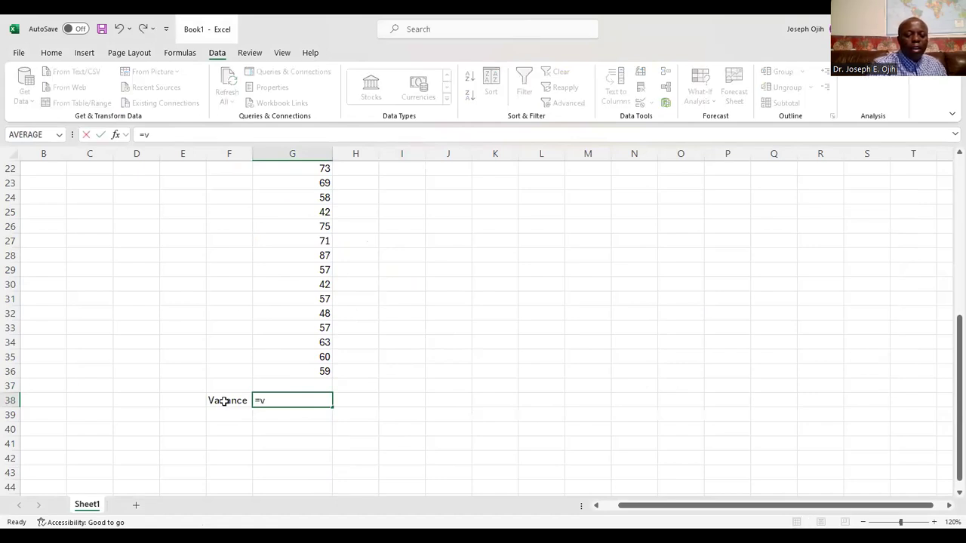
pyautogui.write('var')
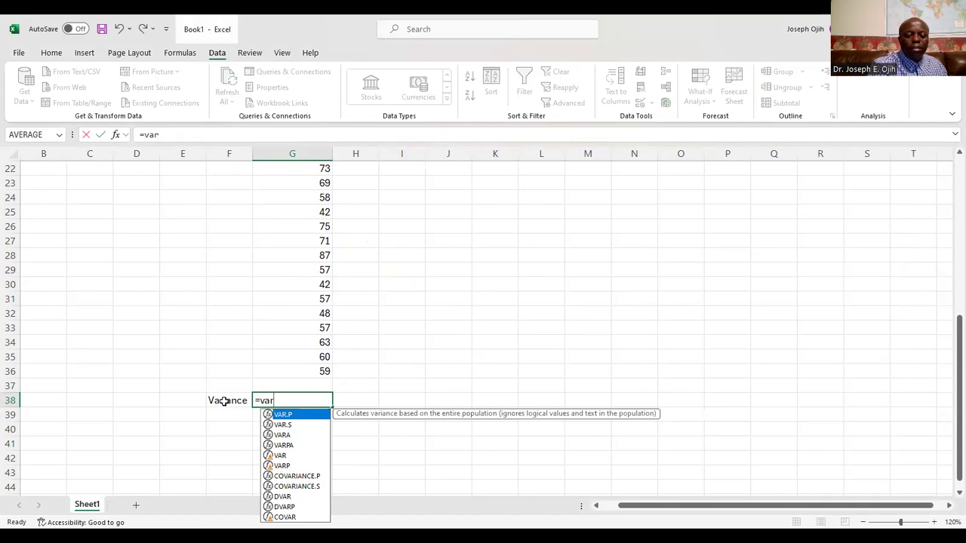
pyautogui.write('.s')
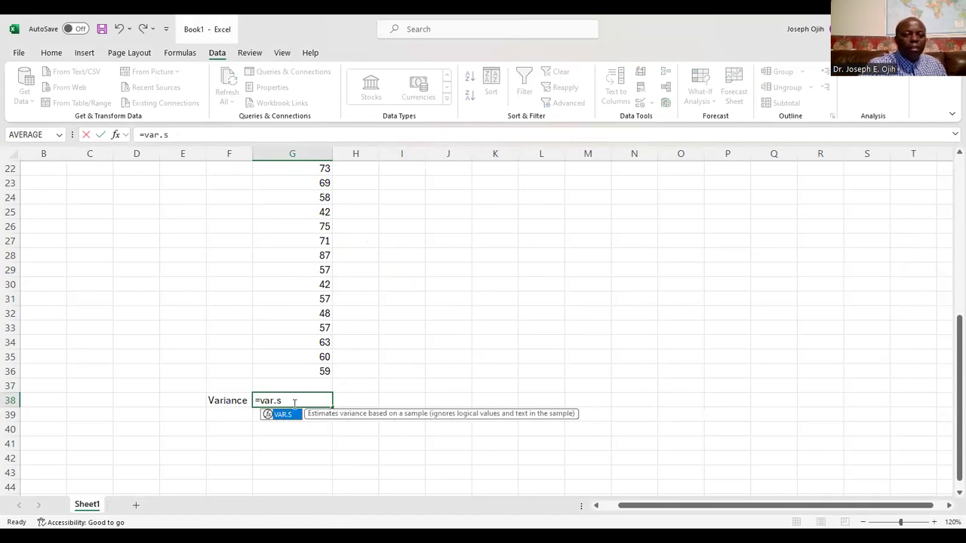
pyautogui.press('Tab')
pyautogui.scroll(6, 299, 317)
pyautogui.moveTo(319, 211); pyautogui.dragTo(294, 440)
pyautogui.moveTo(331, 240); pyautogui.dragTo(309, 462)
pyautogui.scroll(-3, 296, 443)
pyautogui.press('Return')
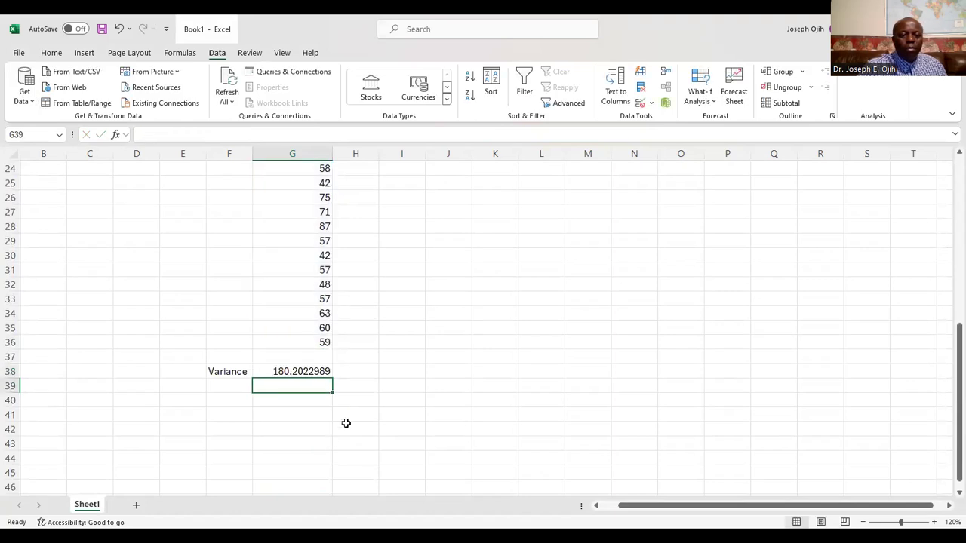
# Step: Enter 0 in cell H38 as the Dummy column's variance, beside the speeding ticket variance
pyautogui.click(355, 375)
pyautogui.scroll(4, 373, 344)
pyautogui.scroll(3, 372, 343)
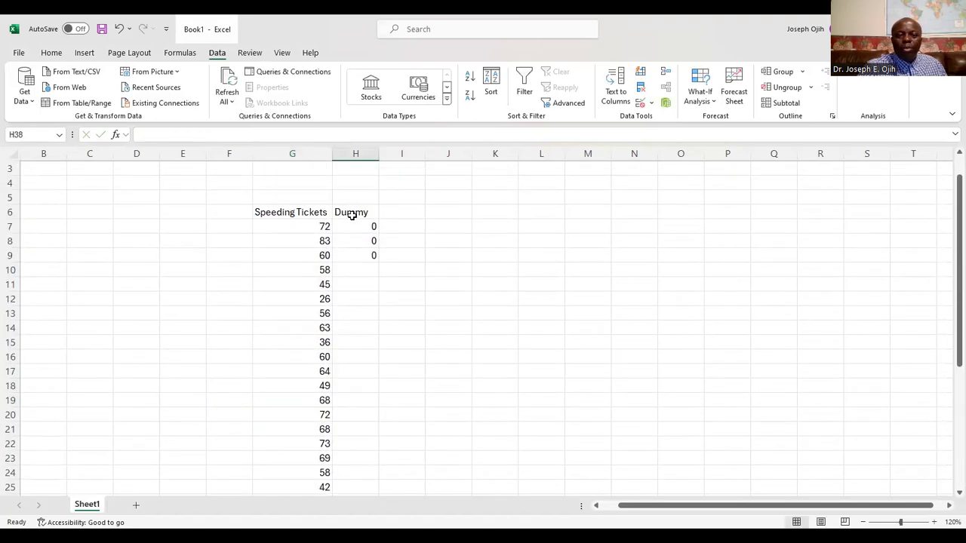
pyautogui.scroll(-6, 367, 248)
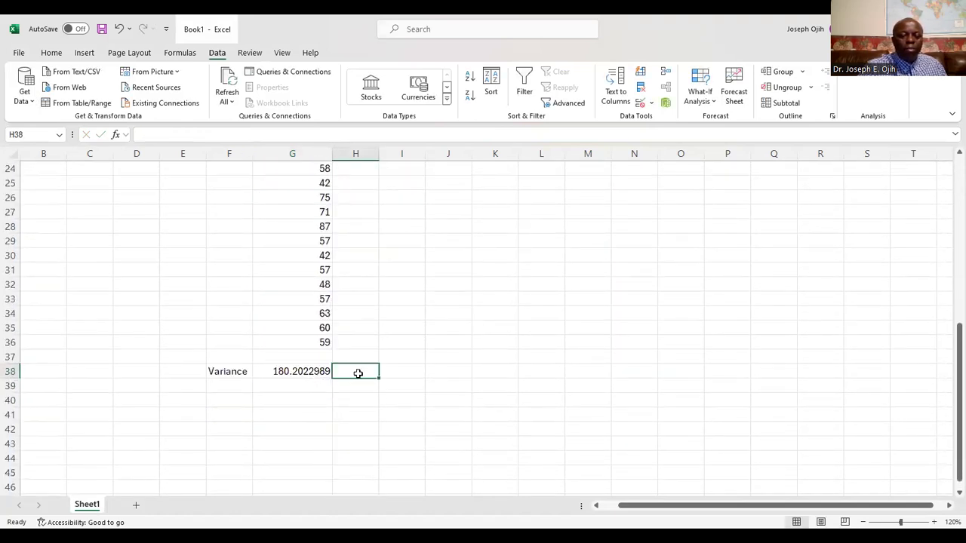
pyautogui.write('0')
pyautogui.scroll(8, 358, 372)
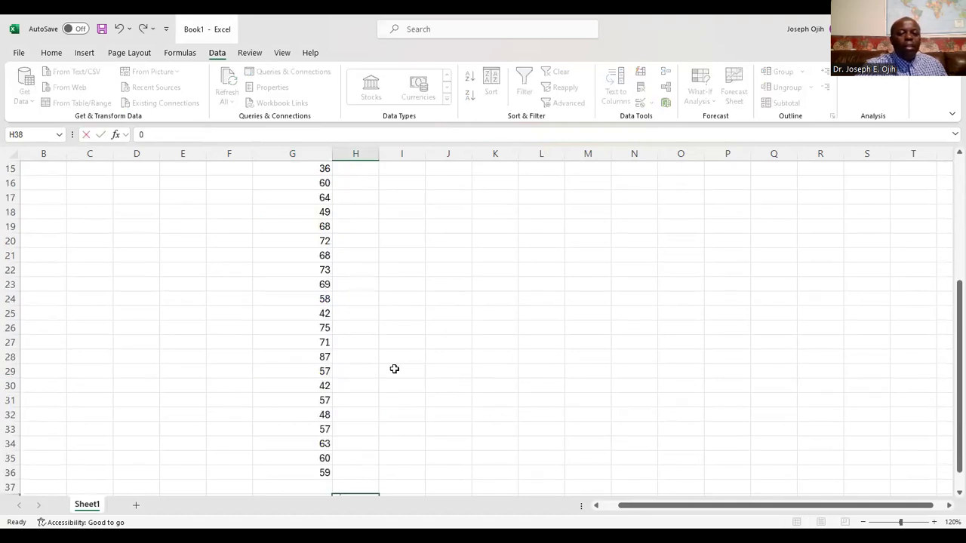
pyautogui.click(496, 314)
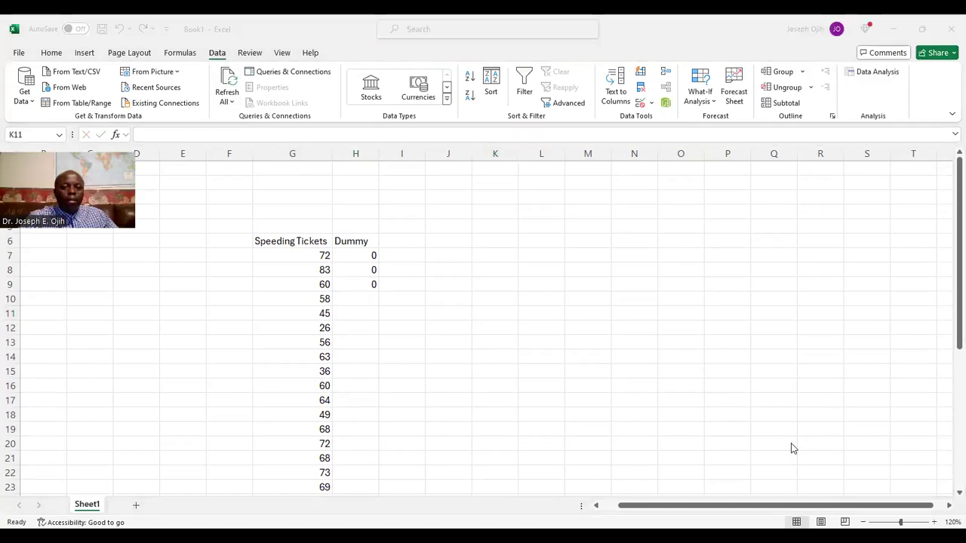
# Step: Open the z-Test: Two Sample for Means setup and reselect G6:G36 and H6:H9 as the variable 1 and 2 ranges
pyautogui.click(877, 59)
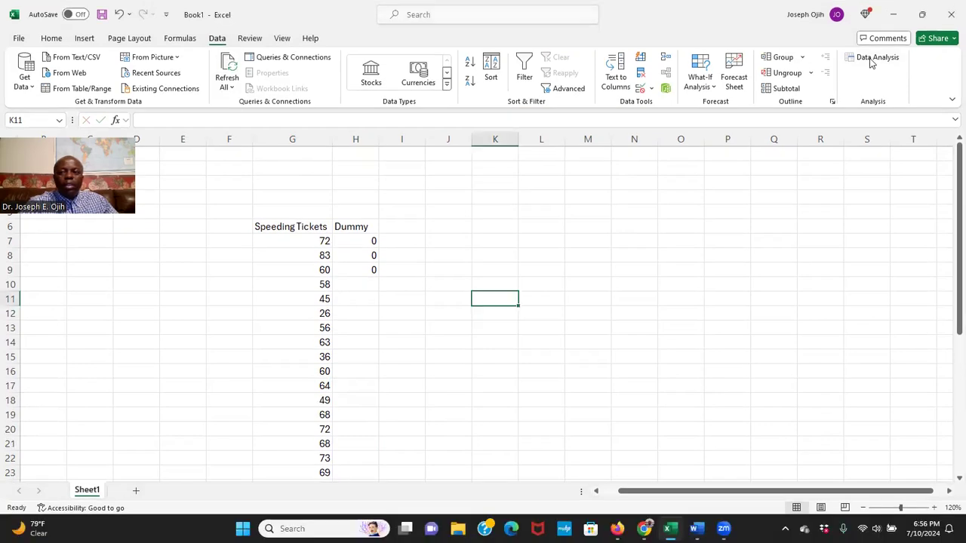
pyautogui.click(861, 60)
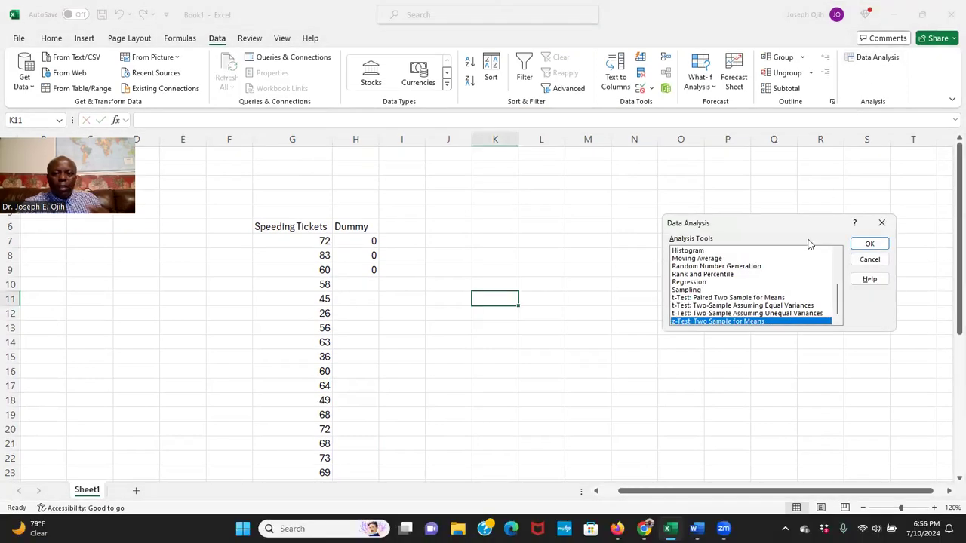
pyautogui.click(869, 246)
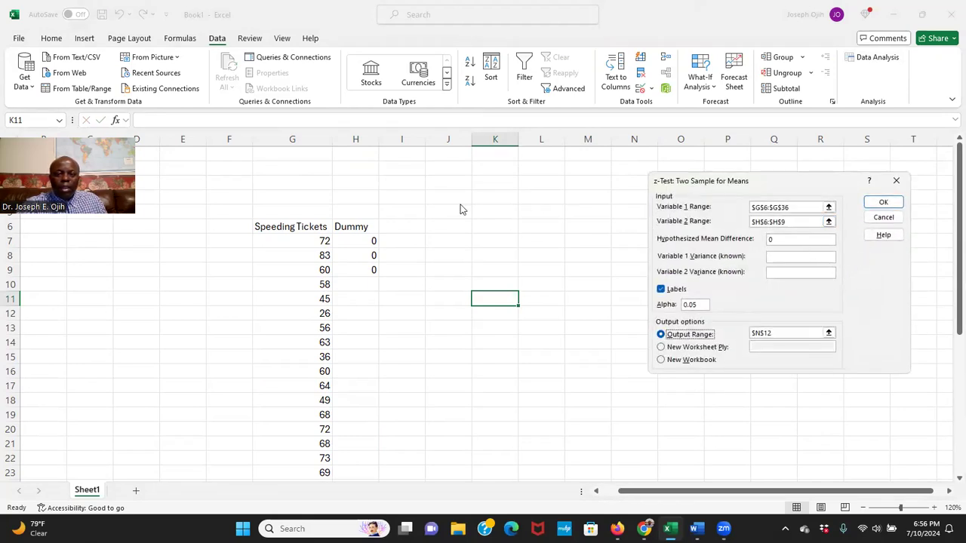
pyautogui.click(828, 207)
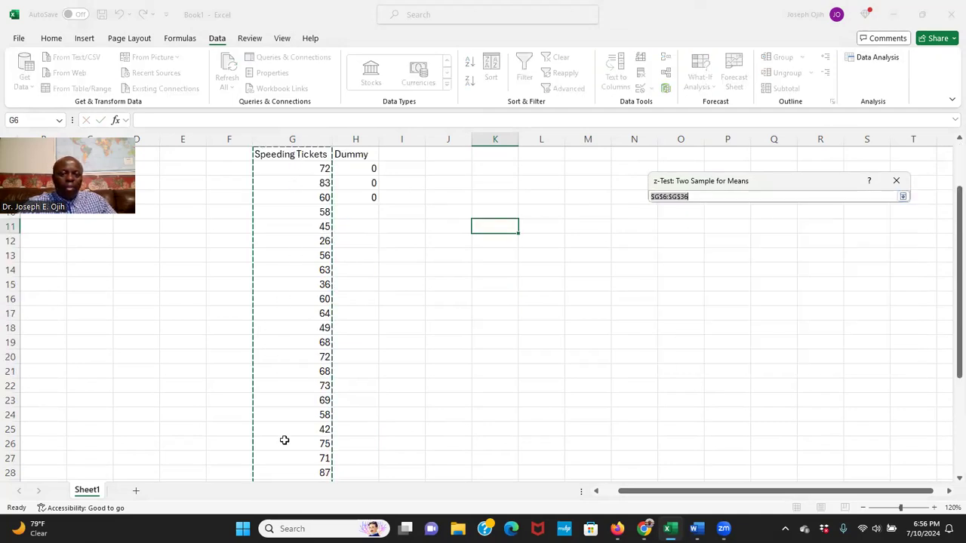
pyautogui.click(903, 197)
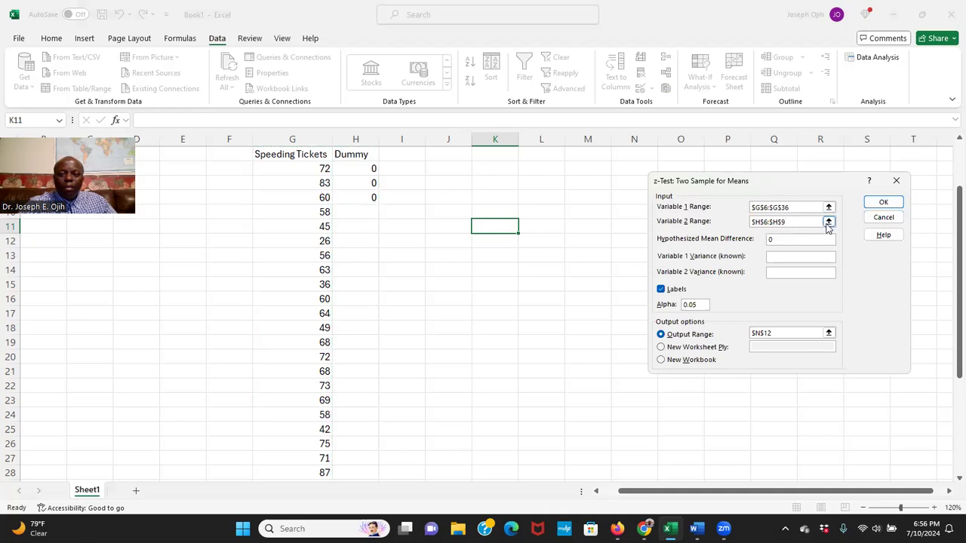
pyautogui.click(828, 221)
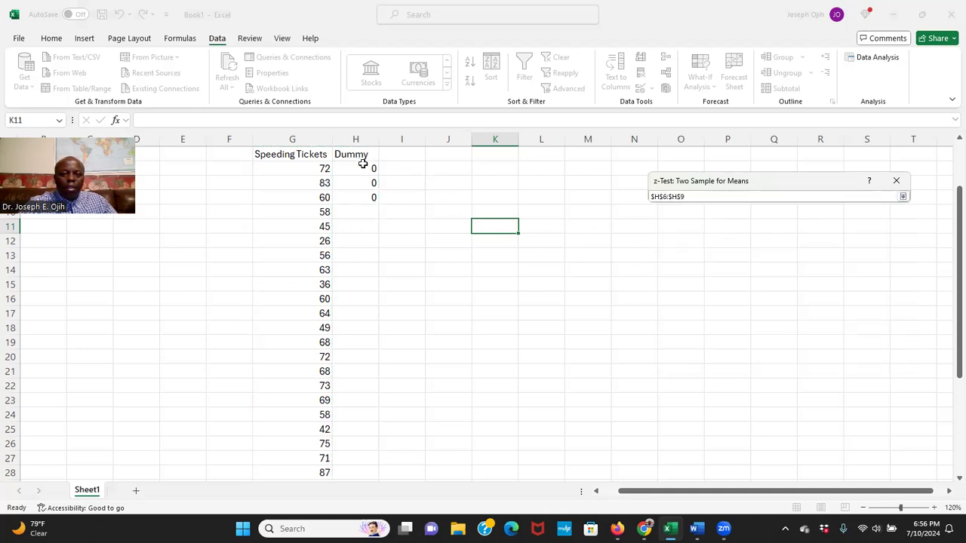
pyautogui.moveTo(354, 153); pyautogui.dragTo(357, 196)
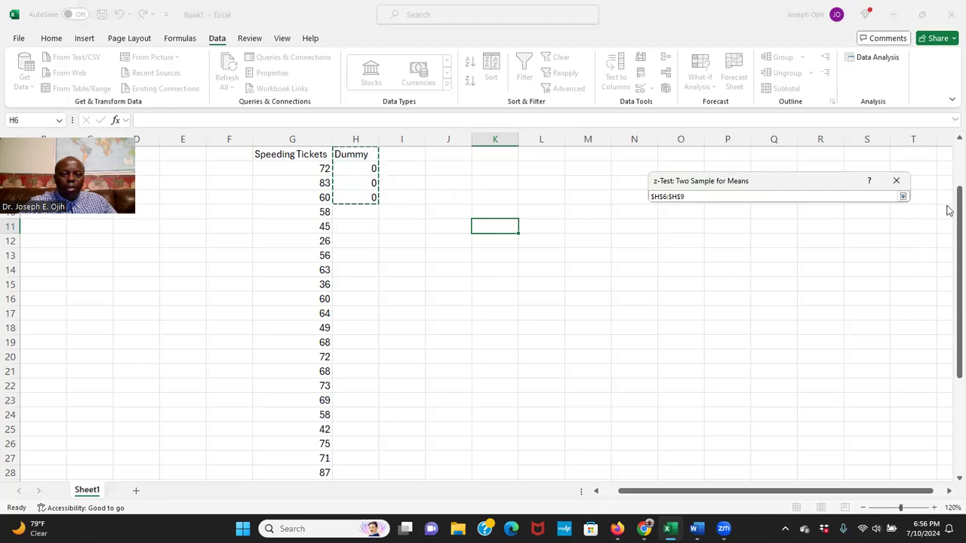
pyautogui.click(902, 197)
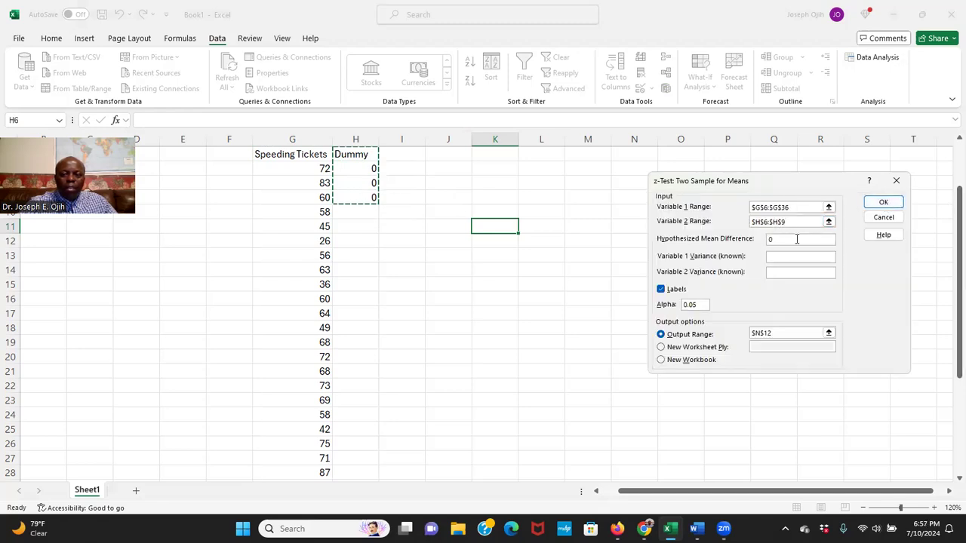
# Step: Enter 0 as the hypothesized mean difference and close the z-test setup without running it
pyautogui.click(775, 242)
pyautogui.write('0')
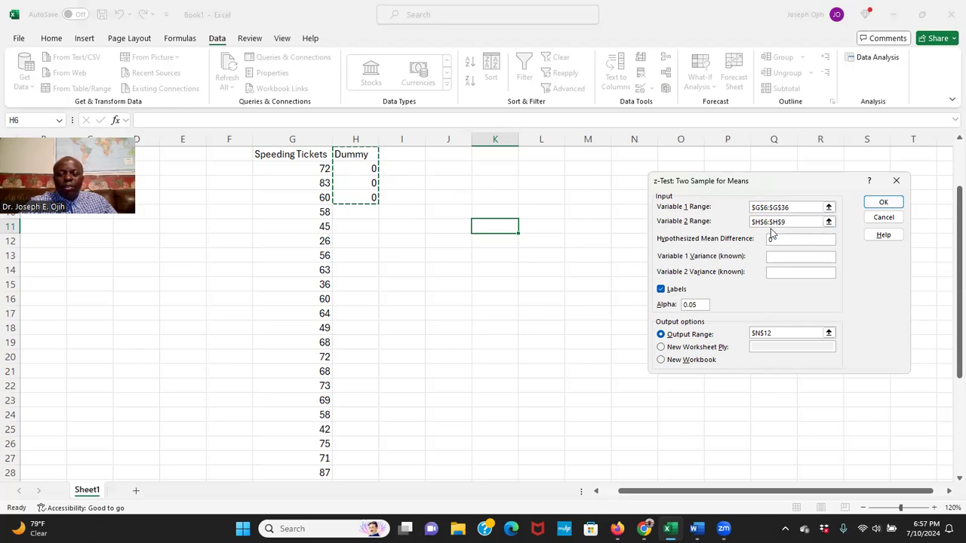
pyautogui.scroll(-1, 770, 243)
pyautogui.click(776, 257)
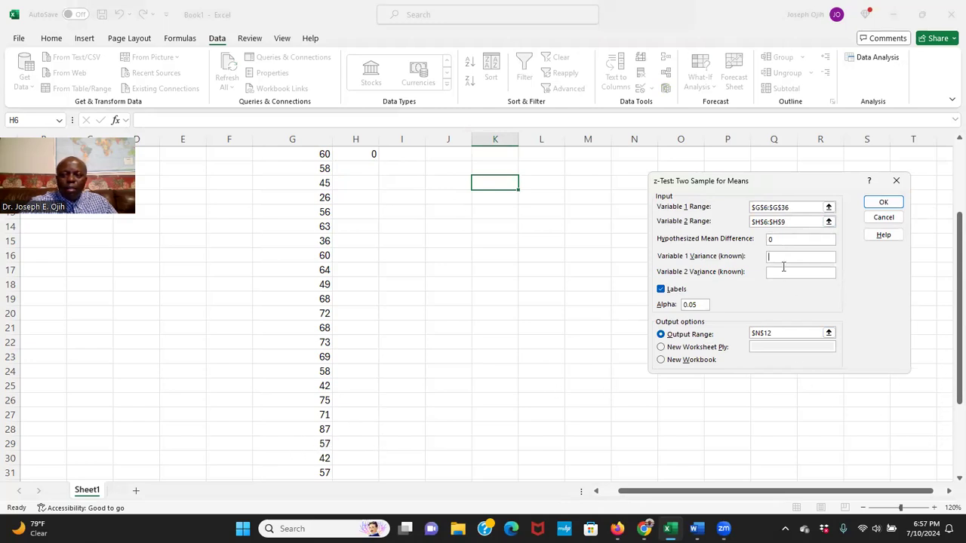
pyautogui.moveTo(801, 193); pyautogui.dragTo(804, 275)
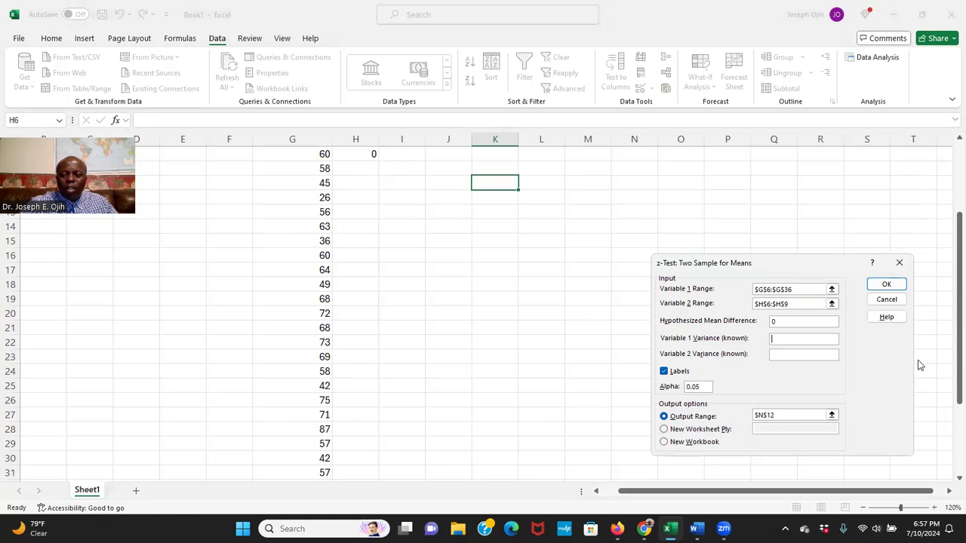
pyautogui.click(901, 264)
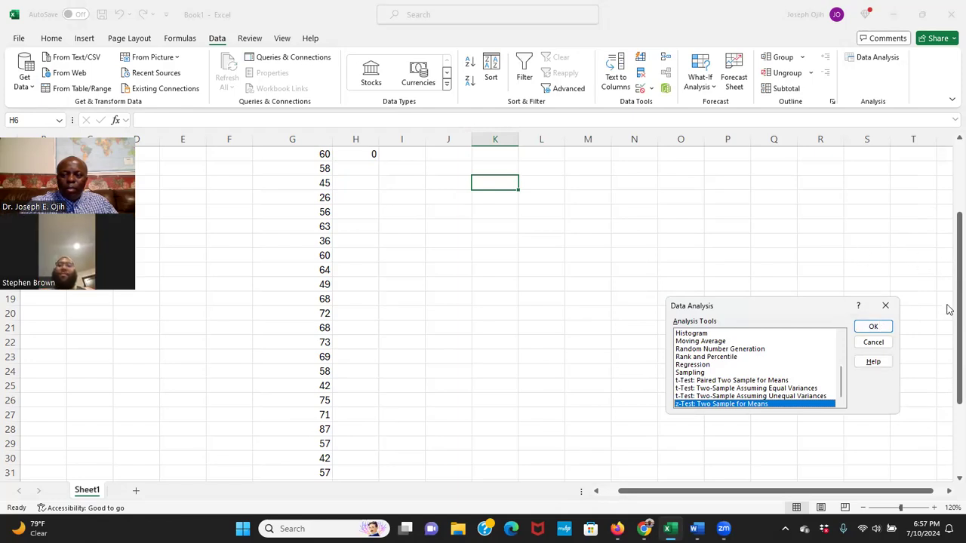
pyautogui.click(885, 305)
# Step: Reopen the z-test setup and set the known variances to 180.2 for variable 1 and 0 for variable 2
pyautogui.scroll(-3, 766, 330)
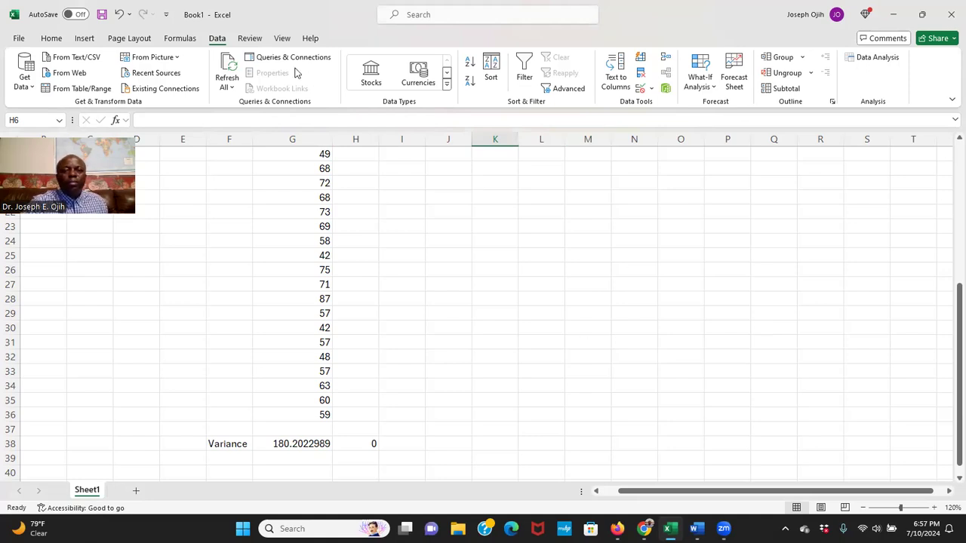
pyautogui.click(899, 57)
pyautogui.click(875, 329)
pyautogui.click(783, 342)
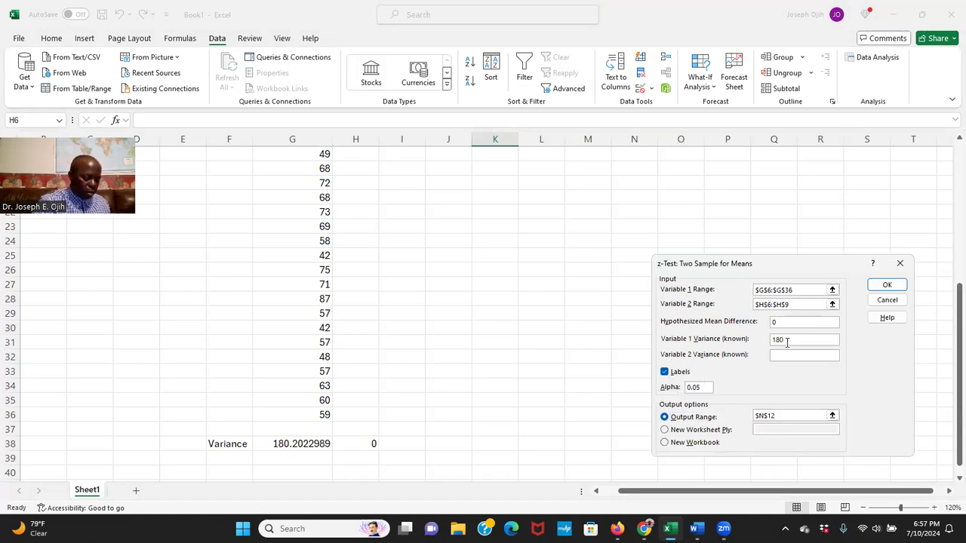
pyautogui.write('180.2')
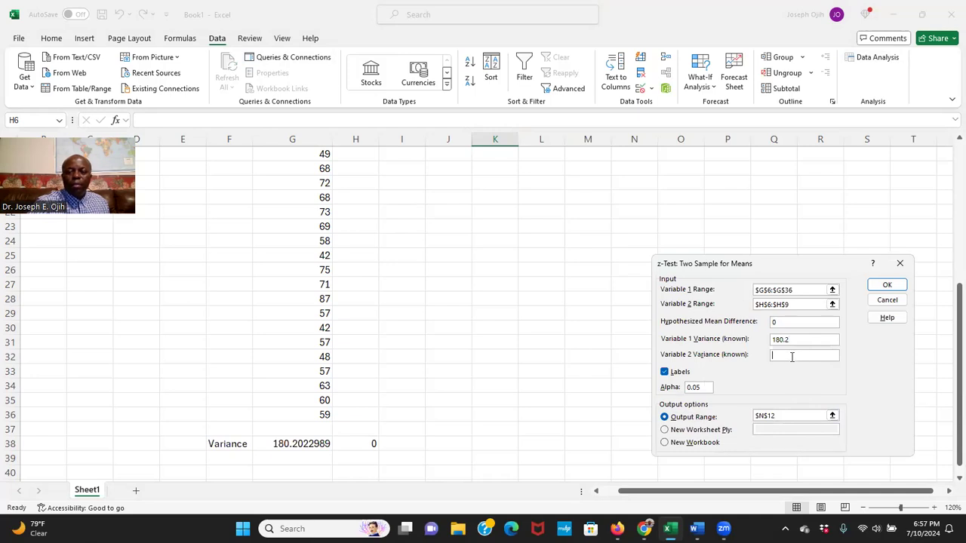
# Step: Set the output range to N26, try to run the z-test, and close the setup
pyautogui.click(832, 415)
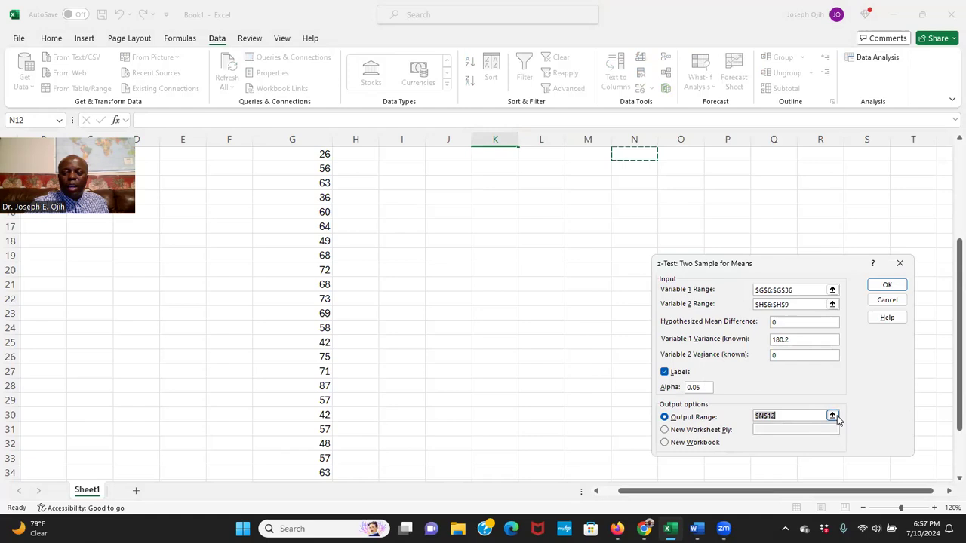
pyautogui.click(642, 359)
pyautogui.click(907, 279)
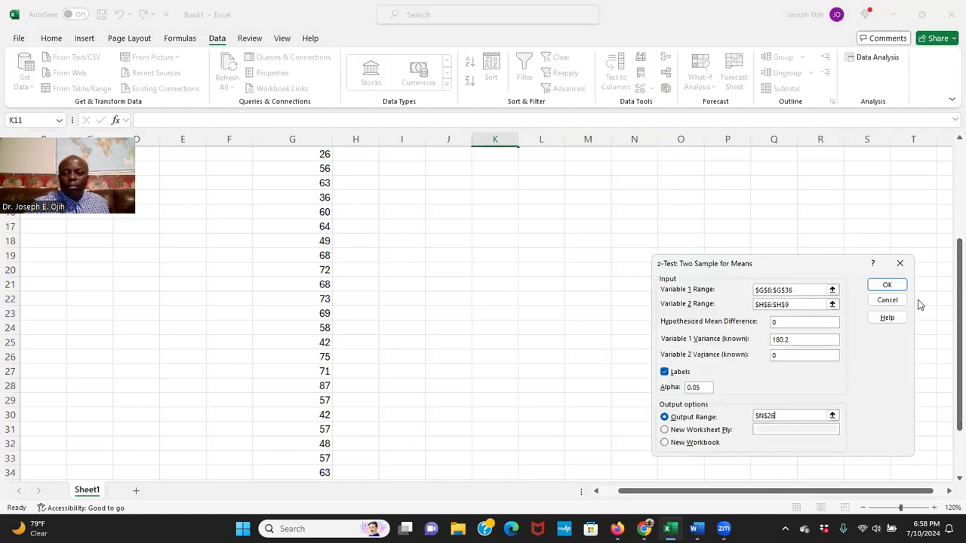
pyautogui.click(889, 285)
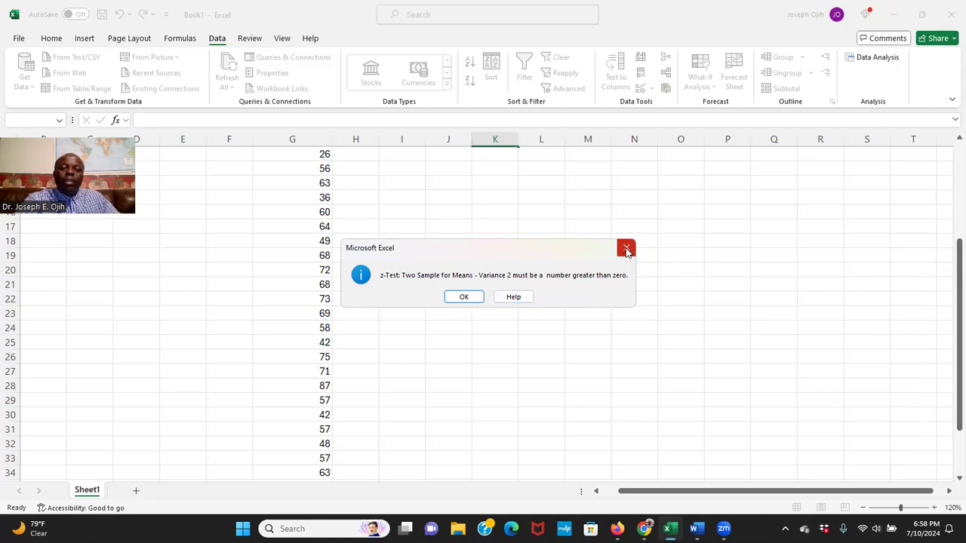
pyautogui.click(627, 250)
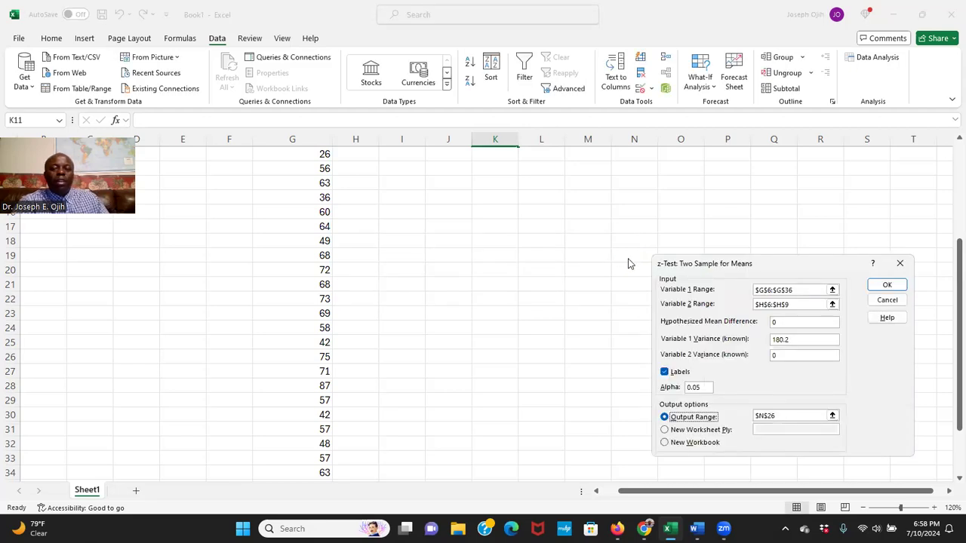
pyautogui.click(900, 264)
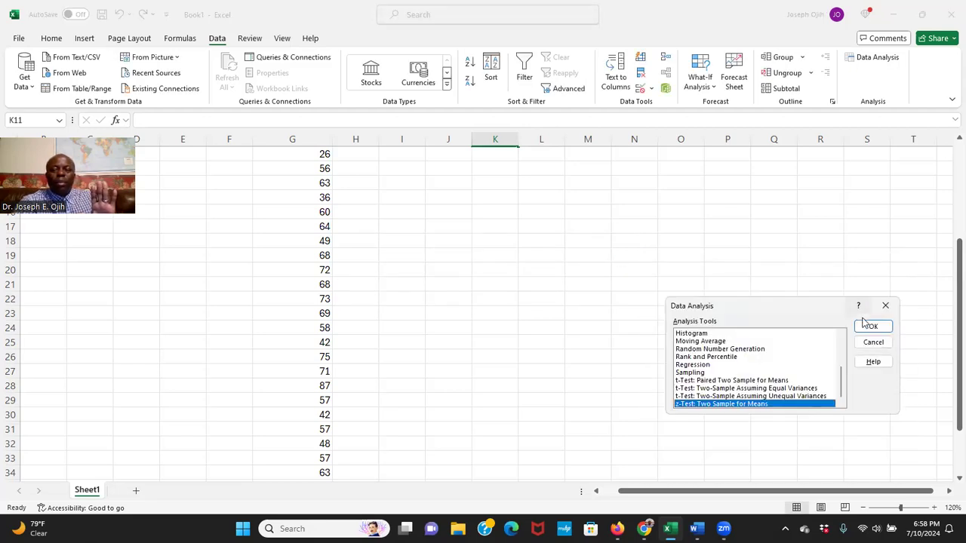
pyautogui.click(886, 309)
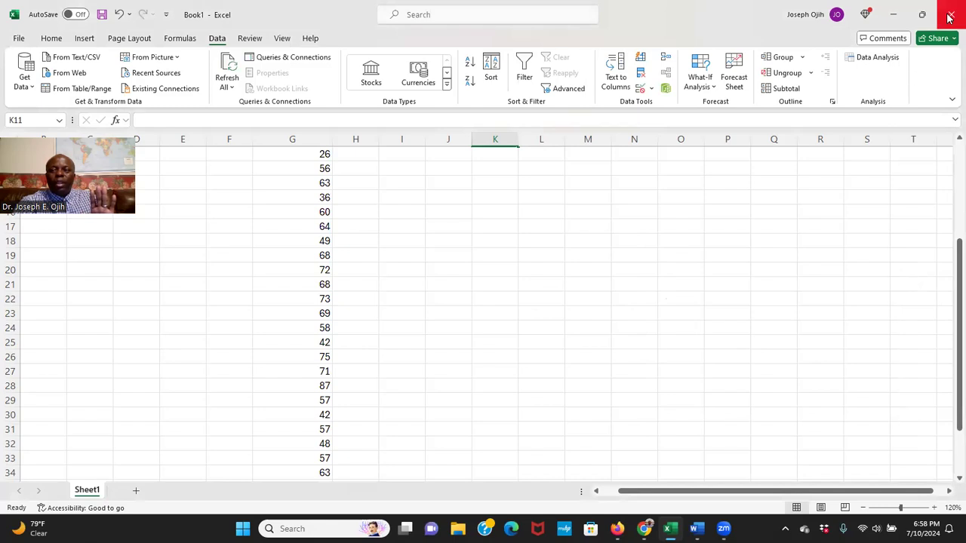
pyautogui.click(950, 16)
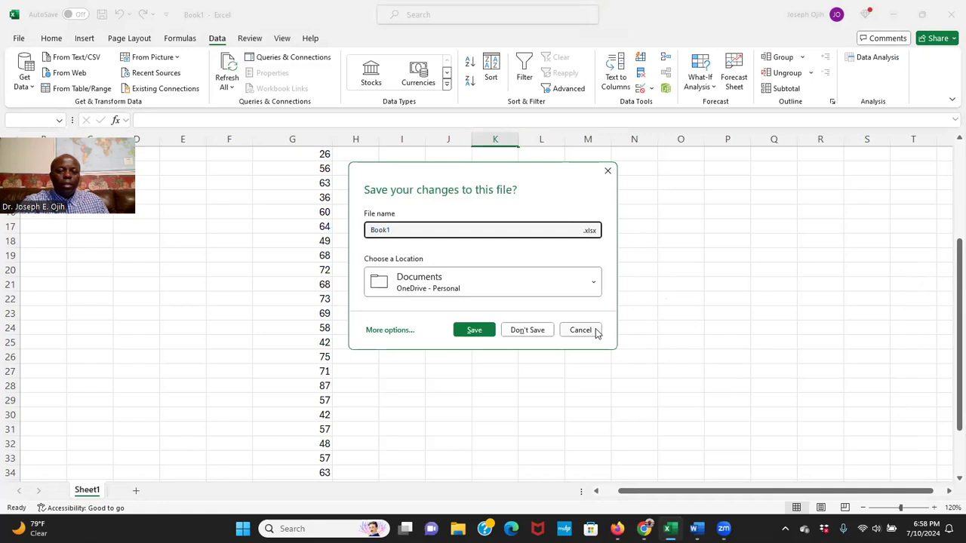
pyautogui.click(593, 333)
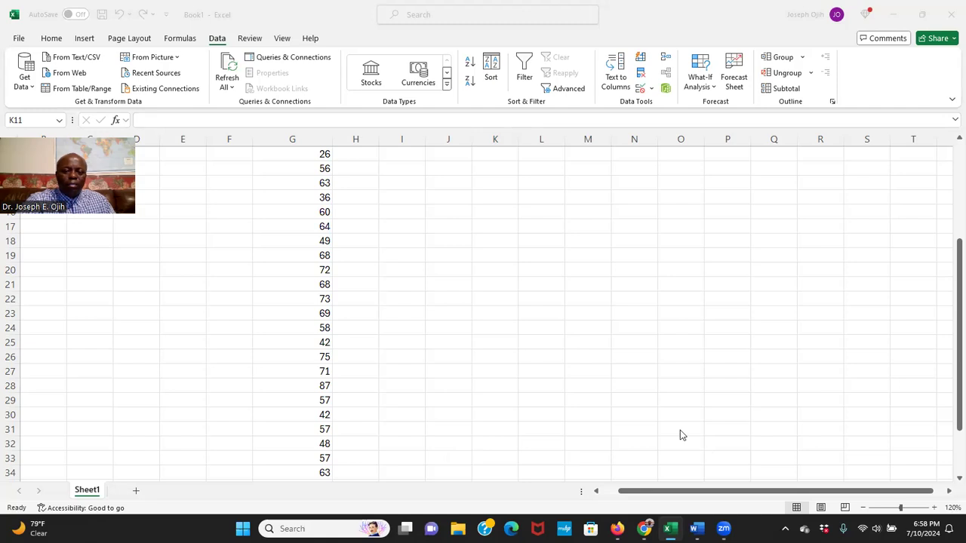
pyautogui.scroll(-3, 680, 436)
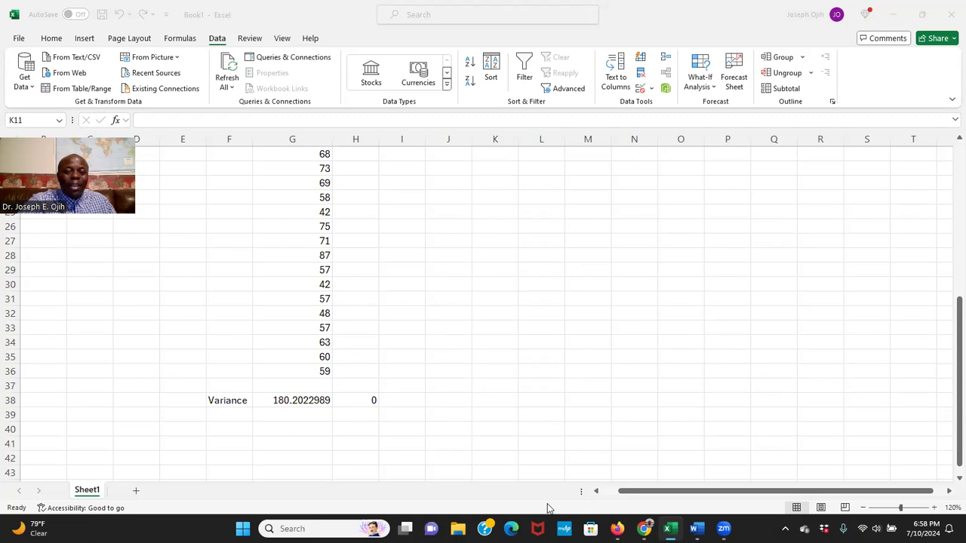
# Step: Review problem 10's given standard deviation, hypotheses and alpha in the Word document, and return to the Excel workbook
pyautogui.hotkey('alt', 'Tab')
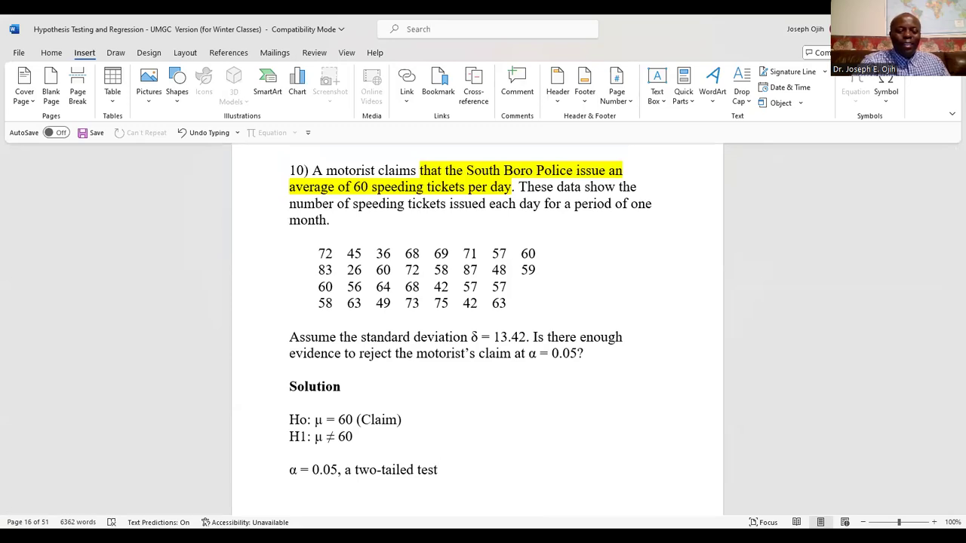
pyautogui.scroll(-2, 410, 339)
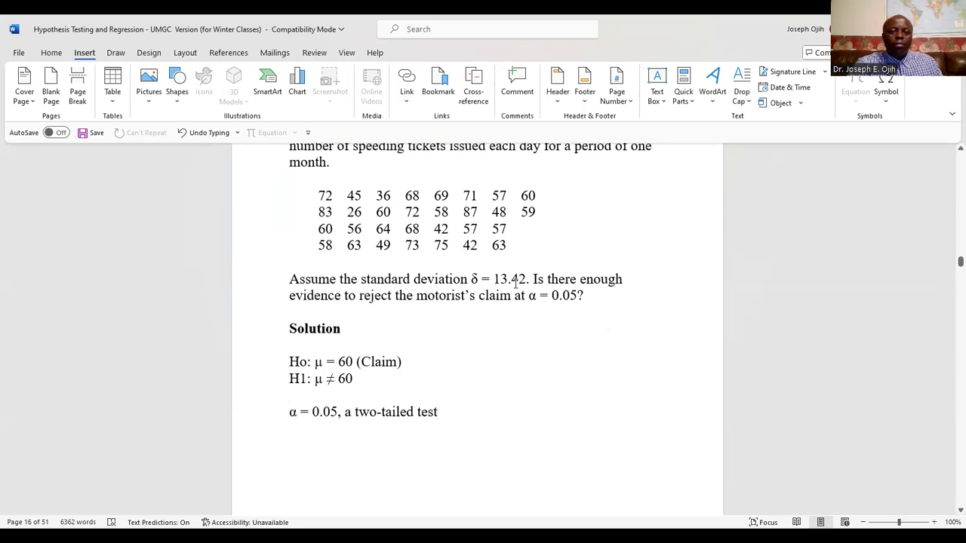
pyautogui.scroll(-1, 440, 315)
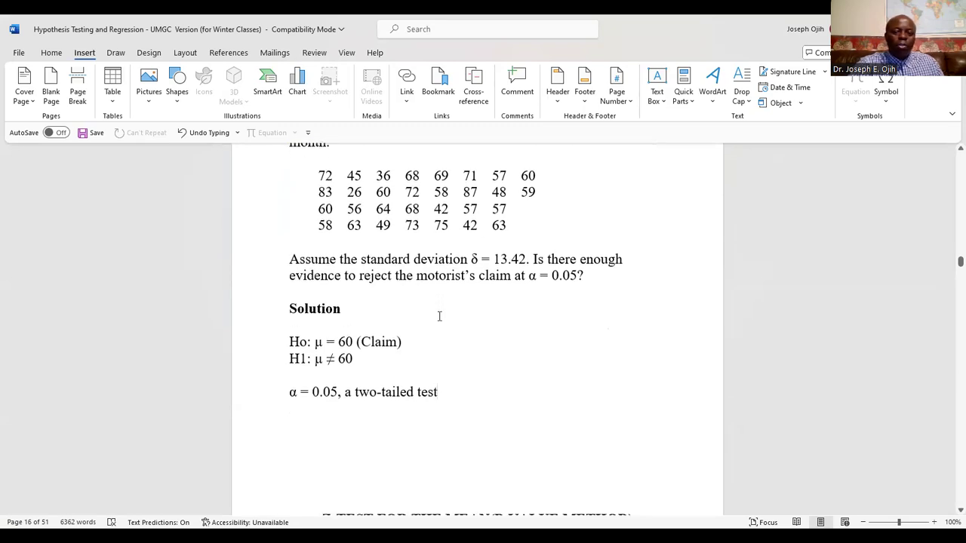
pyautogui.scroll(1, 440, 314)
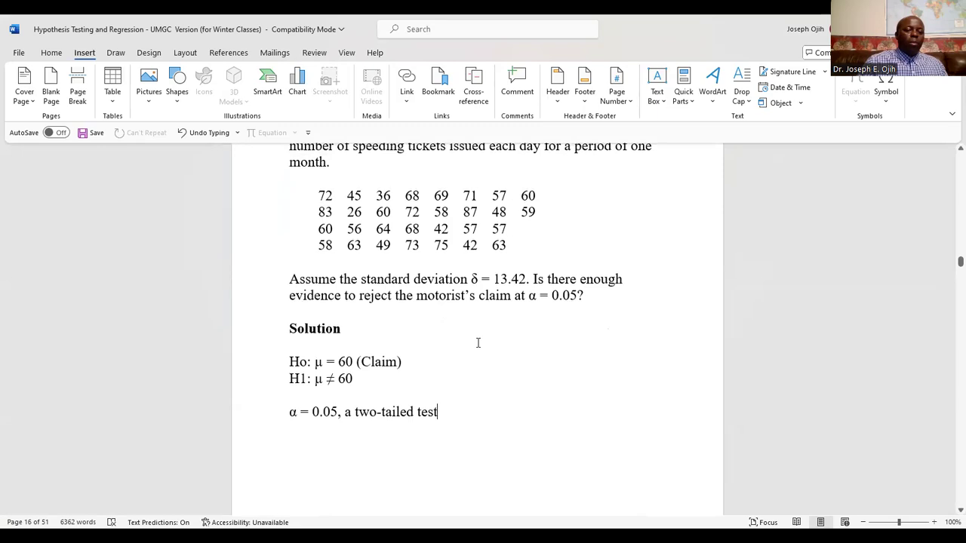
pyautogui.scroll(-3, 574, 379)
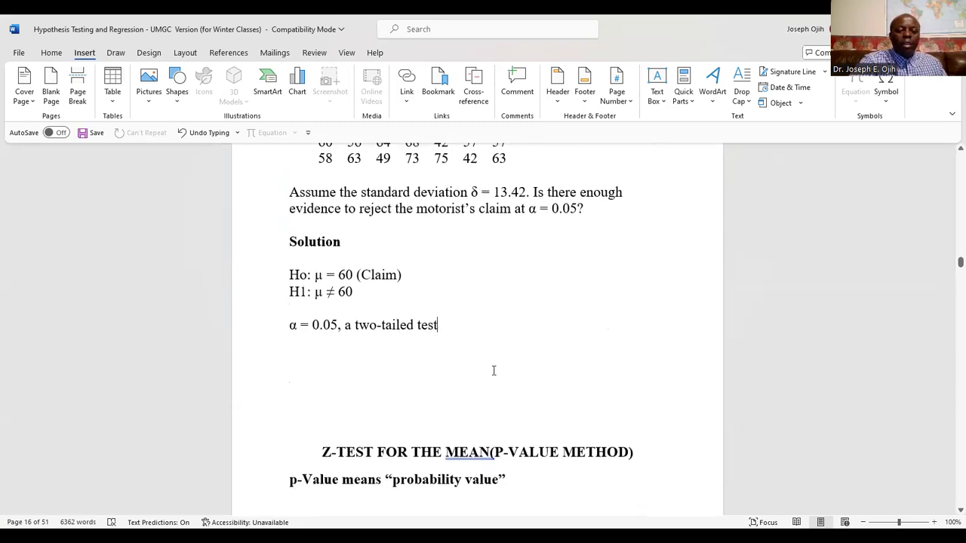
pyautogui.scroll(-1, 476, 370)
pyautogui.scroll(1, 458, 340)
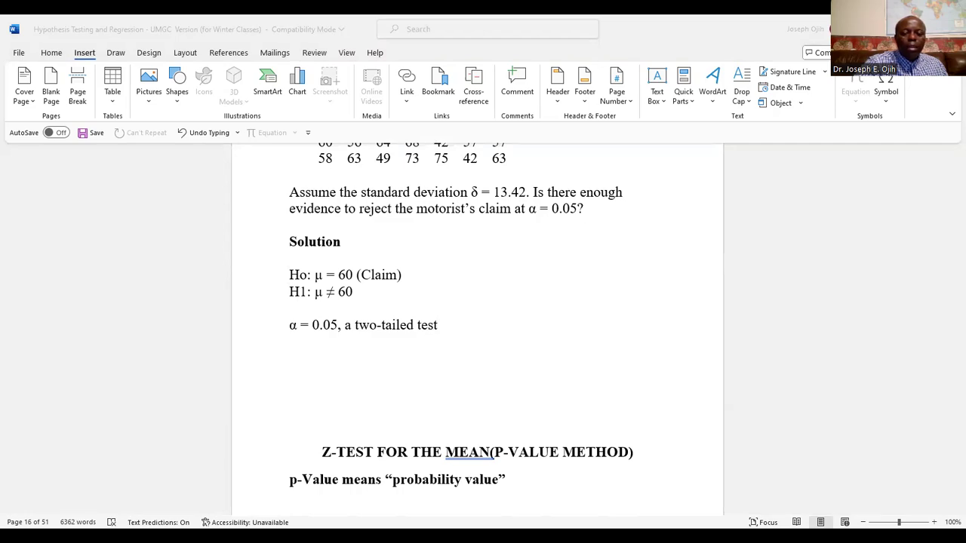
pyautogui.hotkey('alt', 'Tab')
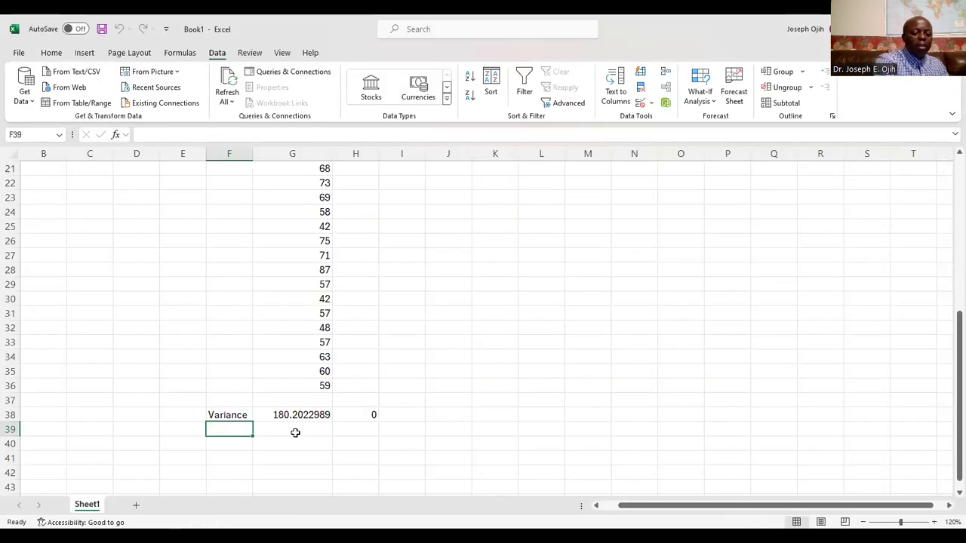
# Step: Label F39 as Mean, calculate the average of G7:G36 in G39, and return to the Word document
pyautogui.write('Mea')
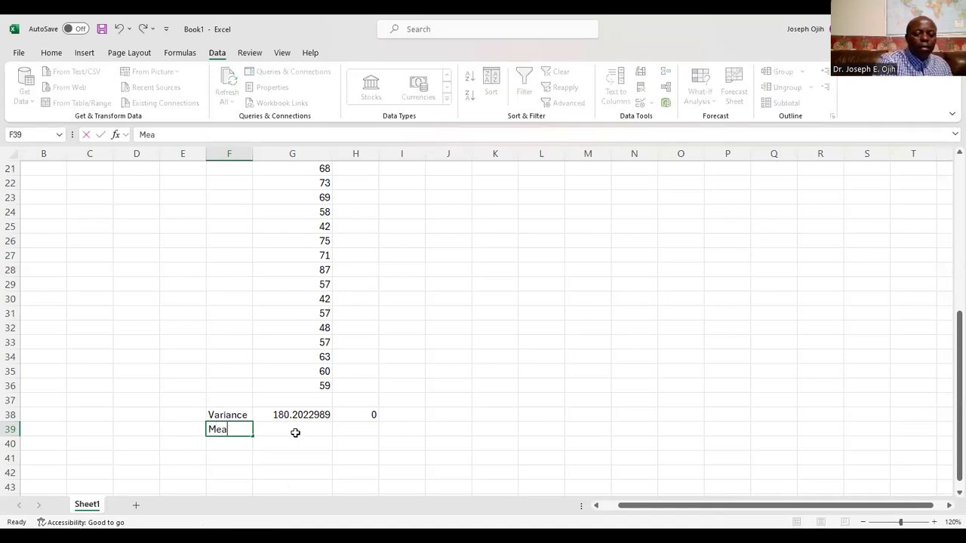
pyautogui.write('n')
pyautogui.click(296, 433)
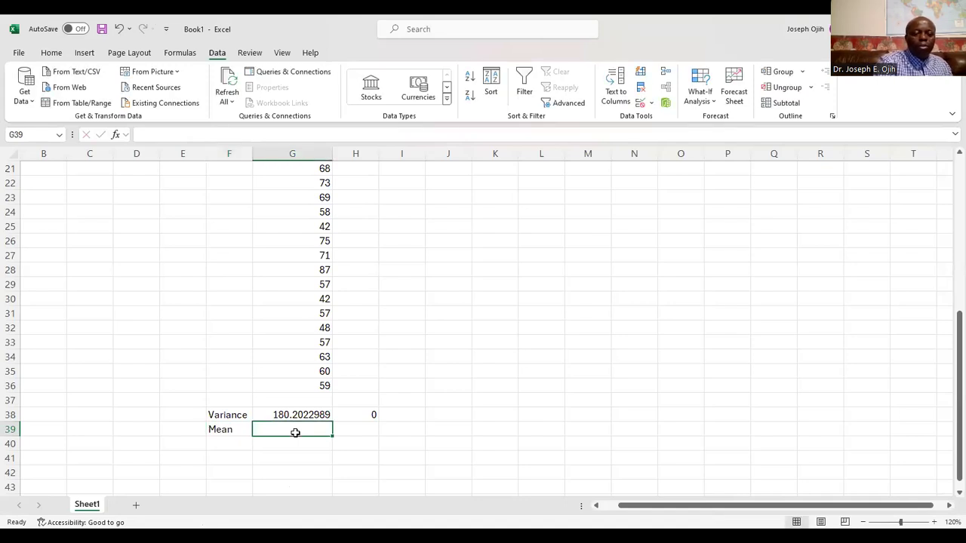
pyautogui.write('=')
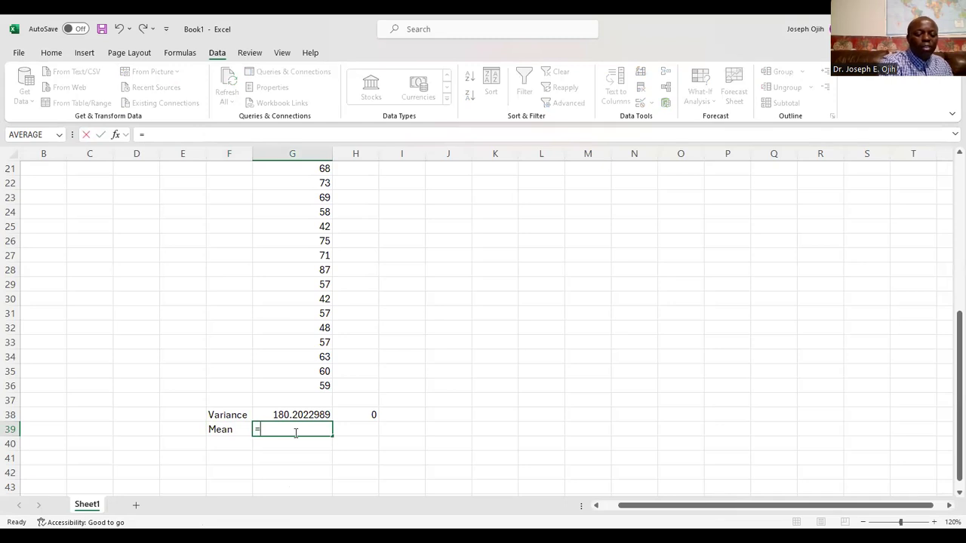
pyautogui.write('average')
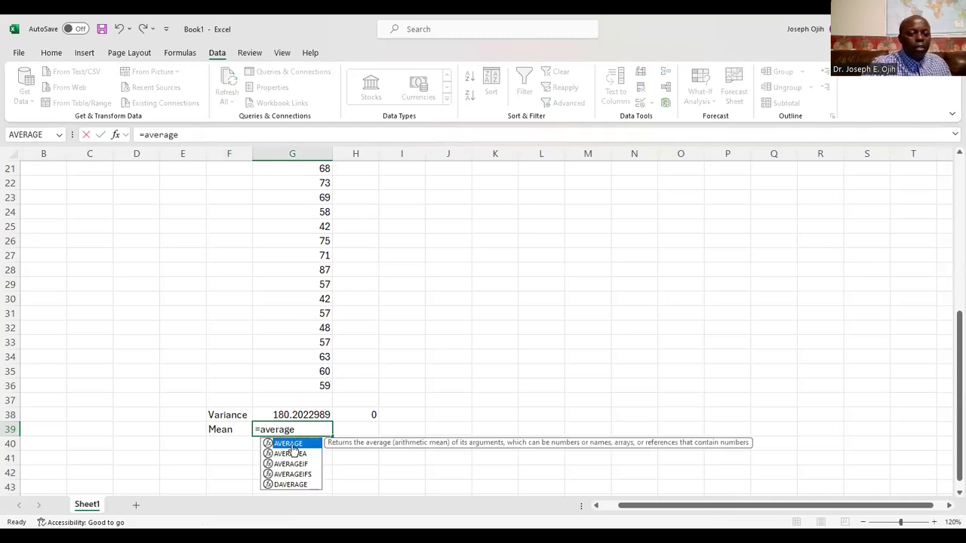
pyautogui.doubleClick(290, 444)
pyautogui.scroll(3, 315, 312)
pyautogui.scroll(3, 315, 313)
pyautogui.click(313, 229)
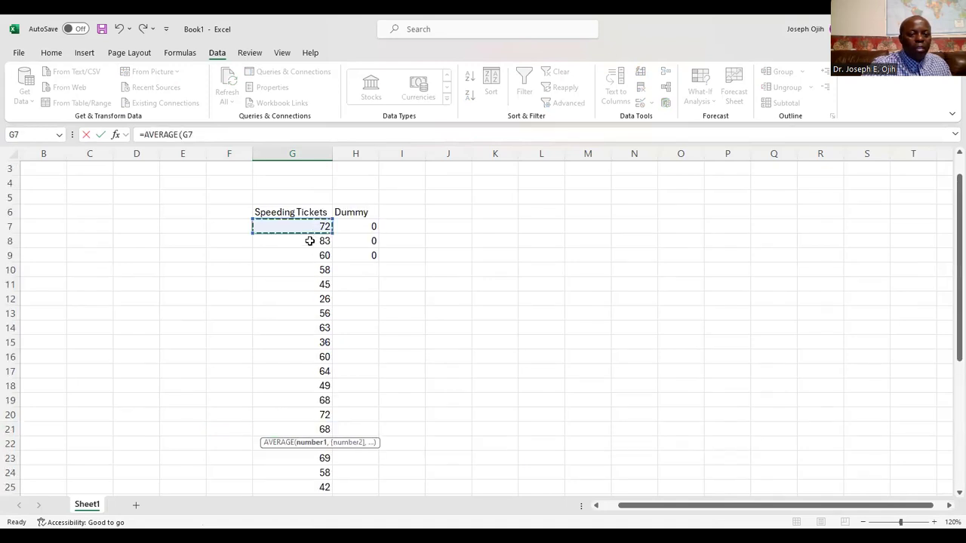
pyautogui.hotkey('ctrl', 'shift', 'Down')
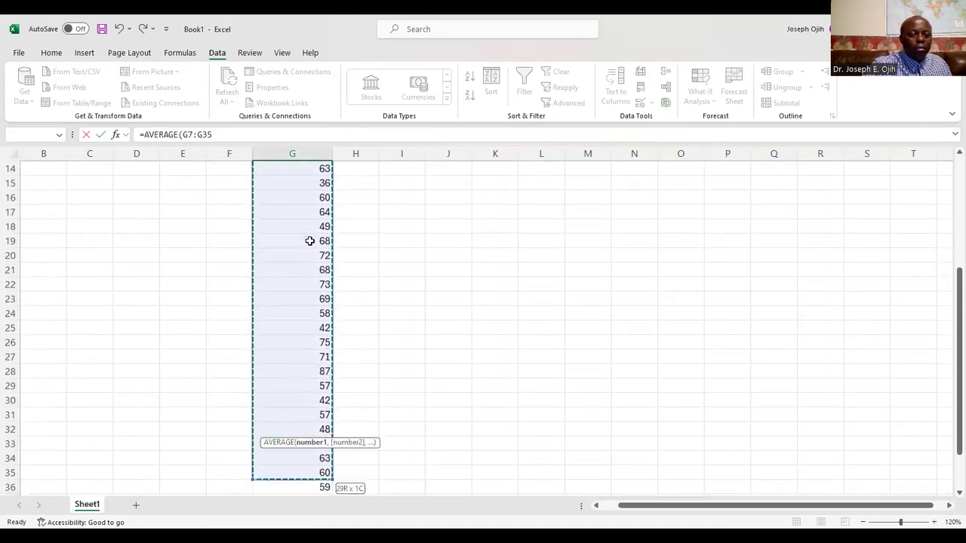
pyautogui.scroll(-3, 320, 453)
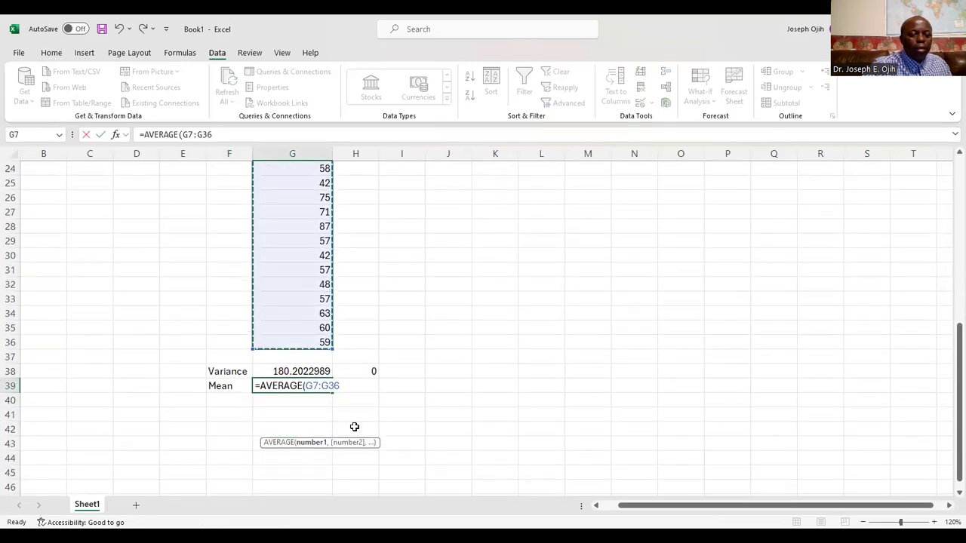
pyautogui.press('Return')
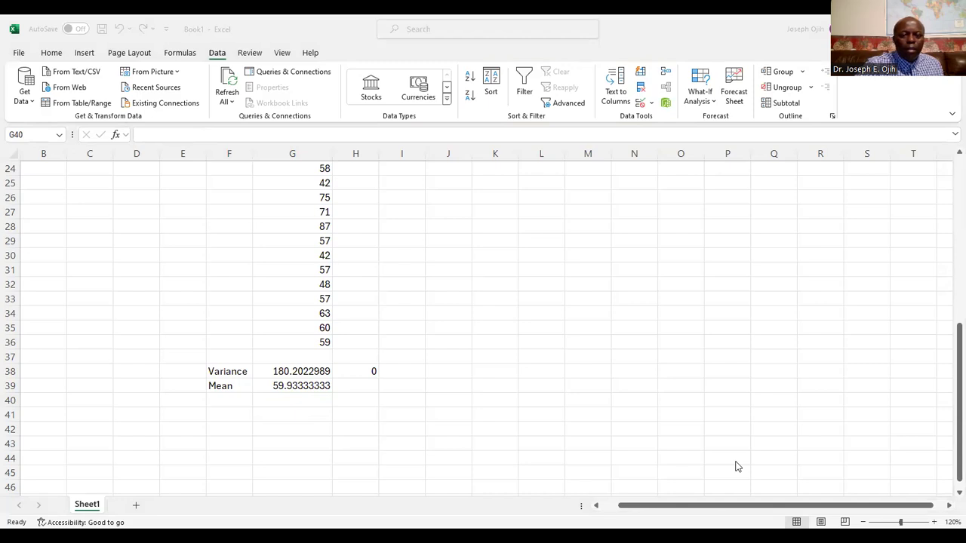
pyautogui.hotkey('alt', 'Tab')
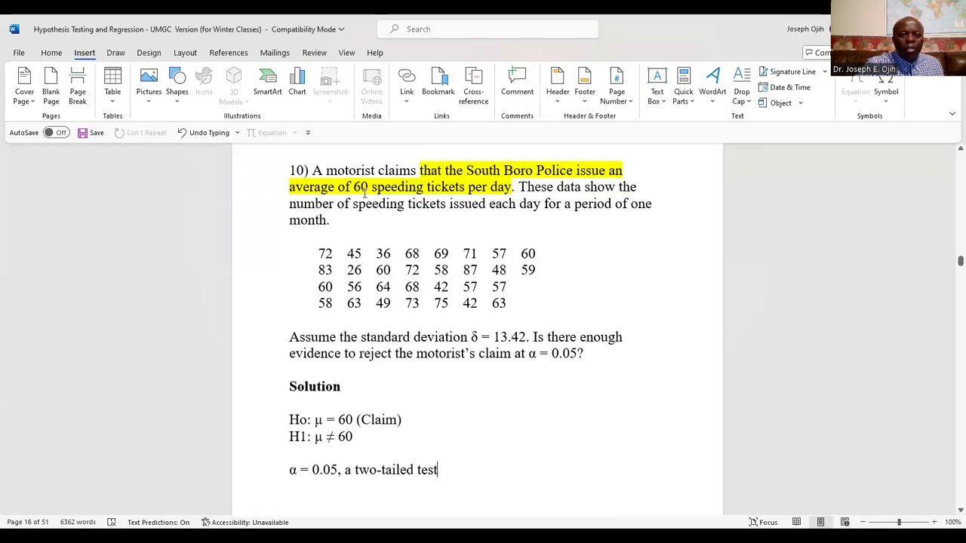
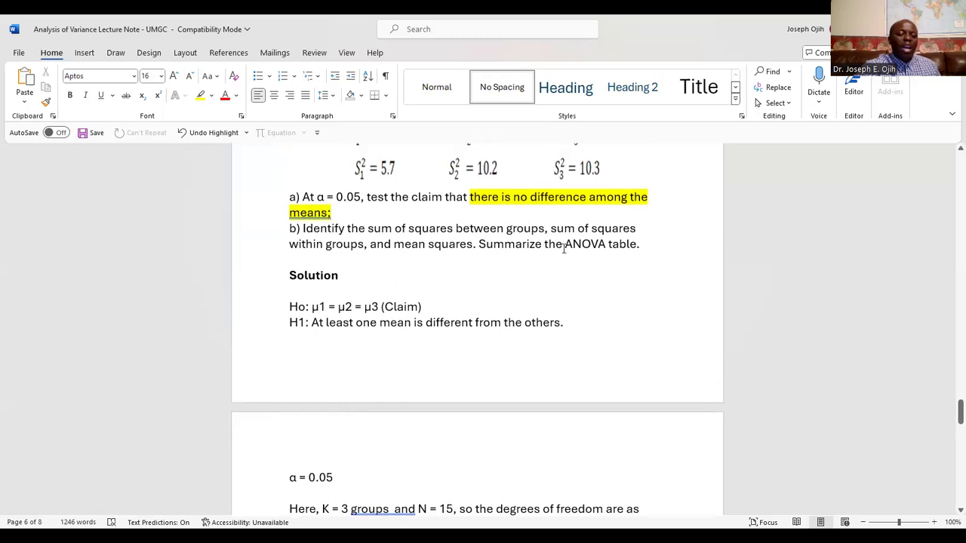
# Step: In the Analysis of Variance lecture note, copy problem 1's Medication, Exercise and Diet table from the header through the last data row
pyautogui.scroll(-1, 547, 255)
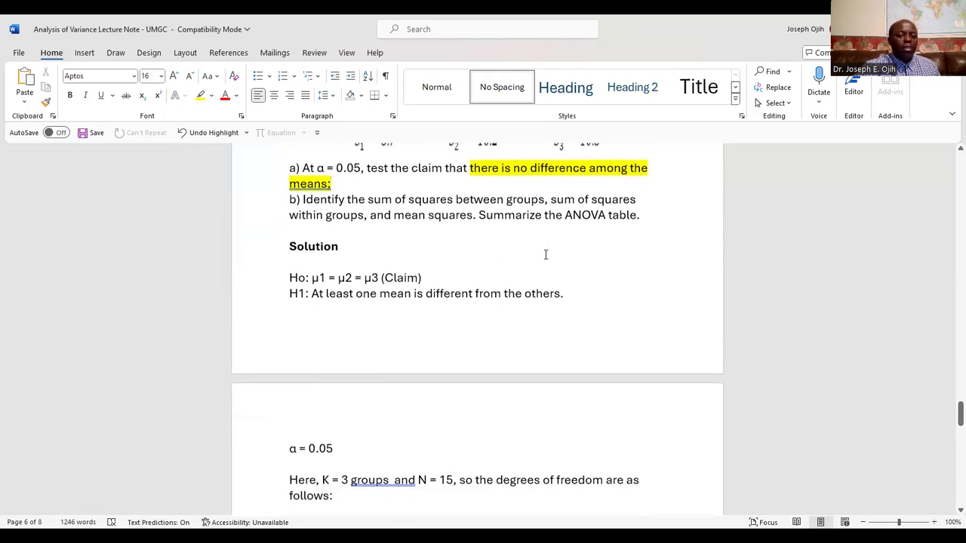
pyautogui.scroll(-10, 546, 254)
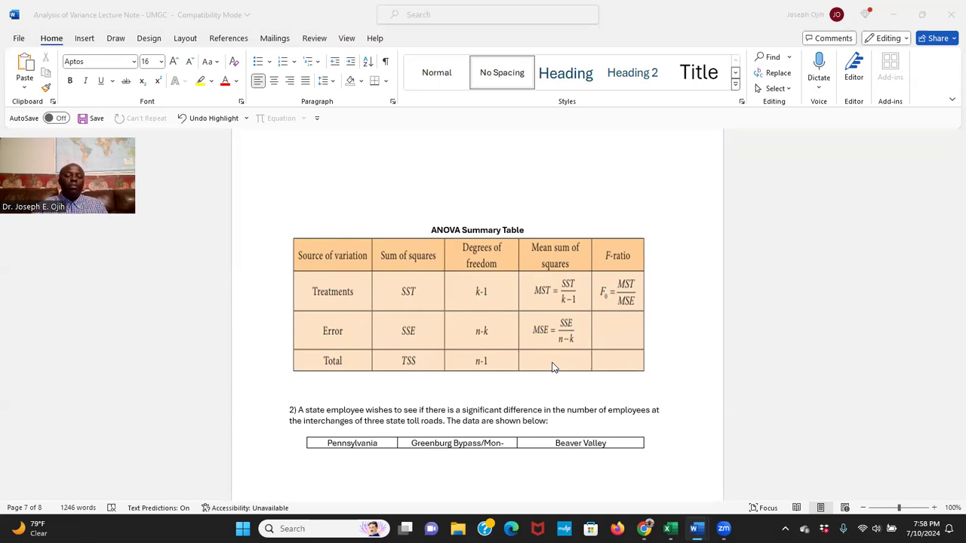
pyautogui.scroll(10, 551, 367)
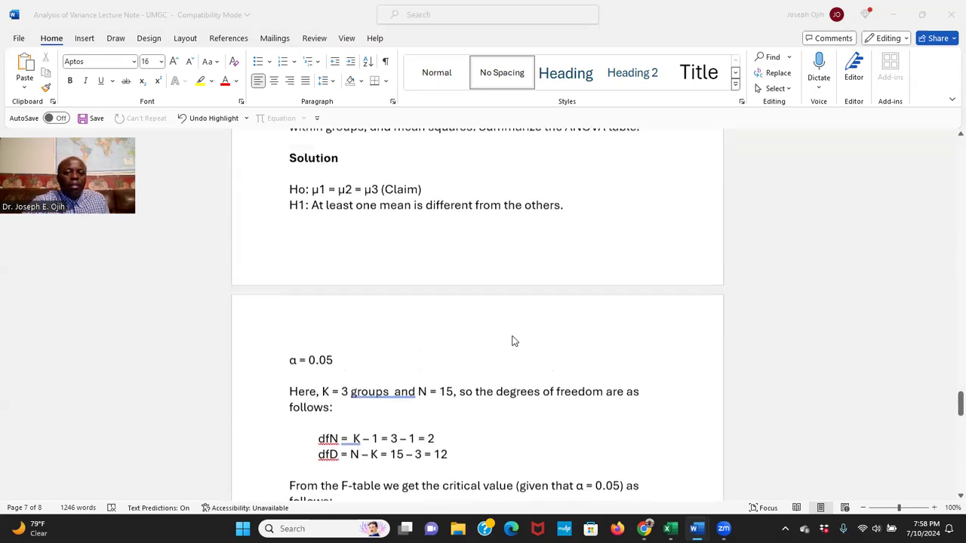
pyautogui.scroll(5, 503, 348)
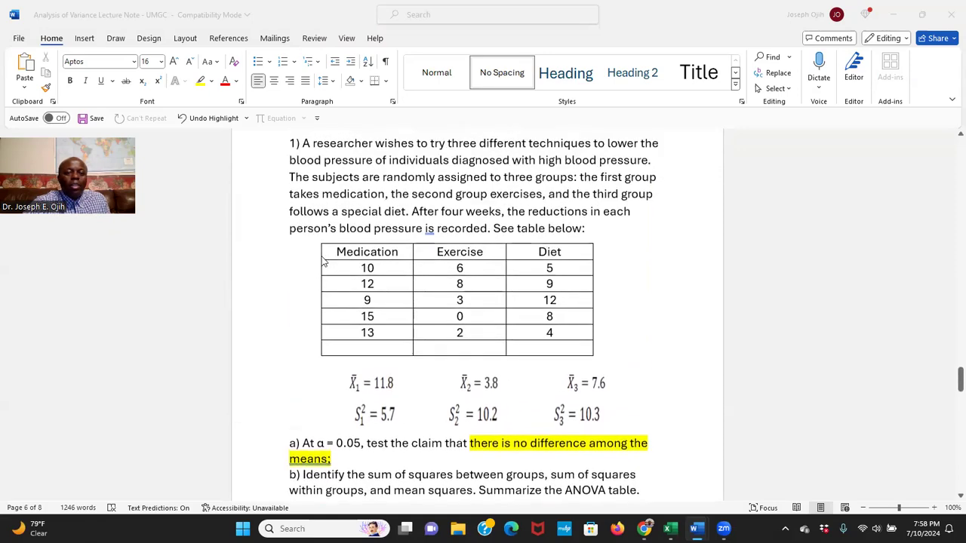
pyautogui.moveTo(296, 261); pyautogui.dragTo(351, 328)
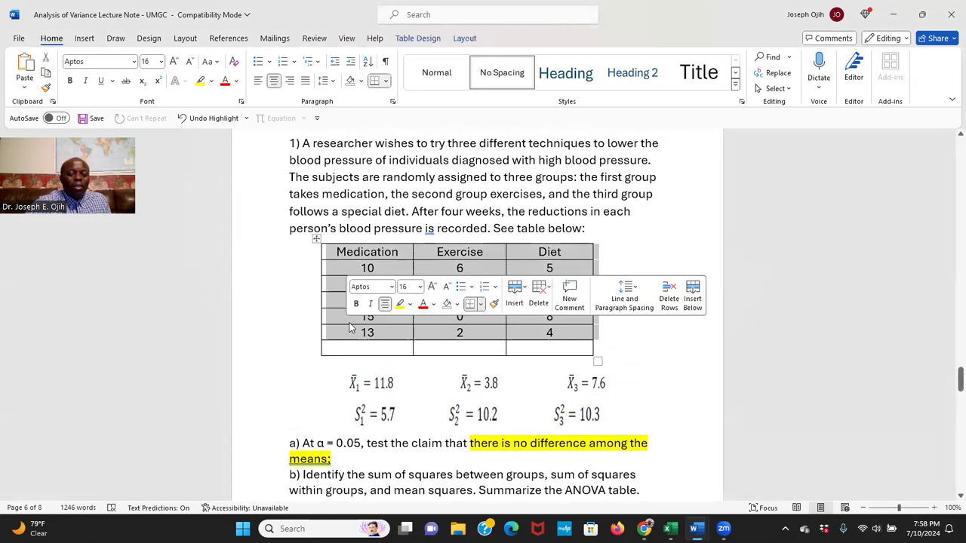
pyautogui.hotkey('ctrl', 'c')
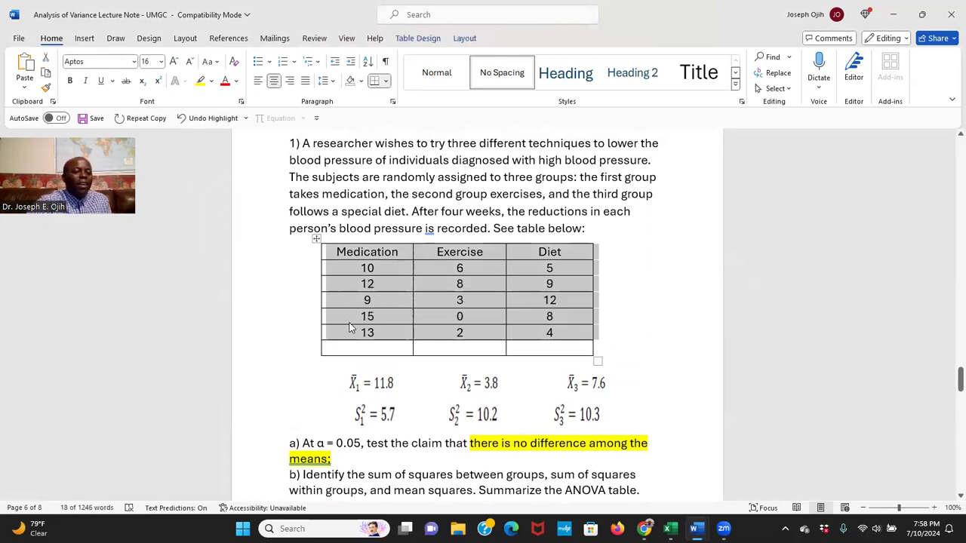
pyautogui.scroll(-2, 348, 323)
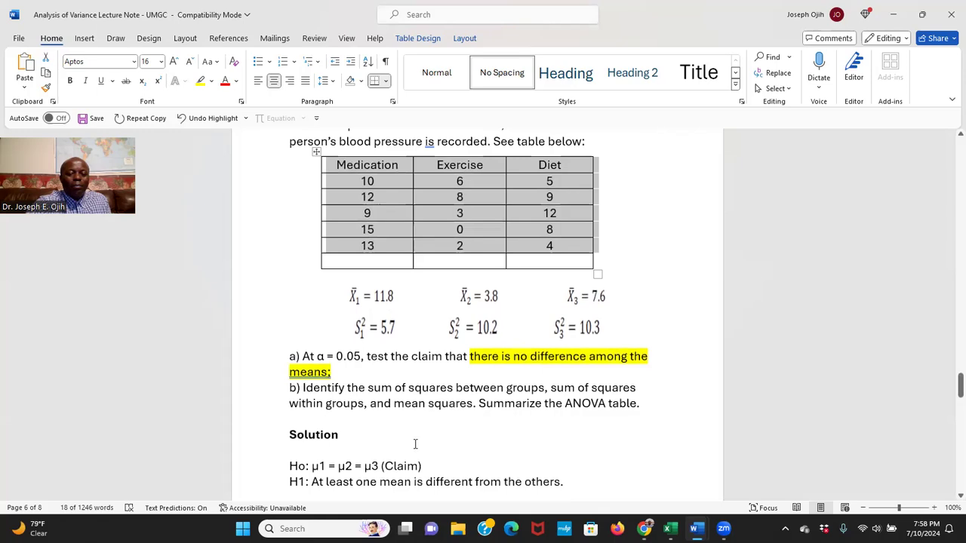
# Step: Switch to the Excel workbook, add a new worksheet, and paste the copied table starting at H6
pyautogui.hotkey('alt', 'Tab')
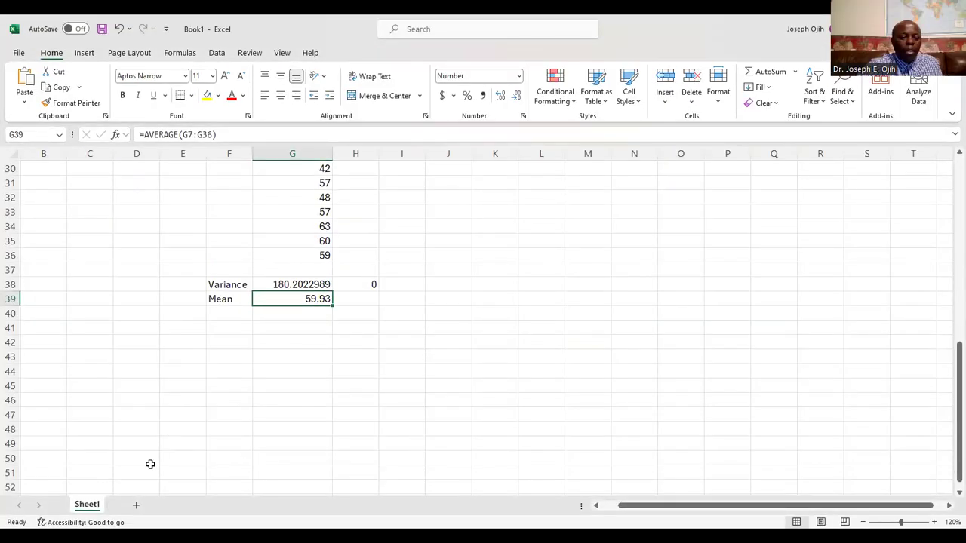
pyautogui.hotkey('shift', 'F11')
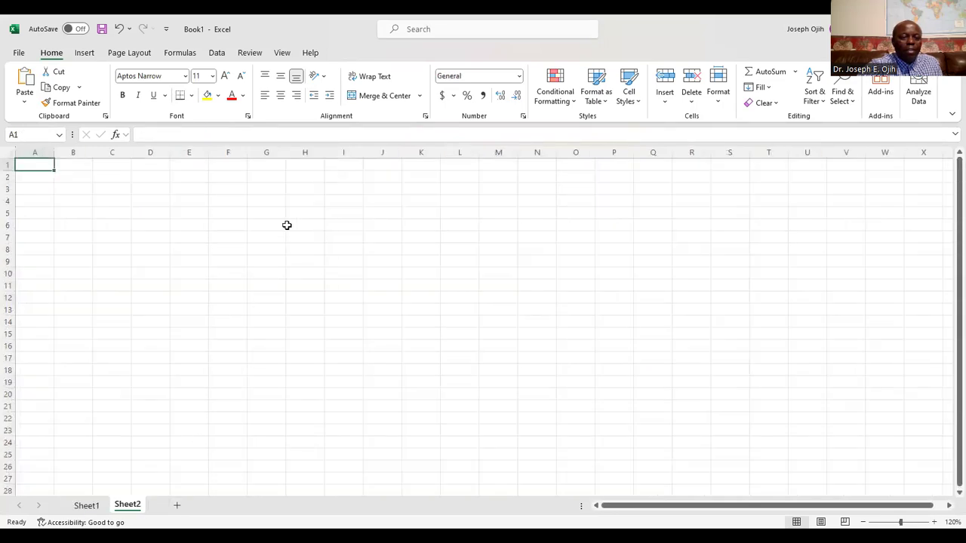
pyautogui.click(308, 228)
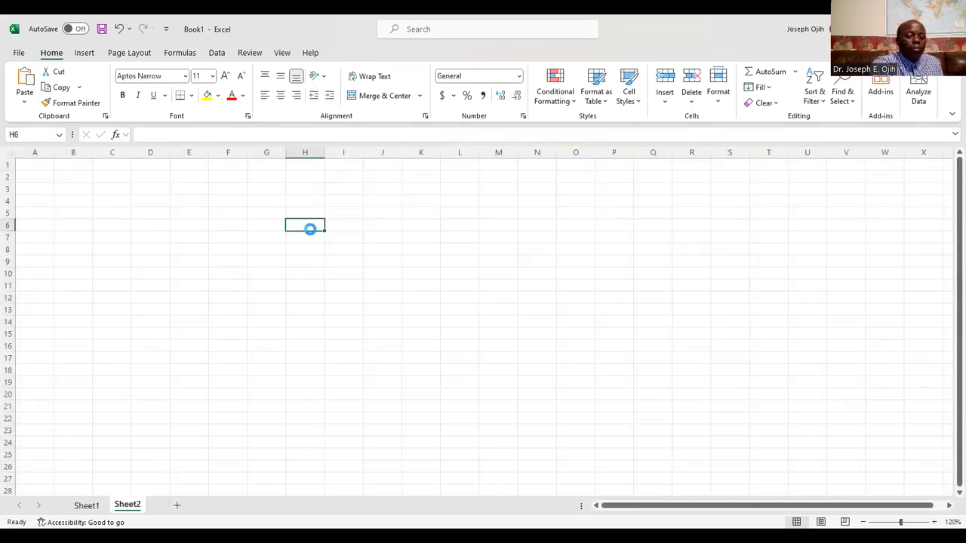
pyautogui.hotkey('ctrl', 'v')
# Step: Widen the Exercise column I and the Medication column H so each header fits on one line
pyautogui.click(342, 238)
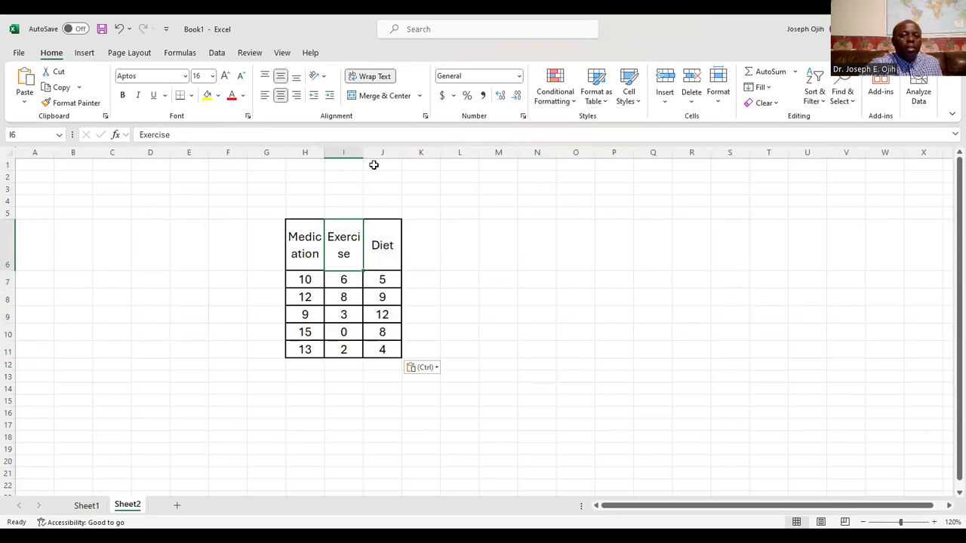
pyautogui.moveTo(364, 151); pyautogui.dragTo(412, 168)
pyautogui.click(293, 233)
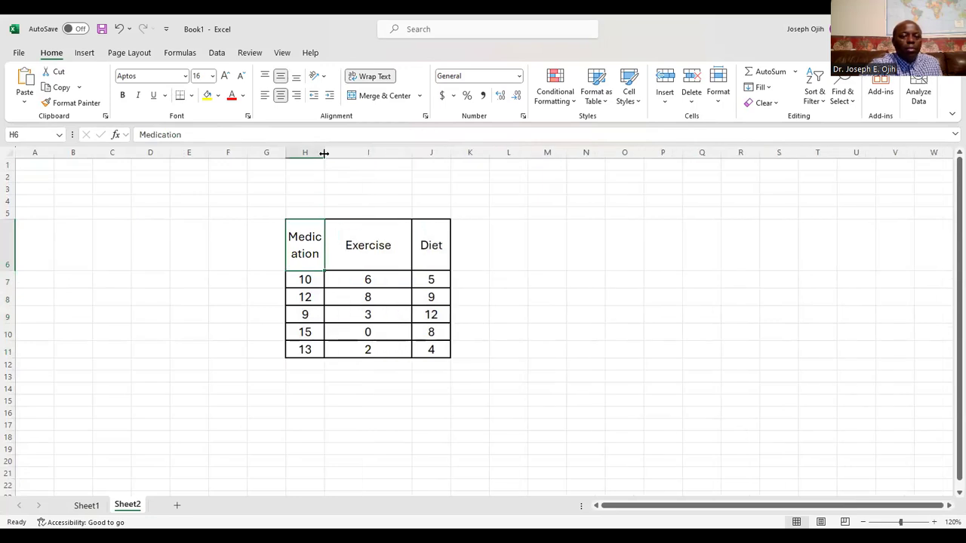
pyautogui.moveTo(326, 153); pyautogui.dragTo(377, 317)
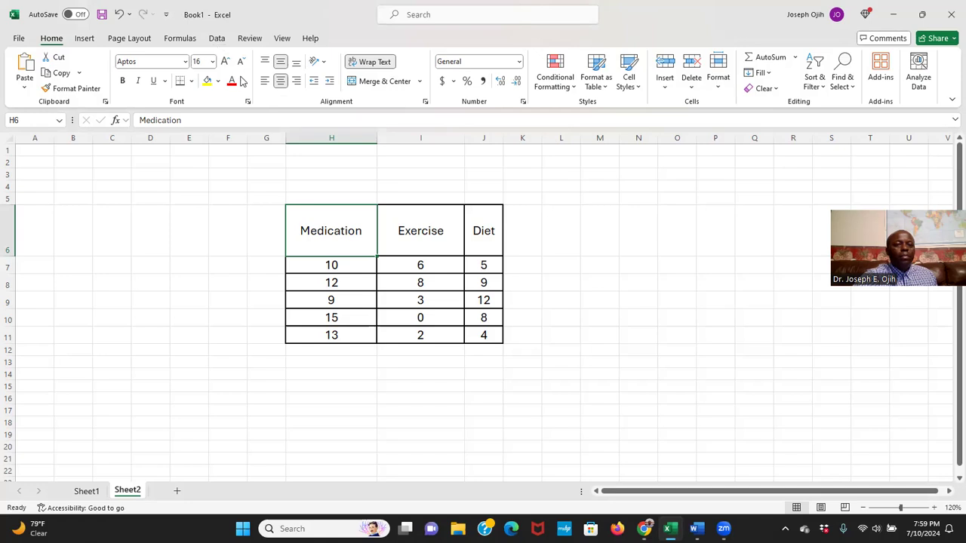
# Step: Close the workbook without saving, restart Excel, and create a new blank workbook
pyautogui.click(217, 39)
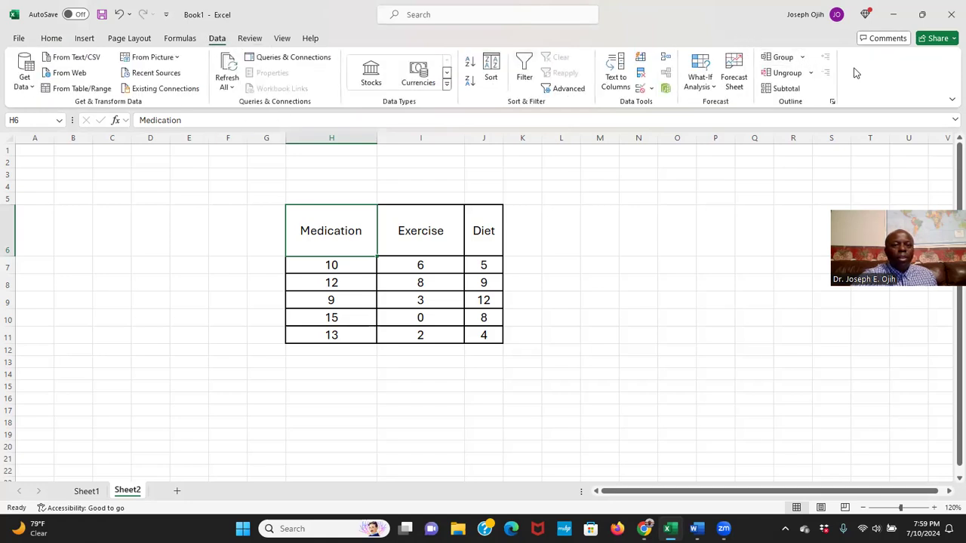
pyautogui.click(950, 17)
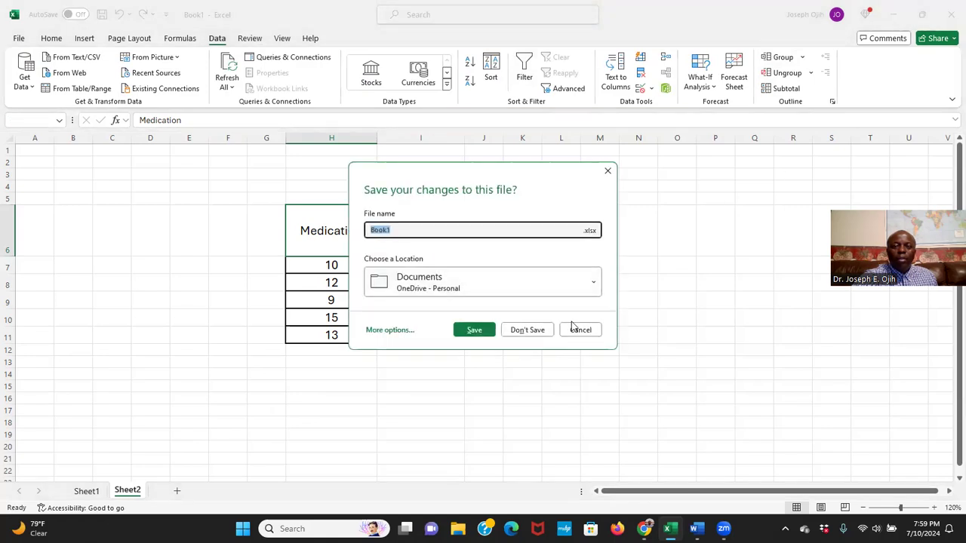
pyautogui.click(540, 332)
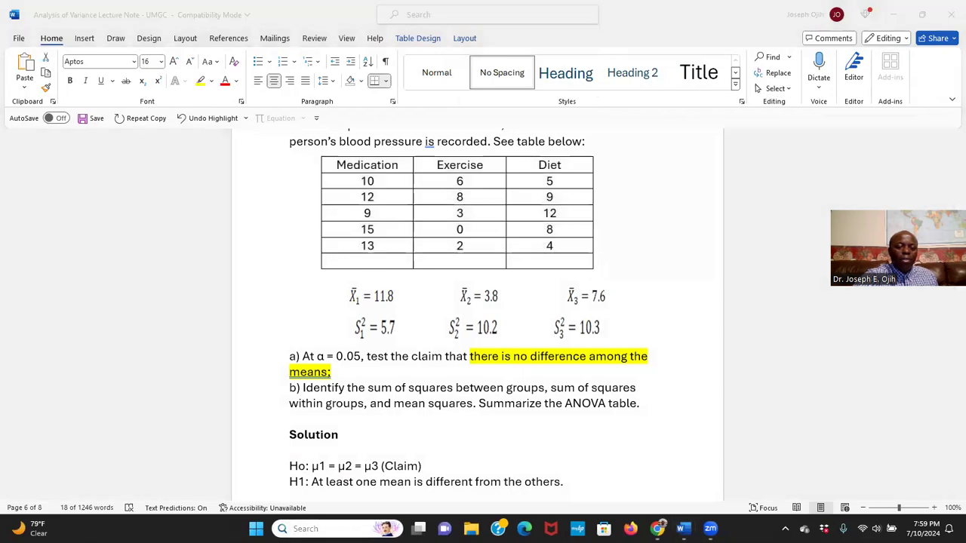
pyautogui.click(306, 528)
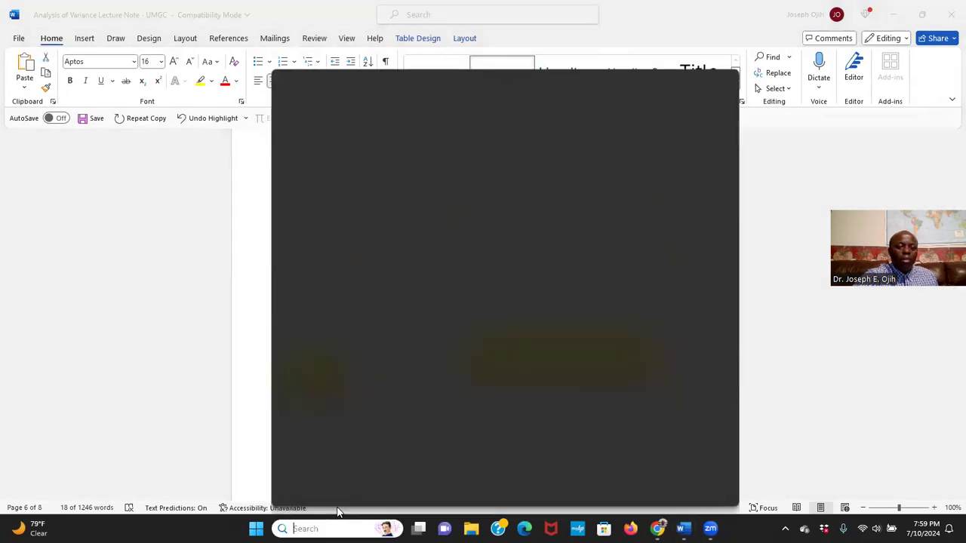
pyautogui.click(347, 117)
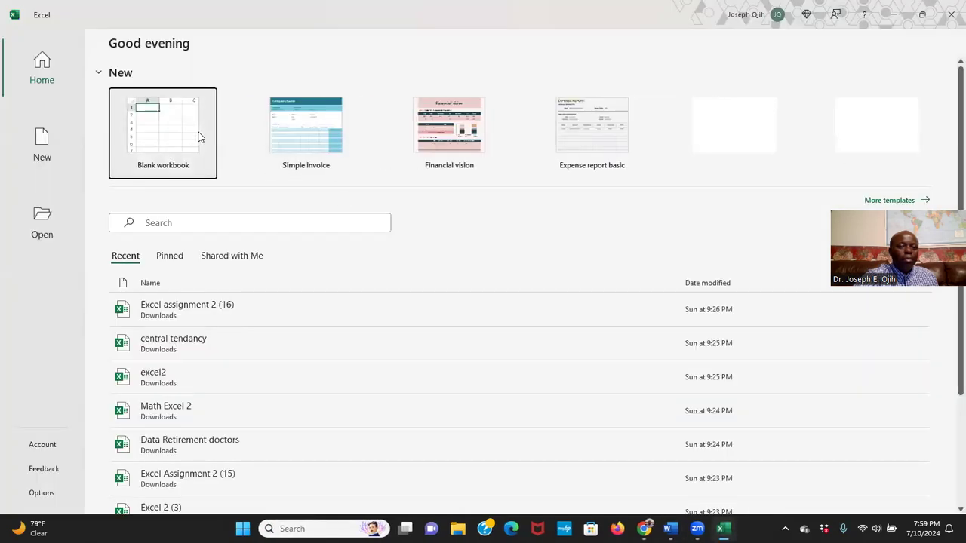
pyautogui.click(199, 132)
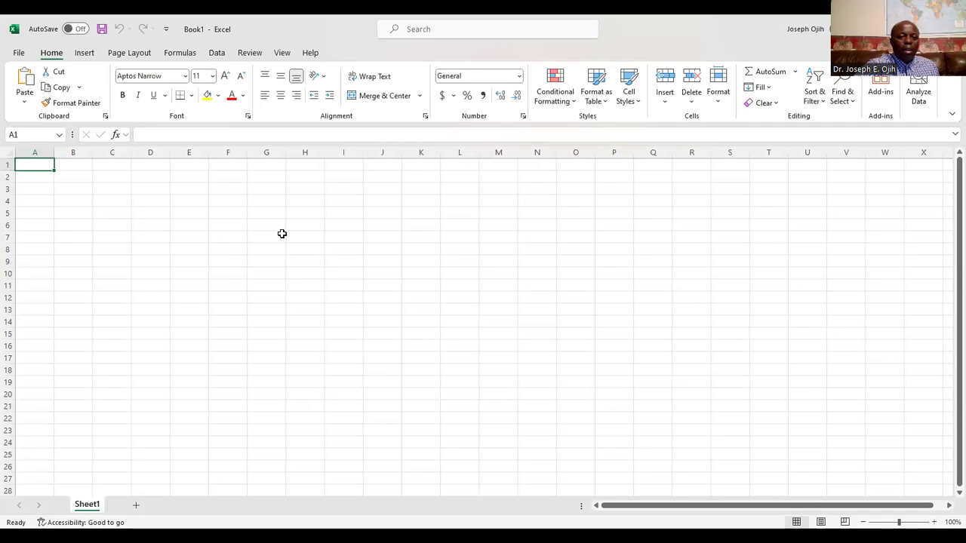
# Step: Paste the copied table at G6 and widen the Medication and Exercise columns to fit their headers on one line
pyautogui.click(281, 227)
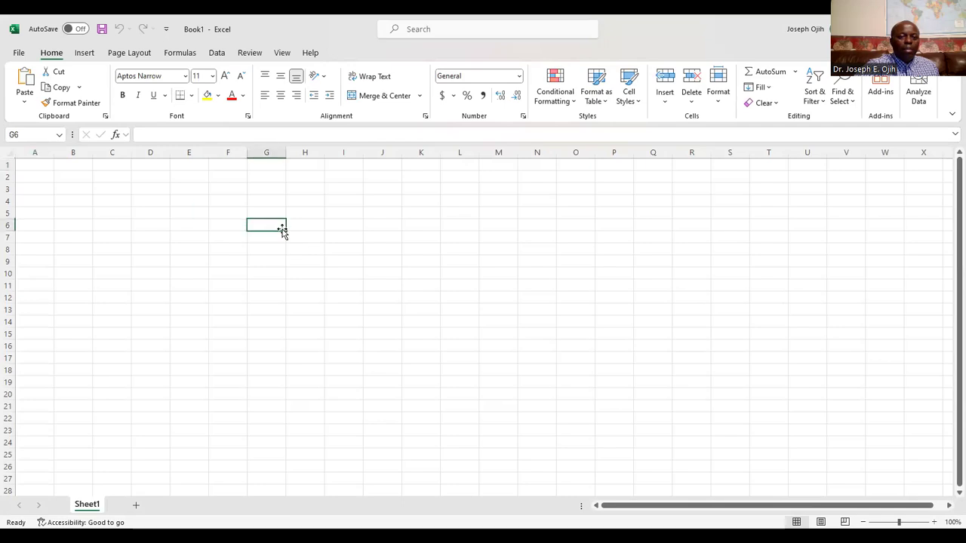
pyautogui.hotkey('ctrl', 'v')
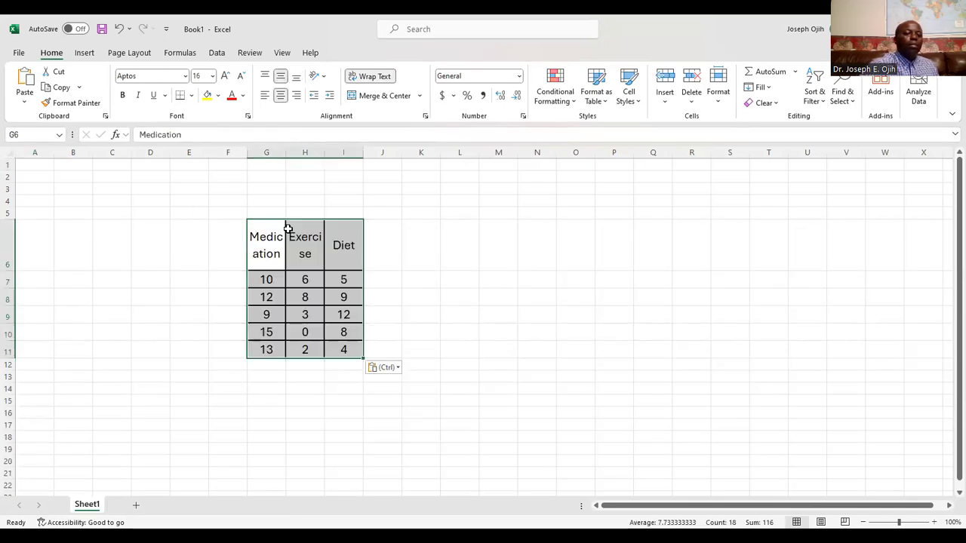
pyautogui.click(264, 245)
pyautogui.moveTo(285, 153); pyautogui.dragTo(330, 224)
pyautogui.click(347, 234)
pyautogui.moveTo(368, 152); pyautogui.dragTo(391, 188)
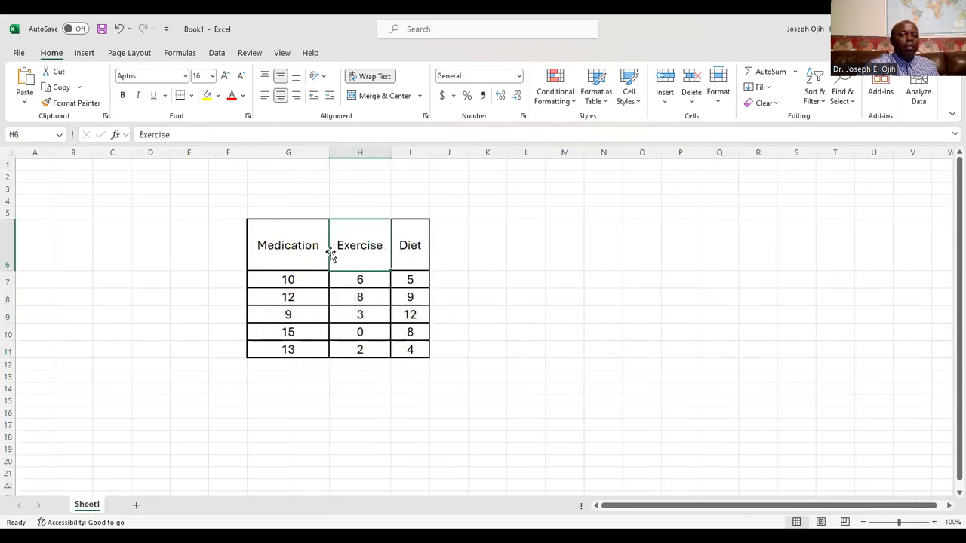
# Step: Bring up the Data Analysis tools, place the dialog clear of the data table and show the start of the tool list
pyautogui.click(366, 375)
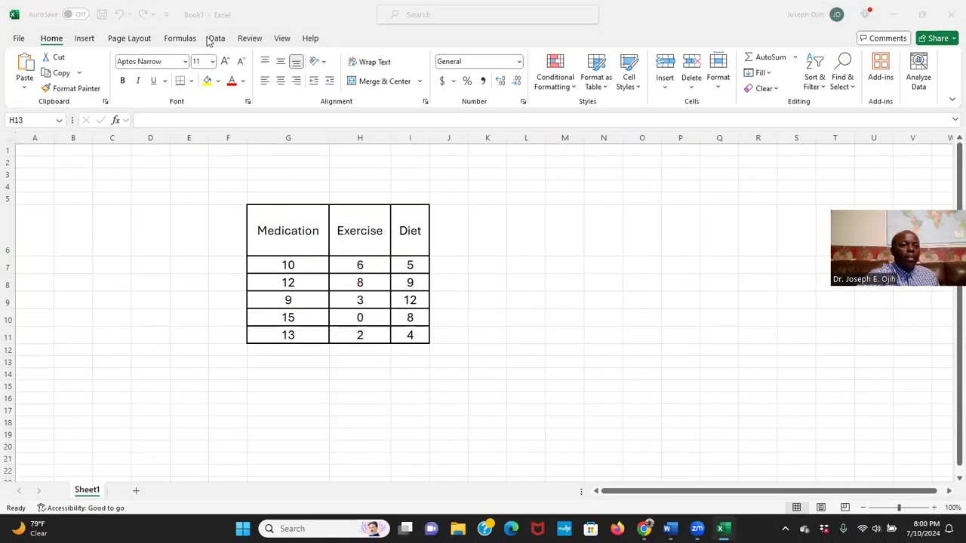
pyautogui.click(213, 39)
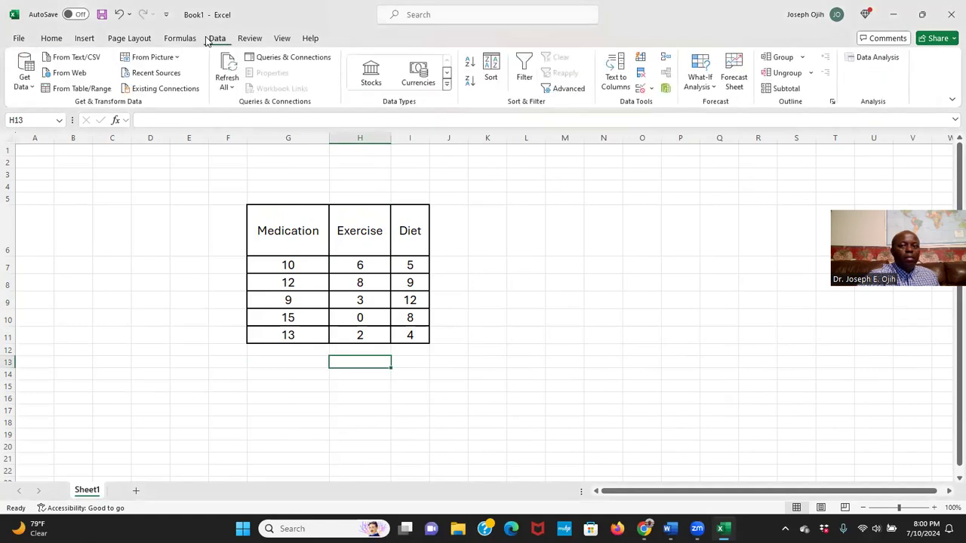
pyautogui.click(877, 58)
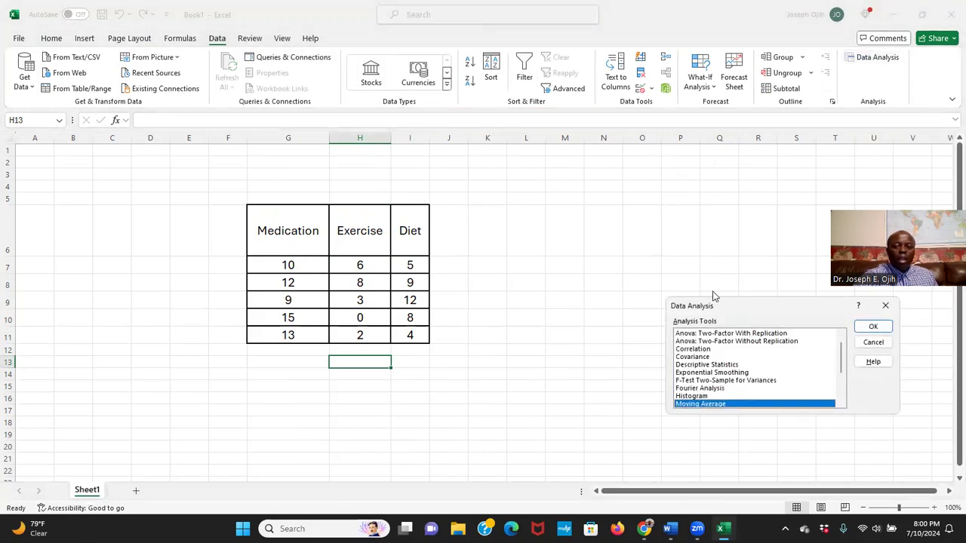
pyautogui.moveTo(725, 305); pyautogui.dragTo(604, 201)
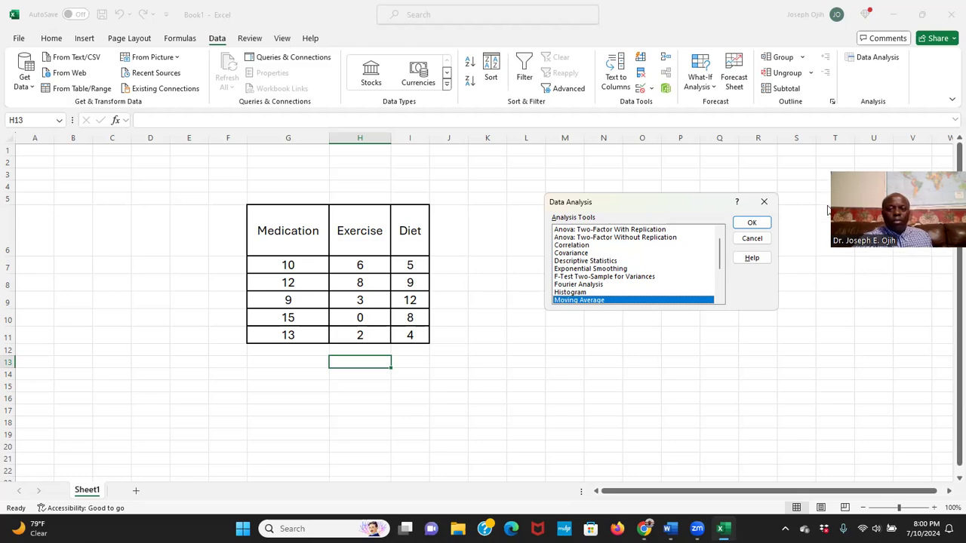
pyautogui.scroll(1, 717, 259)
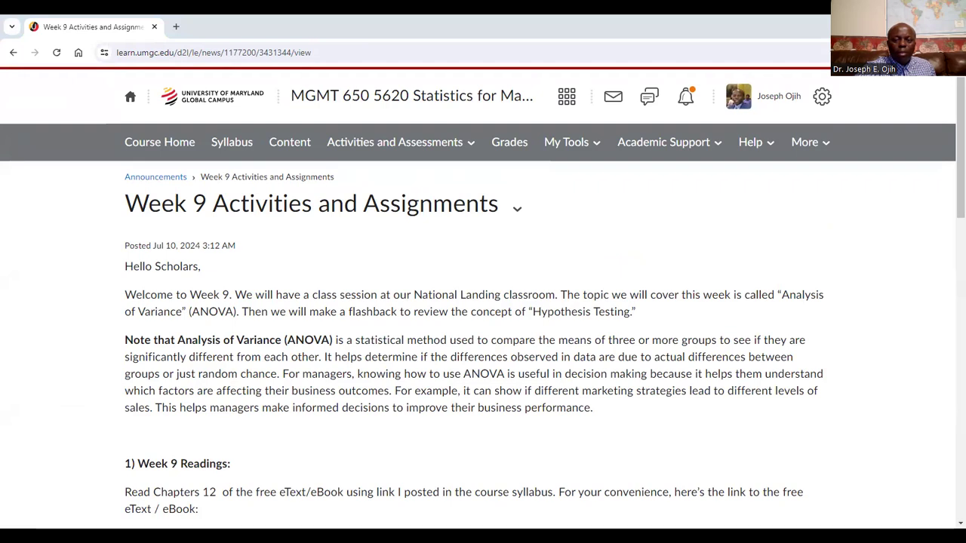
# Step: Switch to the Word lecture note and review the one-way ANOVA section, the blood pressure question and its worked solution
pyautogui.hotkey('alt', 'Tab')
pyautogui.scroll(12, 502, 284)
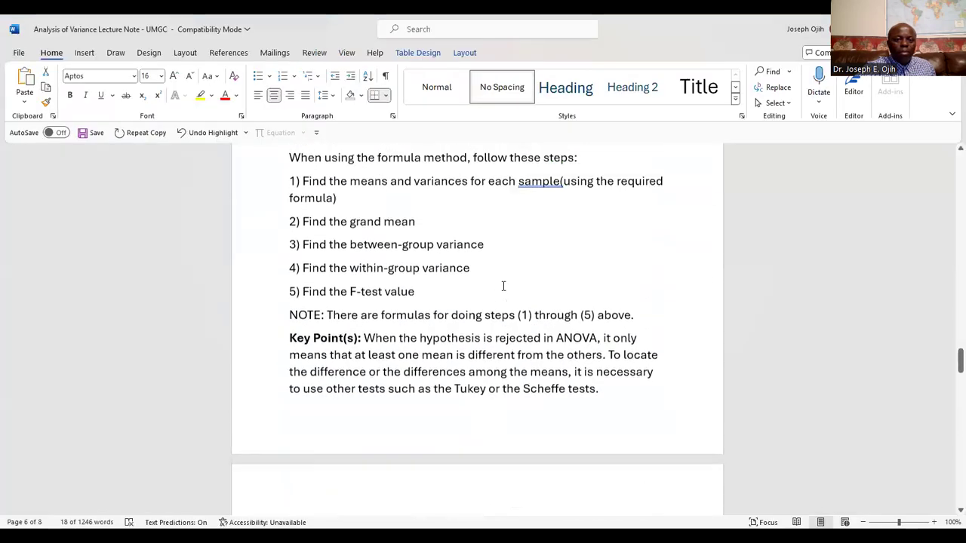
pyautogui.scroll(5, 498, 285)
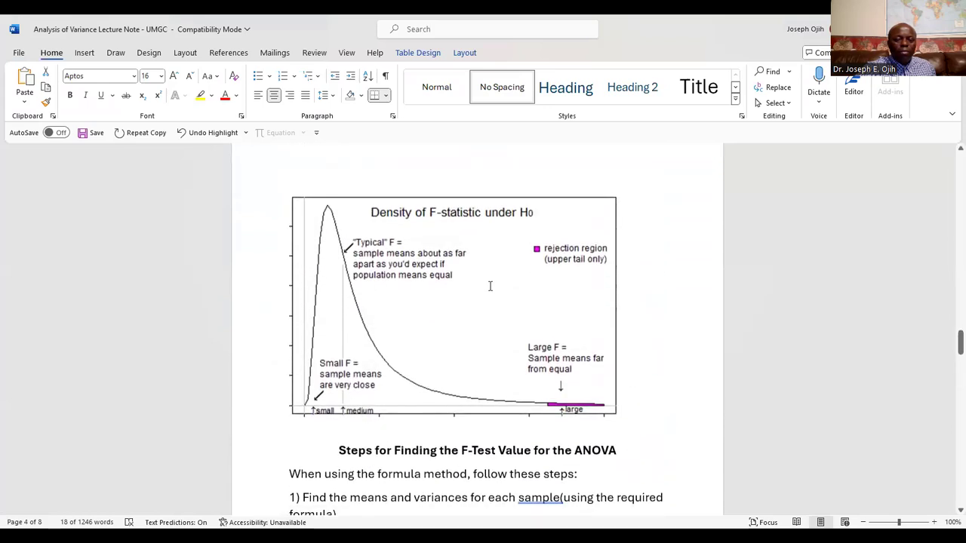
pyautogui.scroll(10, 487, 282)
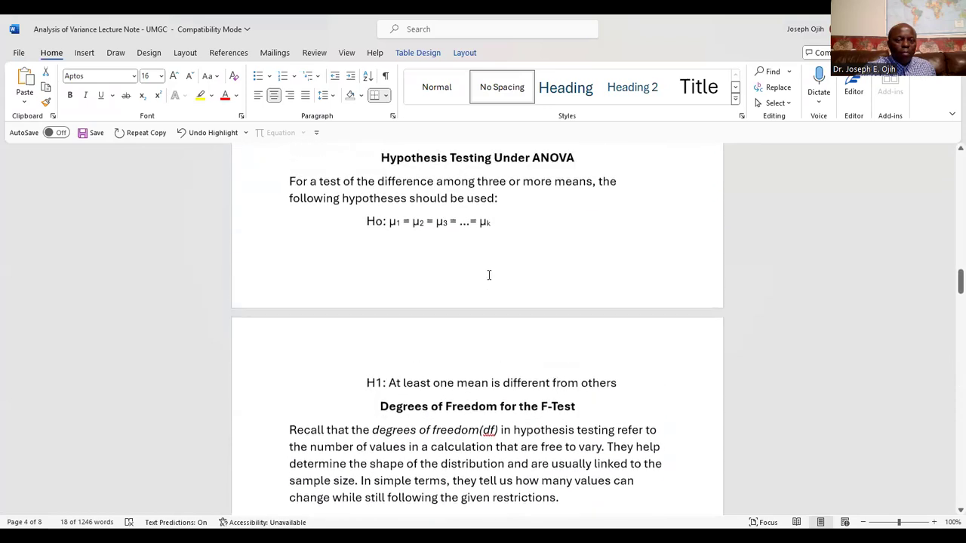
pyautogui.scroll(7, 488, 274)
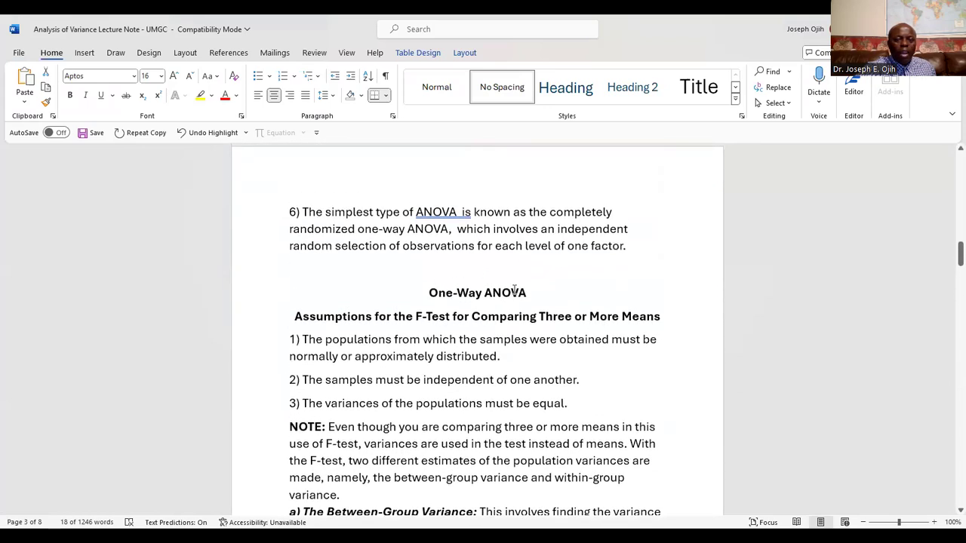
pyautogui.scroll(-10, 493, 305)
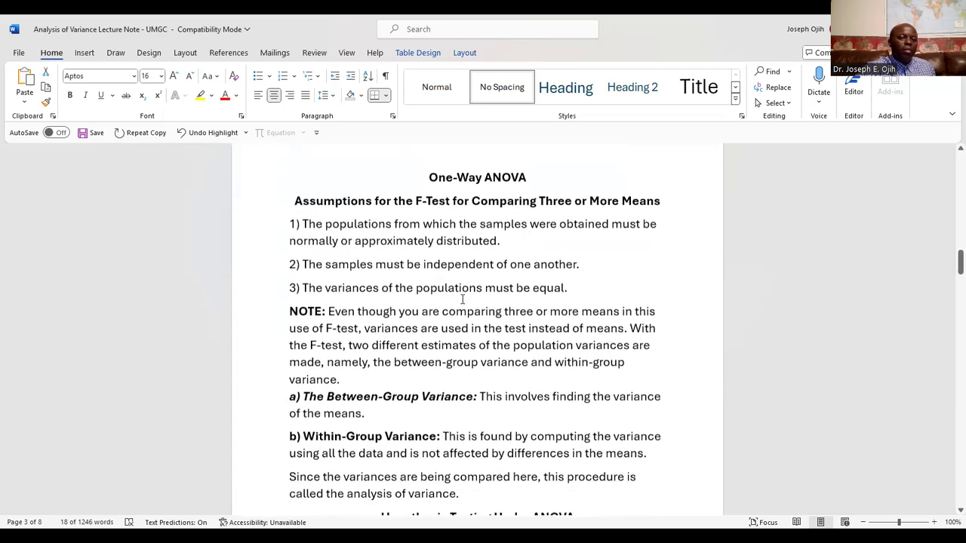
pyautogui.scroll(-15, 453, 347)
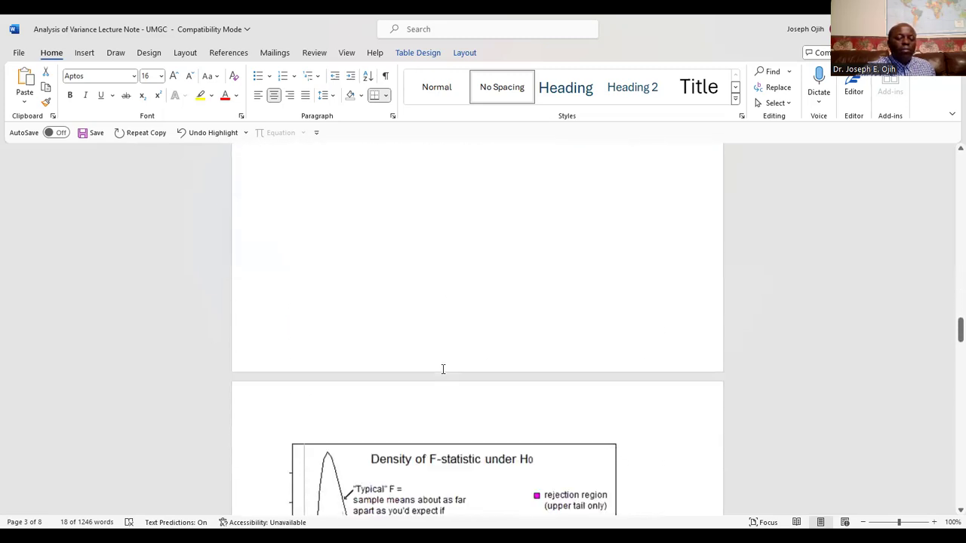
pyautogui.scroll(-15, 437, 371)
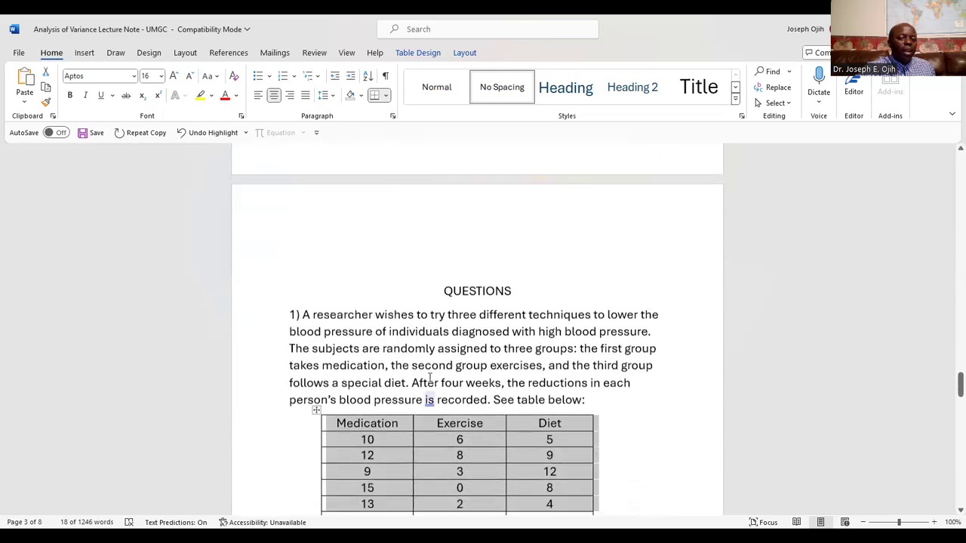
pyautogui.scroll(-5, 426, 366)
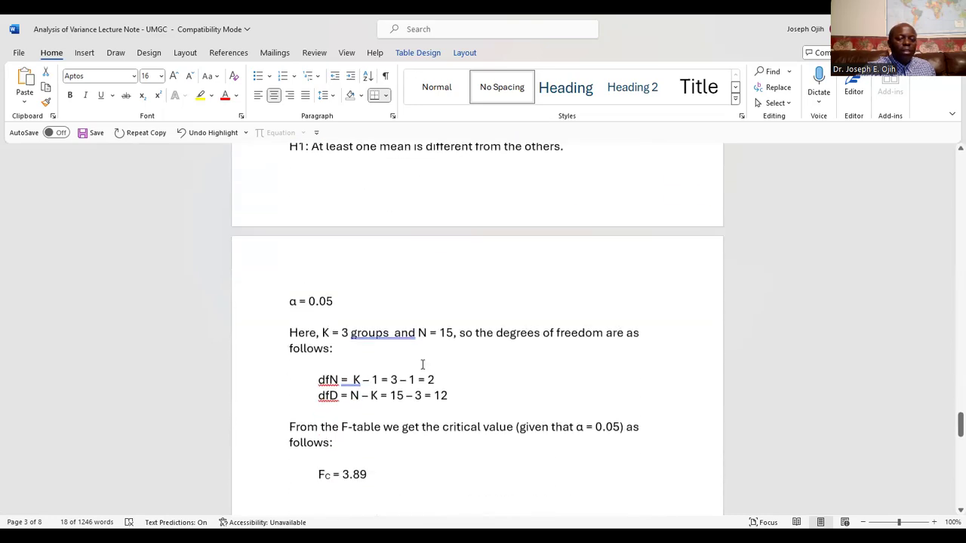
pyautogui.click(432, 450)
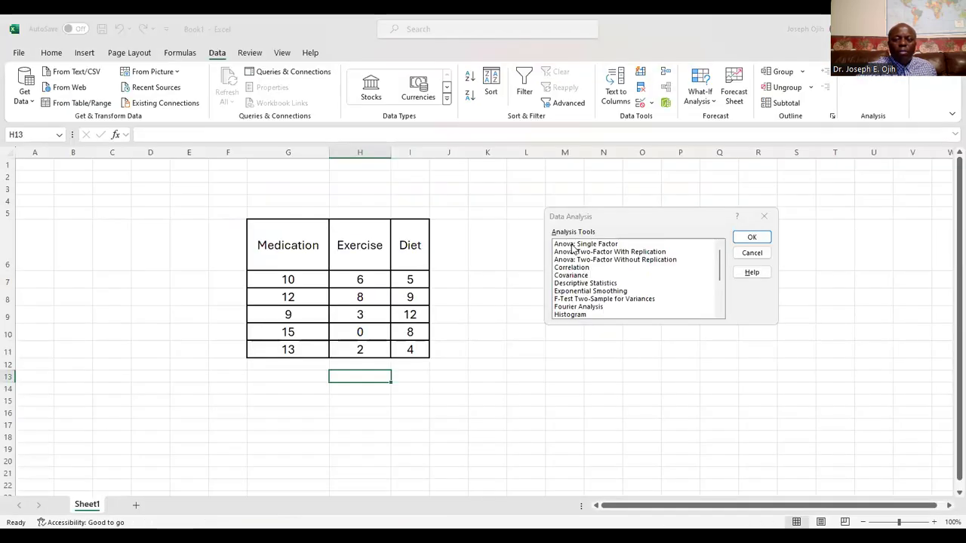
# Step: Set up an Anova: Single Factor analysis in Excel with input range G6:I11 and labels in the first row
pyautogui.click(572, 245)
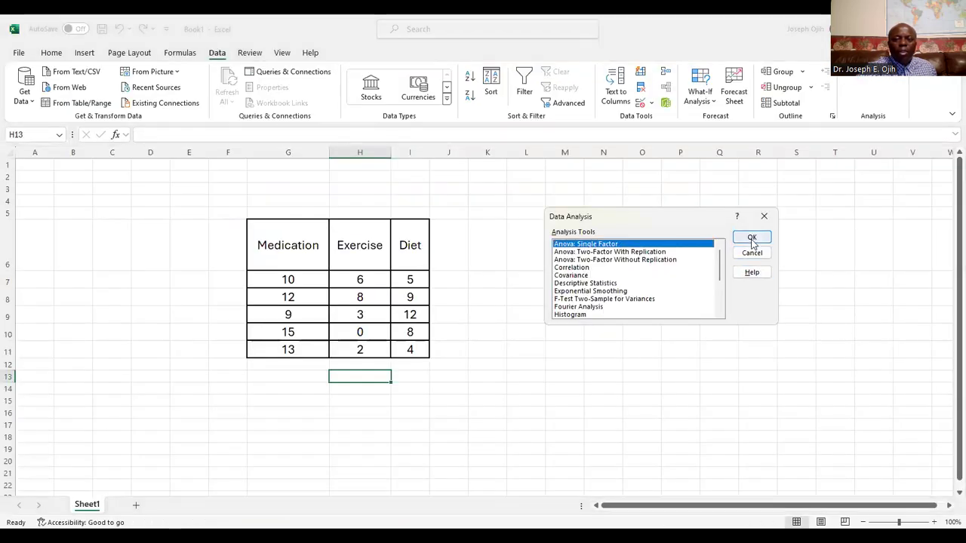
pyautogui.click(738, 240)
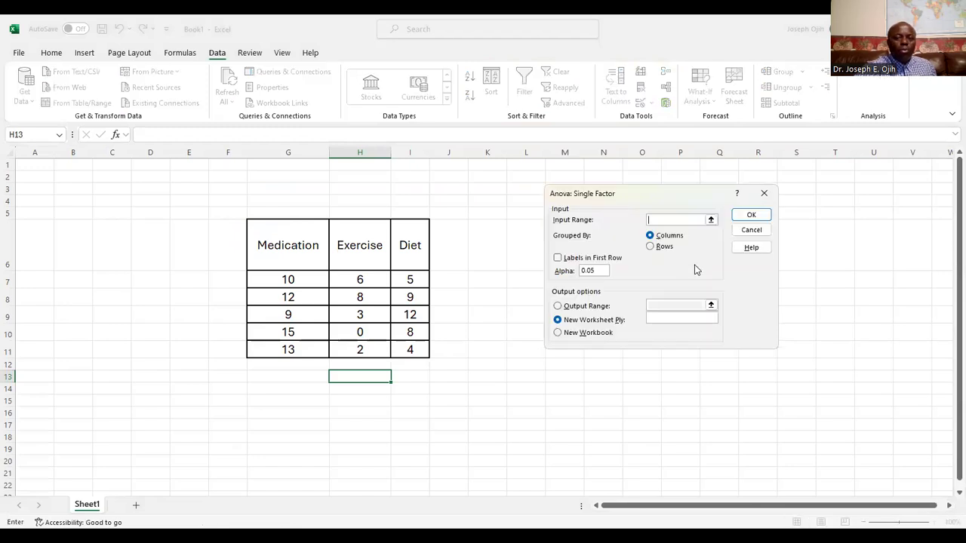
pyautogui.click(711, 221)
pyautogui.click(279, 250)
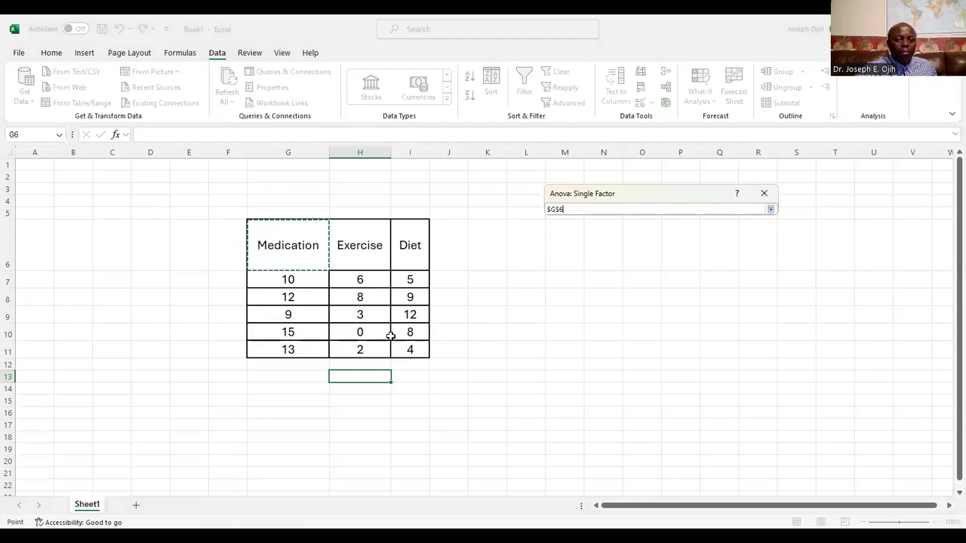
pyautogui.keyDown('shift'); pyautogui.click(410, 350); pyautogui.keyUp('shift')
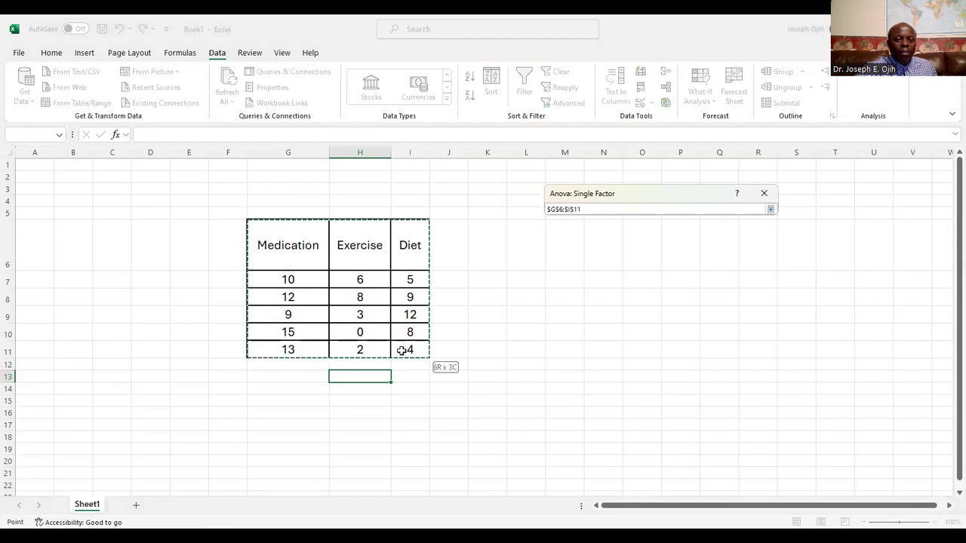
pyautogui.click(770, 210)
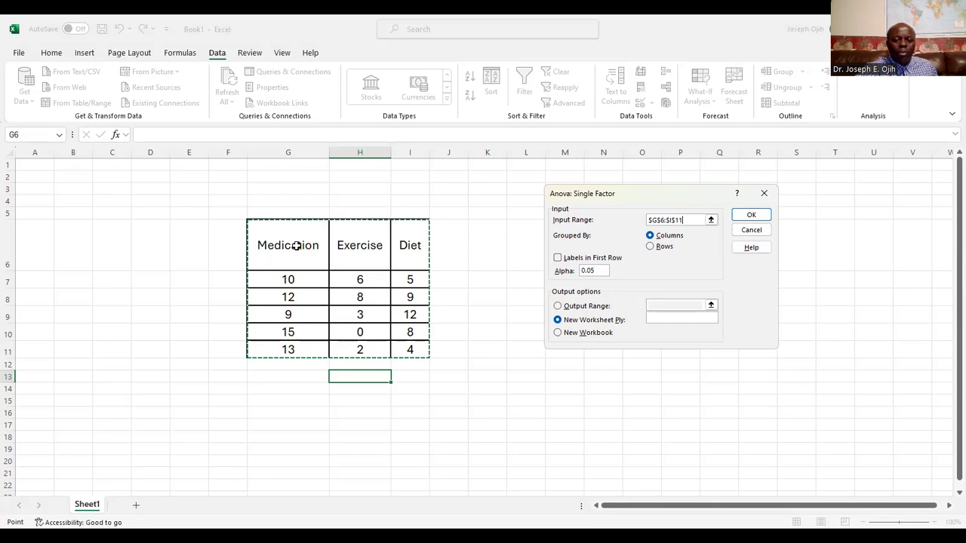
pyautogui.click(558, 259)
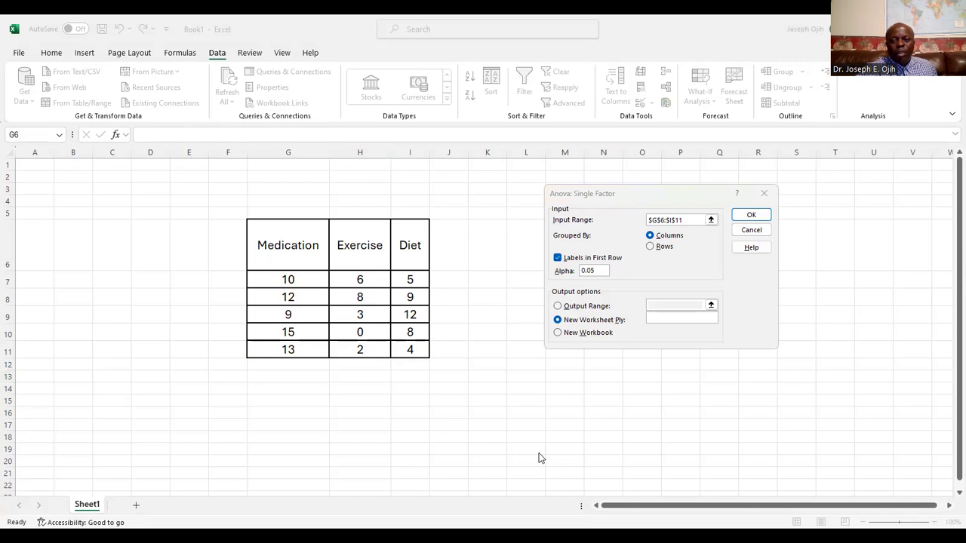
# Step: Check the significance level in the lecture note, set the ANOVA output range to G19 and run the analysis
pyautogui.hotkey('alt', 'Tab')
pyautogui.scroll(5, 372, 228)
pyautogui.scroll(1, 373, 228)
pyautogui.scroll(-4, 358, 282)
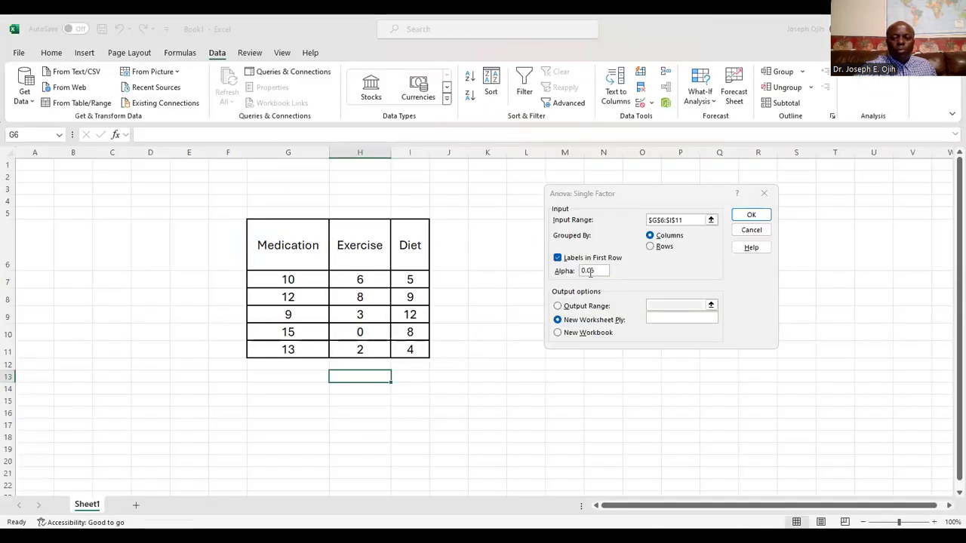
pyautogui.click(558, 307)
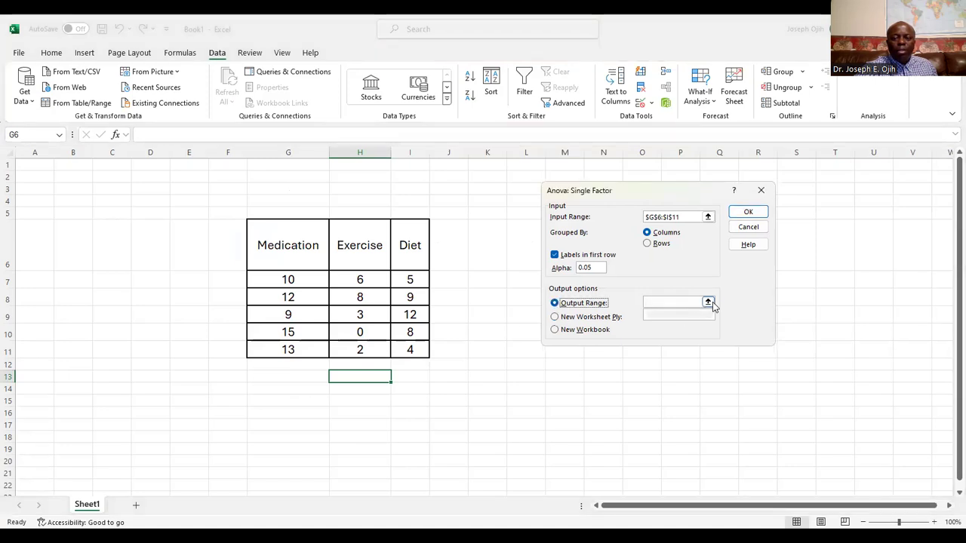
pyautogui.click(711, 305)
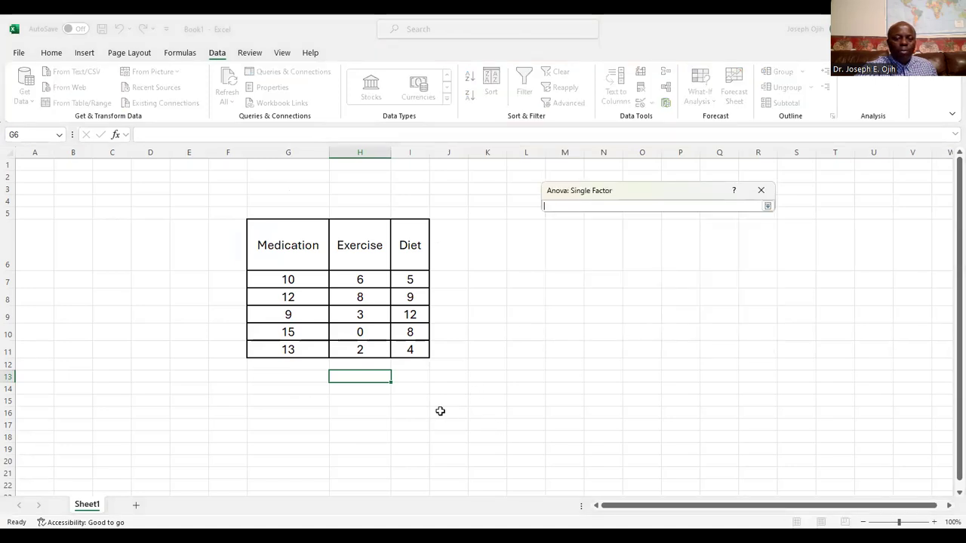
pyautogui.scroll(-2, 440, 407)
pyautogui.click(315, 372)
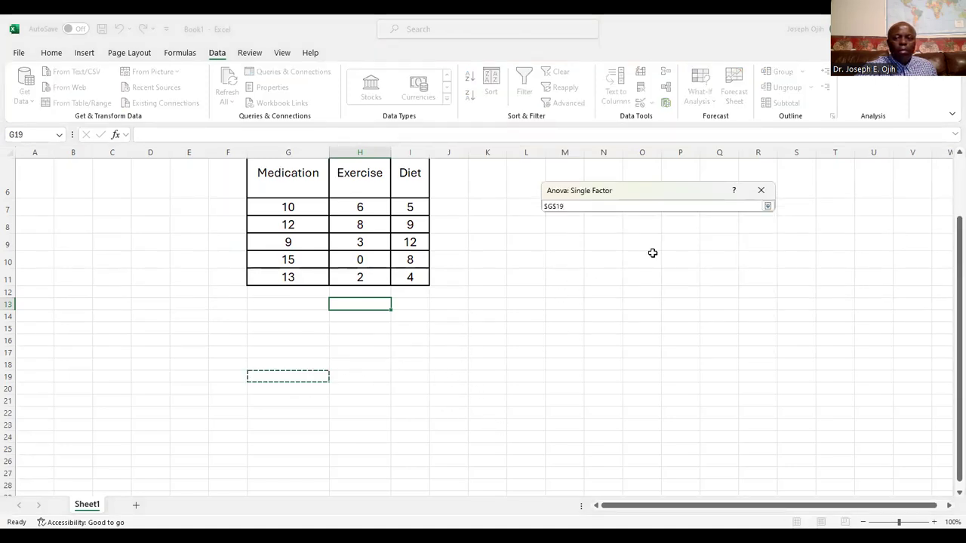
pyautogui.click(767, 206)
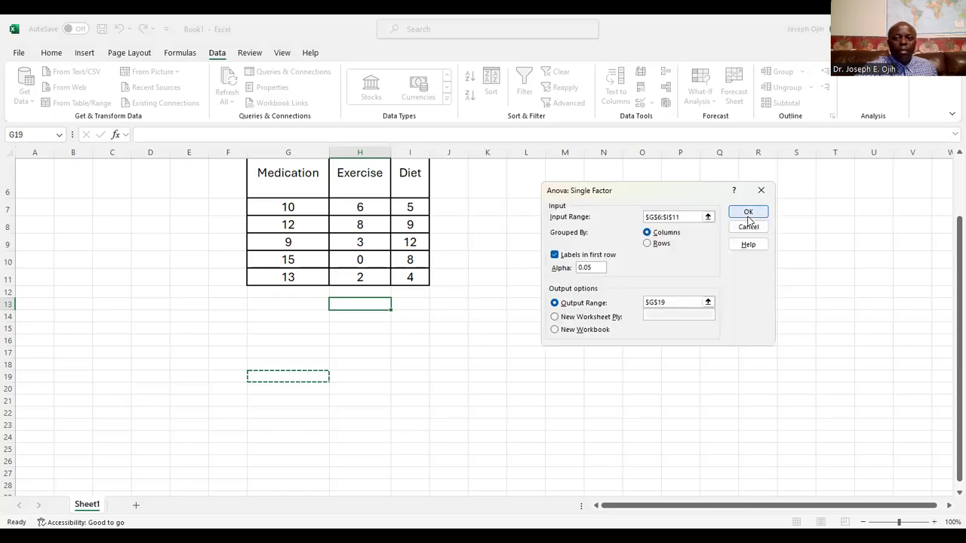
pyautogui.click(746, 214)
pyautogui.scroll(-3, 626, 223)
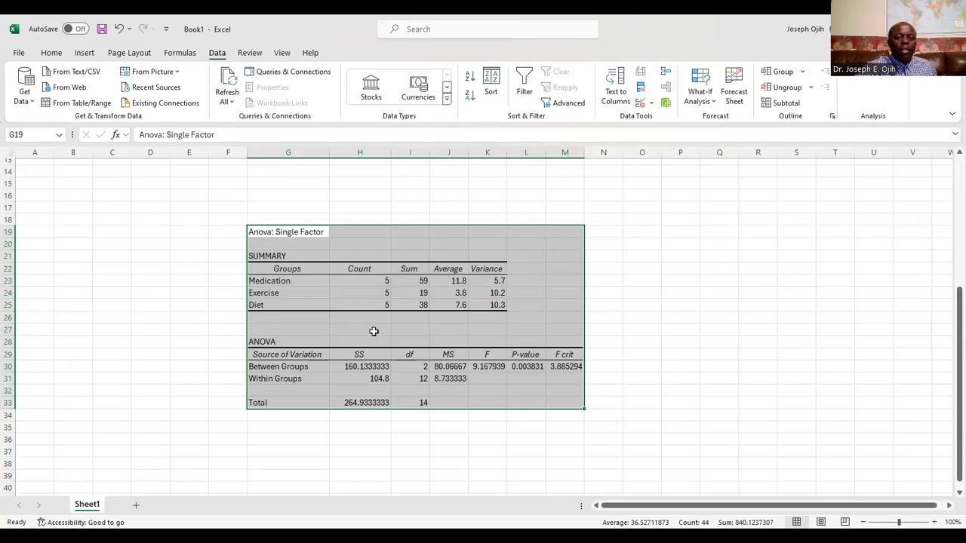
# Step: Copy the full ANOVA output in G19:M33 and switch to the Word lecture note
pyautogui.click(252, 232)
pyautogui.moveTo(260, 235); pyautogui.dragTo(563, 404)
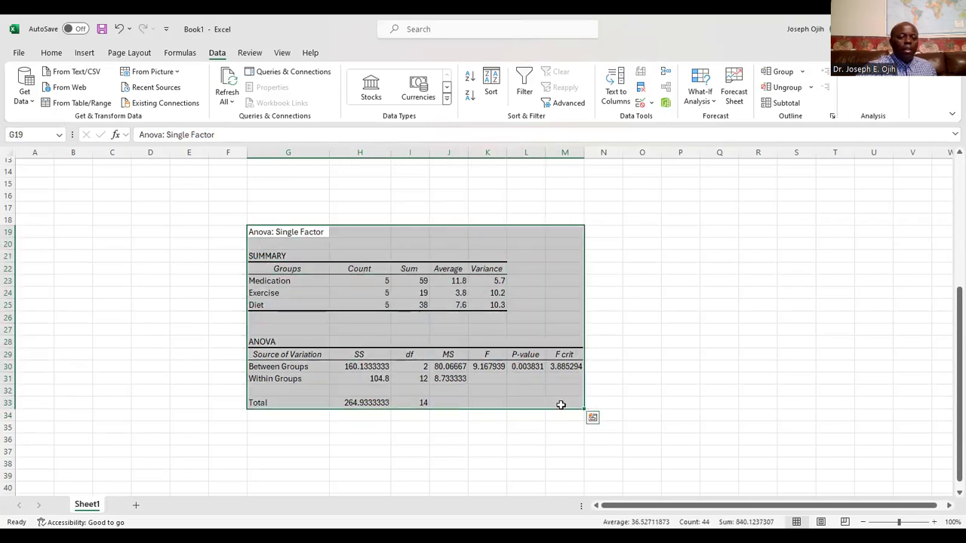
pyautogui.hotkey('ctrl', 'c')
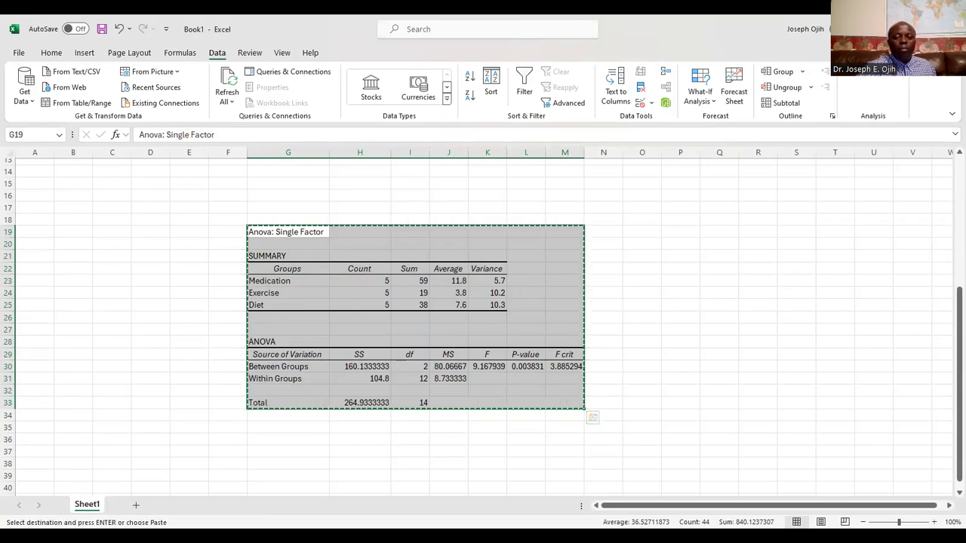
pyautogui.hotkey('alt', 'Tab')
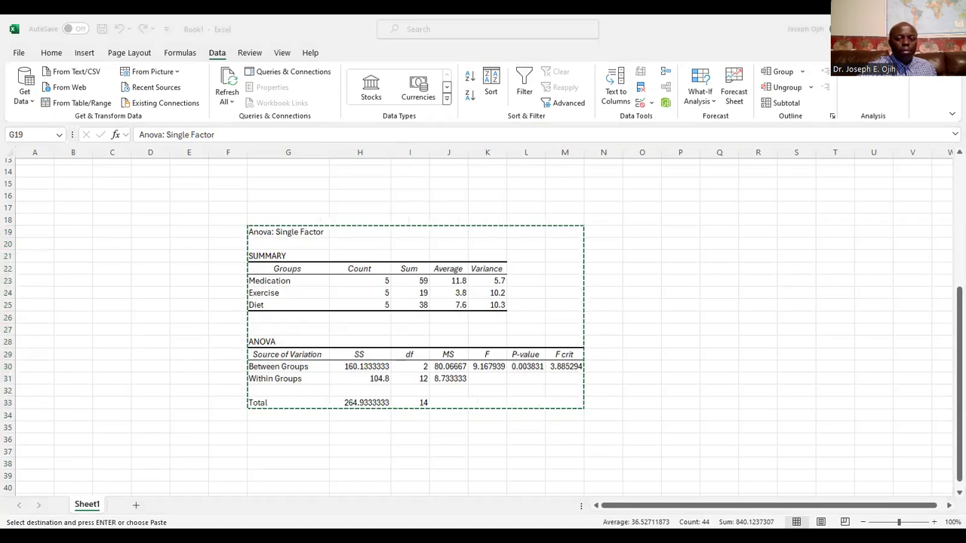
pyautogui.hotkey('alt', 'Tab')
# Step: Adjust the blank lines below the critical value line and paste the copied ANOVA output above the ANOVA Summary Table
pyautogui.scroll(-3, 452, 363)
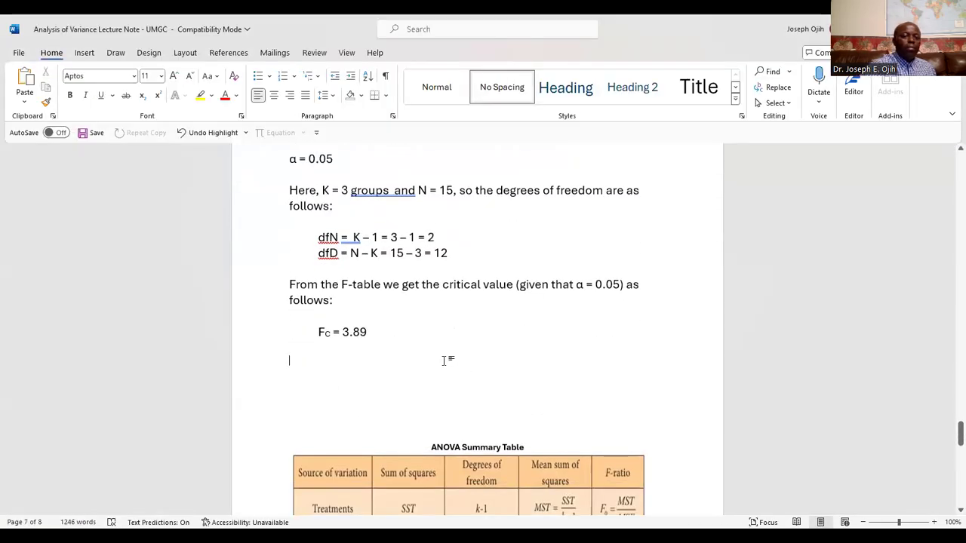
pyautogui.press('Delete')
pyautogui.press('Delete')
pyautogui.press('Delete')
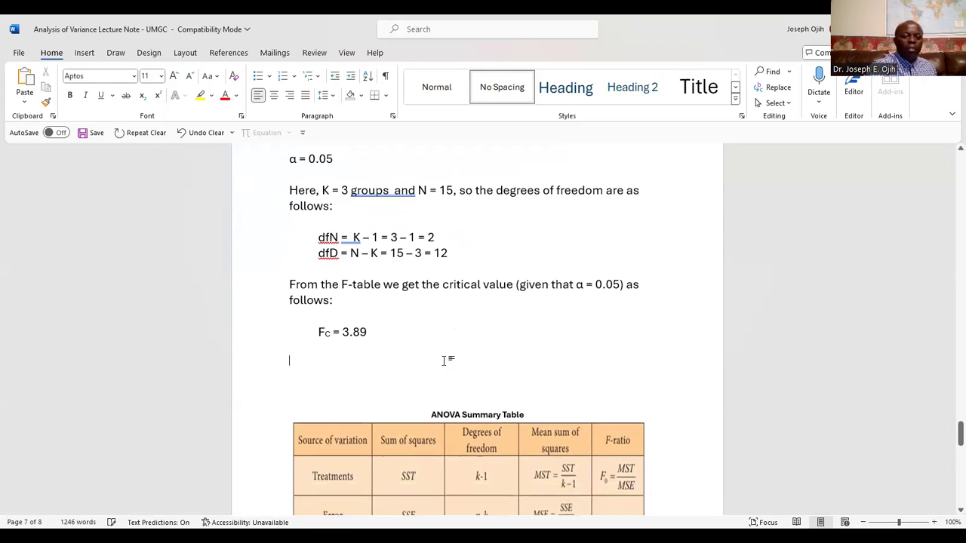
pyautogui.press('Return')
pyautogui.press('Return')
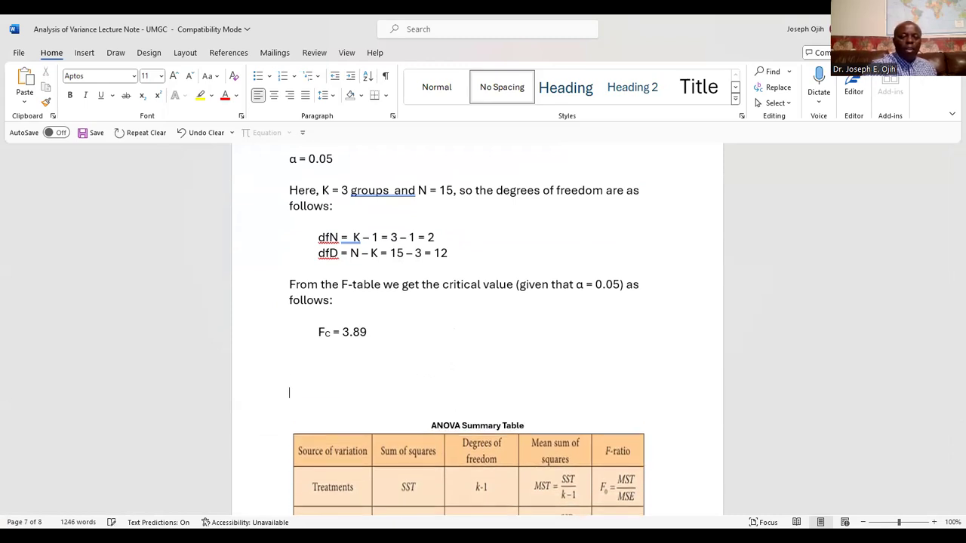
pyautogui.hotkey('ctrl', 'v')
pyautogui.click(429, 334)
# Step: Enlarge the text of the whole pasted ANOVA output in the lecture note to 16 points
pyautogui.scroll(-3, 427, 313)
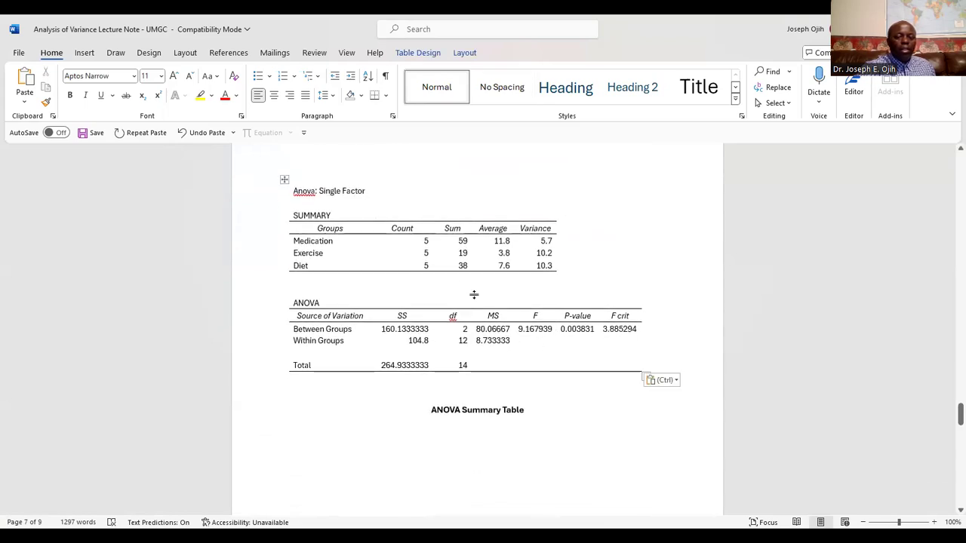
pyautogui.scroll(8, 375, 238)
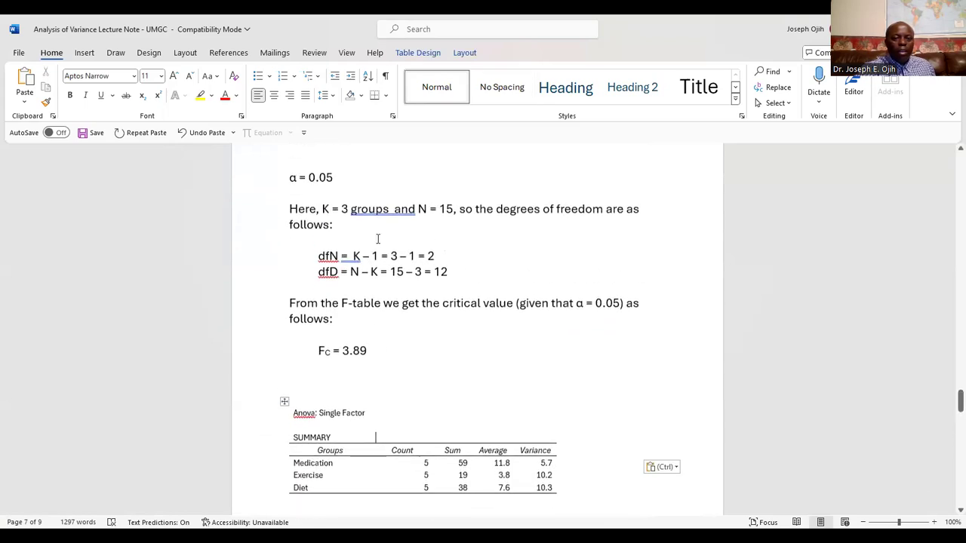
pyautogui.scroll(8, 375, 238)
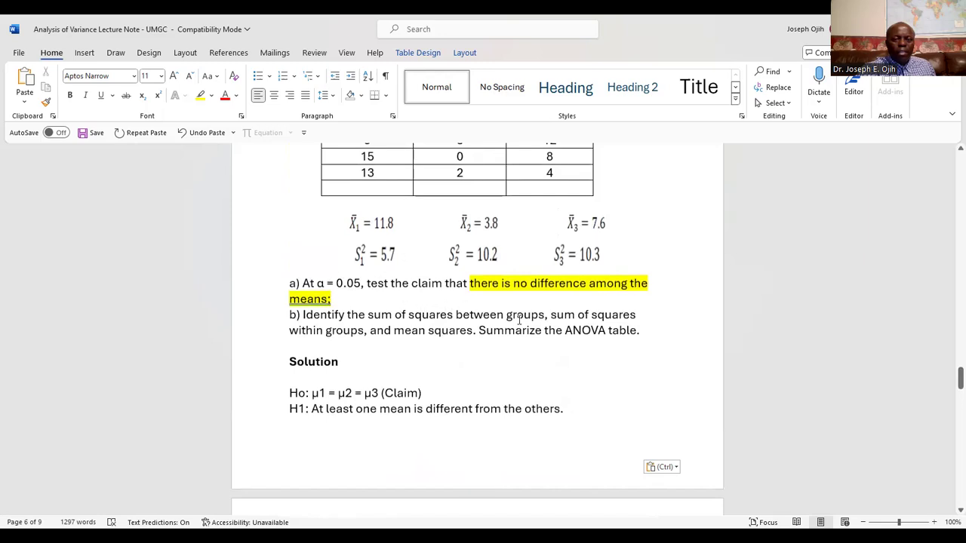
pyautogui.scroll(-10, 520, 317)
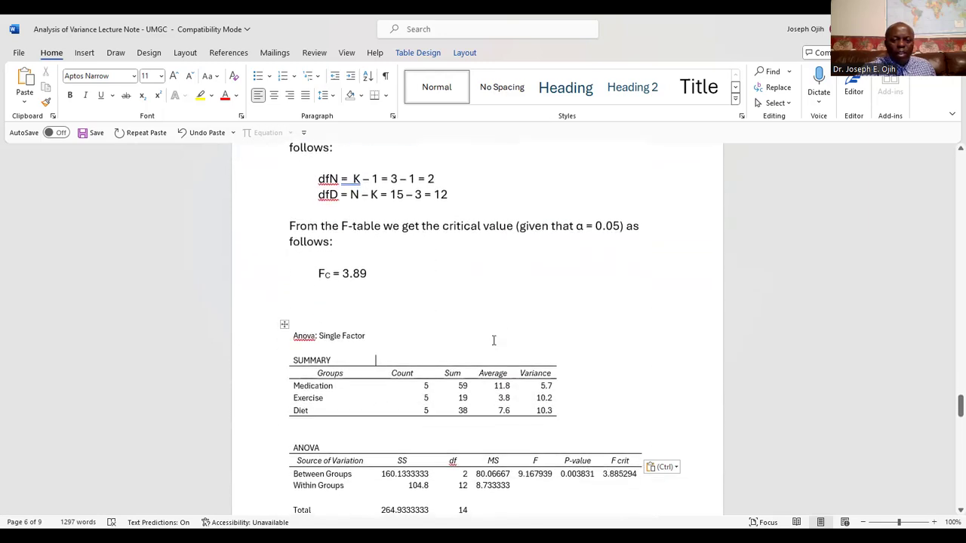
pyautogui.scroll(-2, 498, 344)
pyautogui.scroll(-2, 572, 396)
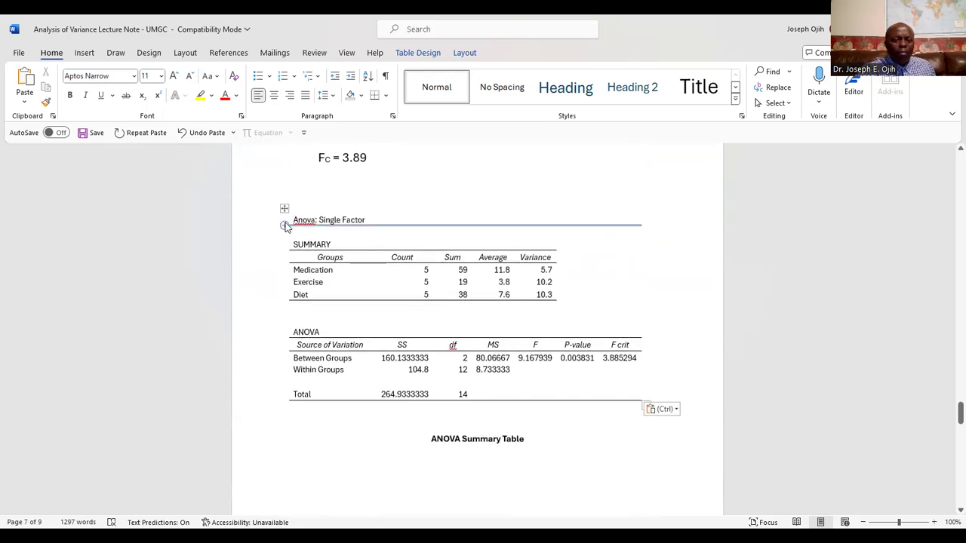
pyautogui.moveTo(292, 212); pyautogui.dragTo(571, 399)
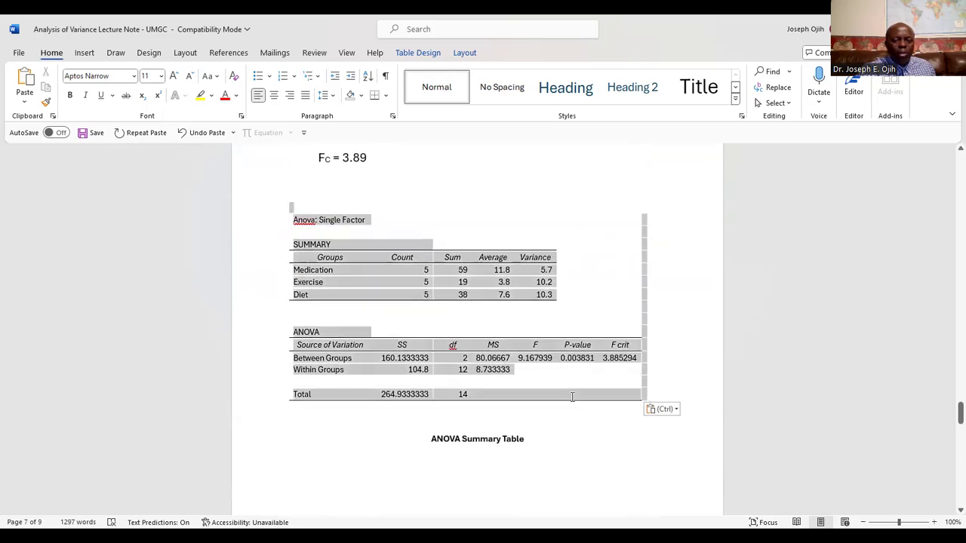
pyautogui.click(161, 77)
pyautogui.click(155, 169)
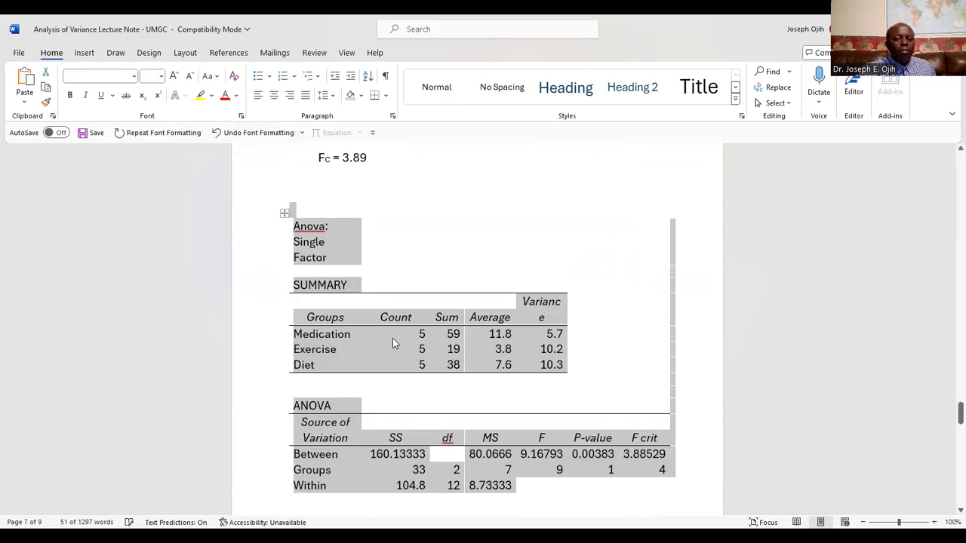
# Step: Reduce the font size of the entire pasted ANOVA output to 14 points
pyautogui.scroll(-3, 420, 347)
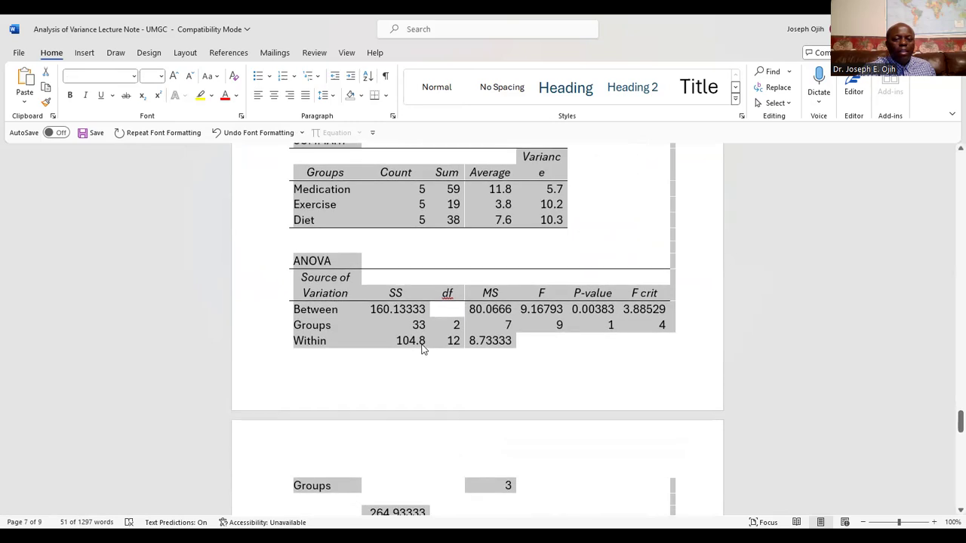
pyautogui.scroll(-1, 416, 346)
pyautogui.scroll(-1, 409, 344)
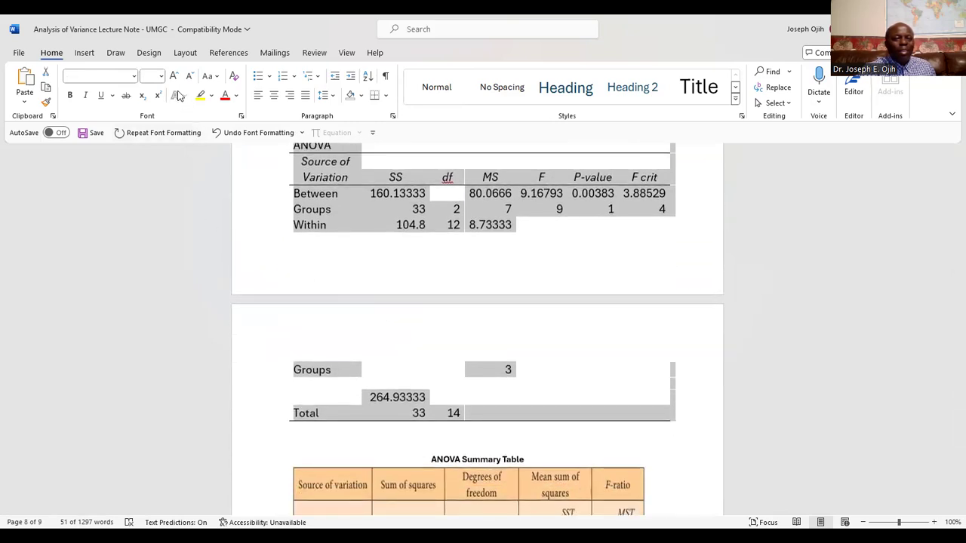
pyautogui.click(161, 75)
pyautogui.click(151, 156)
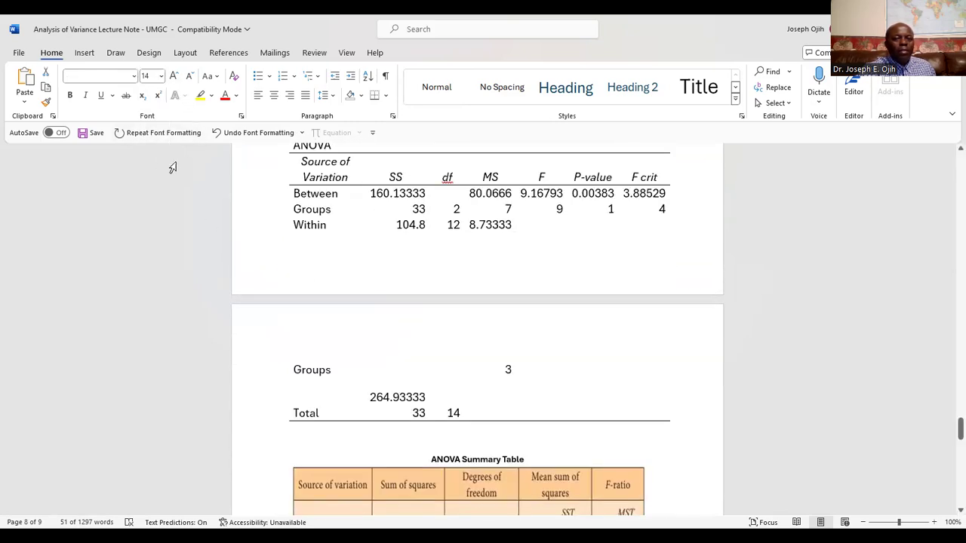
pyautogui.click(424, 244)
# Step: Compare the pasted SUMMARY and ANOVA tables with the critical value line and parts a and b of the question
pyautogui.scroll(4, 424, 257)
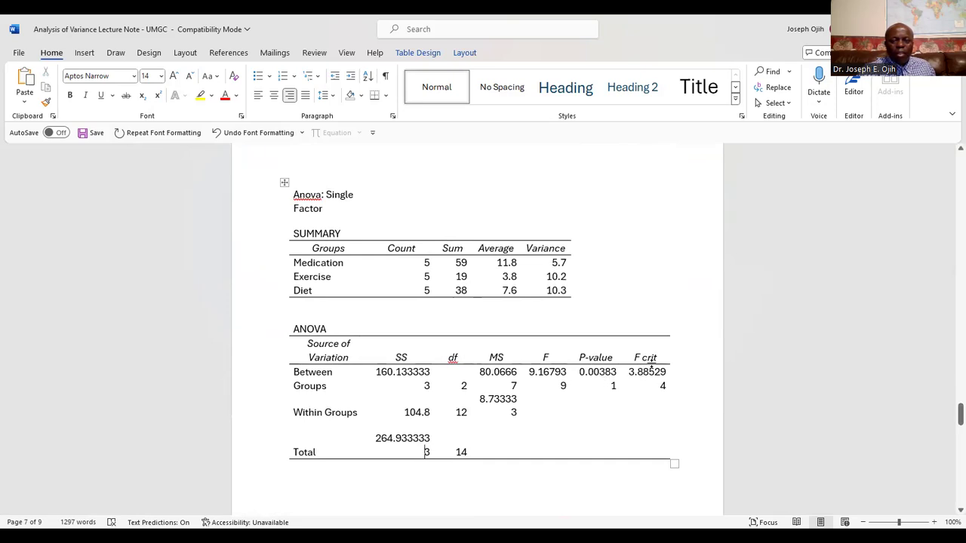
pyautogui.scroll(3, 516, 311)
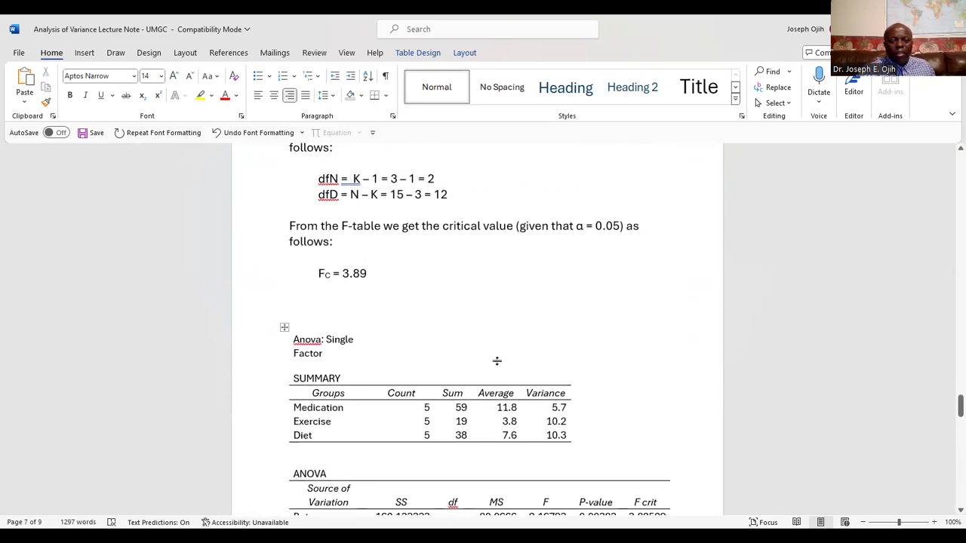
pyautogui.scroll(-2, 655, 444)
pyautogui.scroll(-5, 647, 436)
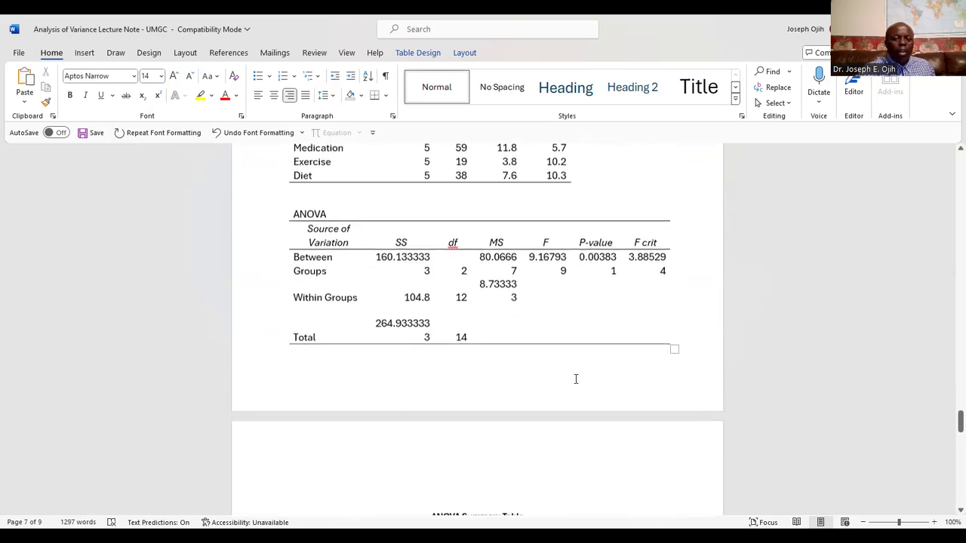
pyautogui.scroll(5, 464, 389)
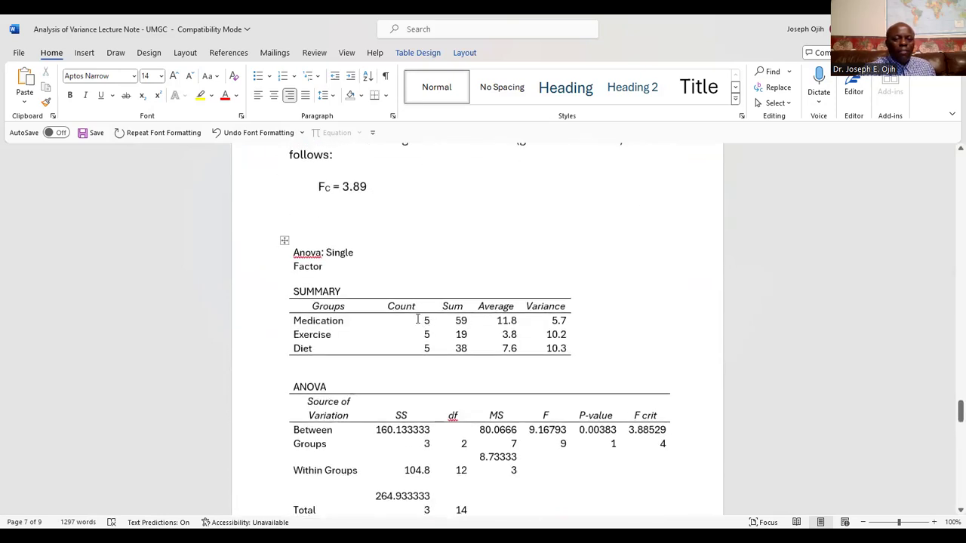
pyautogui.scroll(-1, 415, 332)
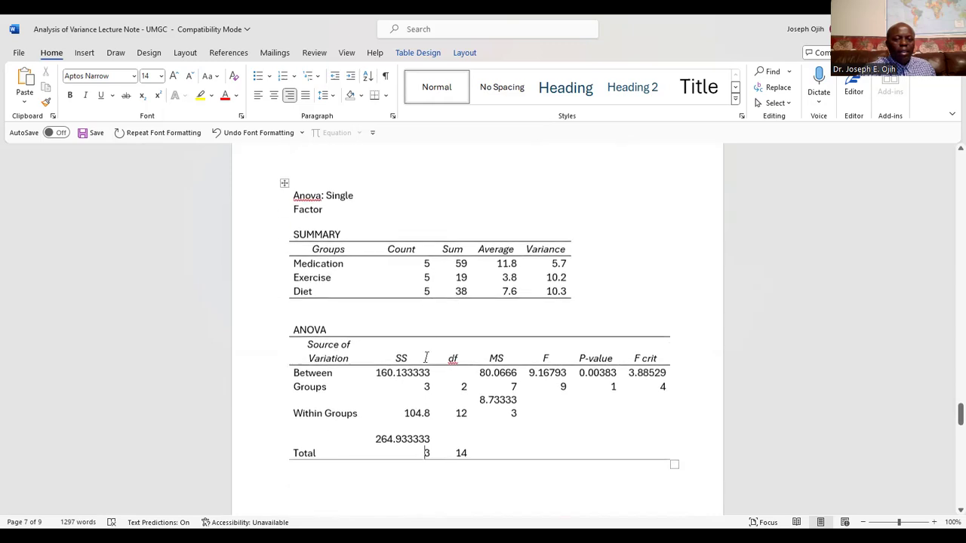
pyautogui.scroll(1, 351, 269)
pyautogui.scroll(8, 350, 269)
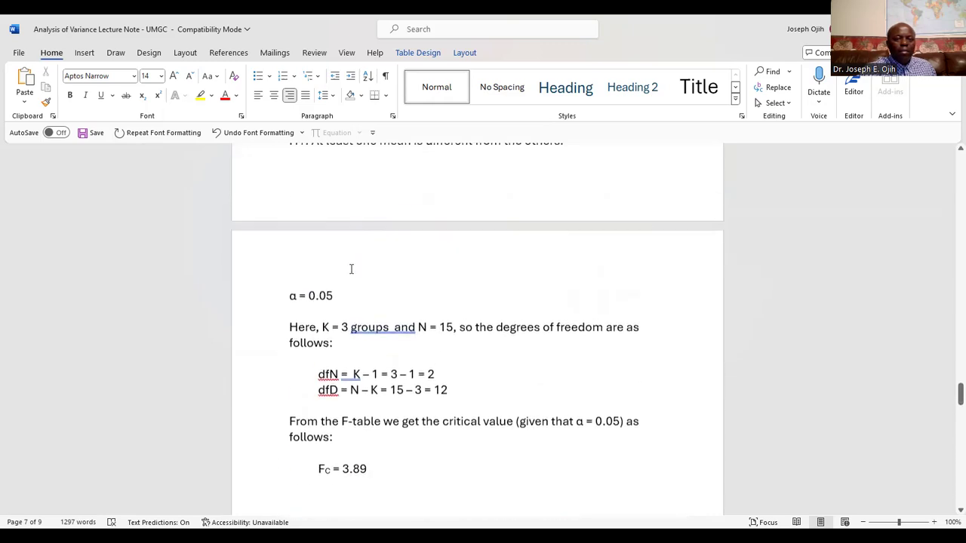
pyautogui.scroll(2, 351, 271)
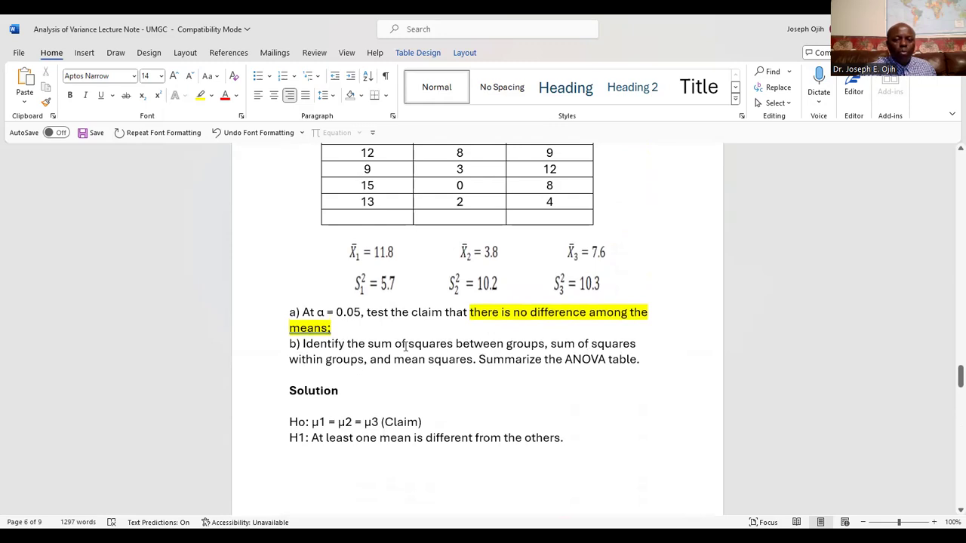
pyautogui.scroll(-8, 405, 345)
pyautogui.scroll(-5, 357, 336)
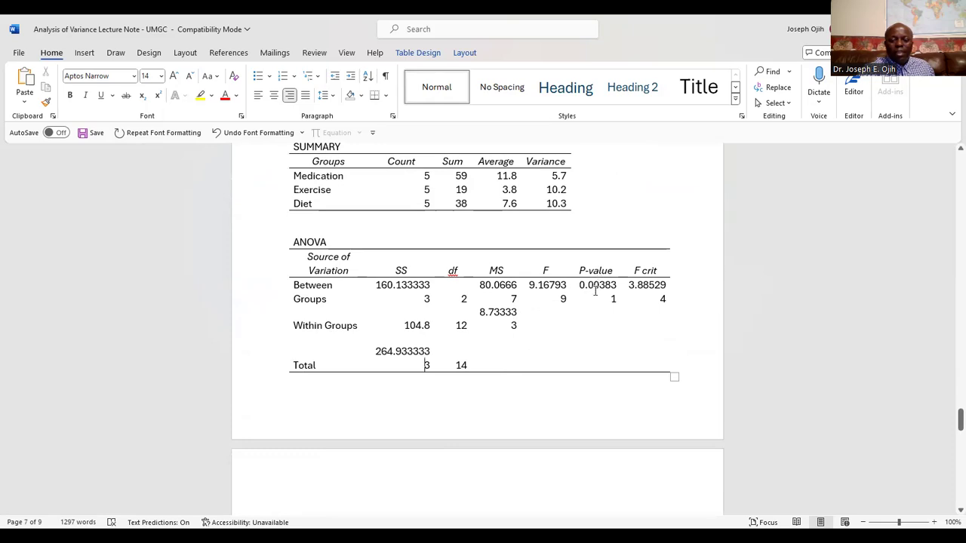
pyautogui.scroll(-4, 569, 337)
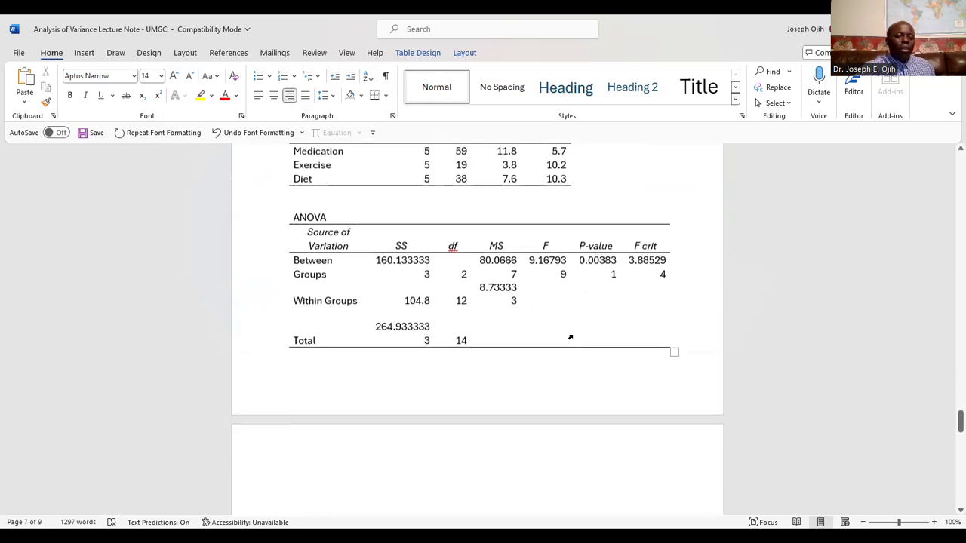
# Step: Add the line "Decision" above the ANOVA Summary Table, followed by several blank lines
pyautogui.click(493, 338)
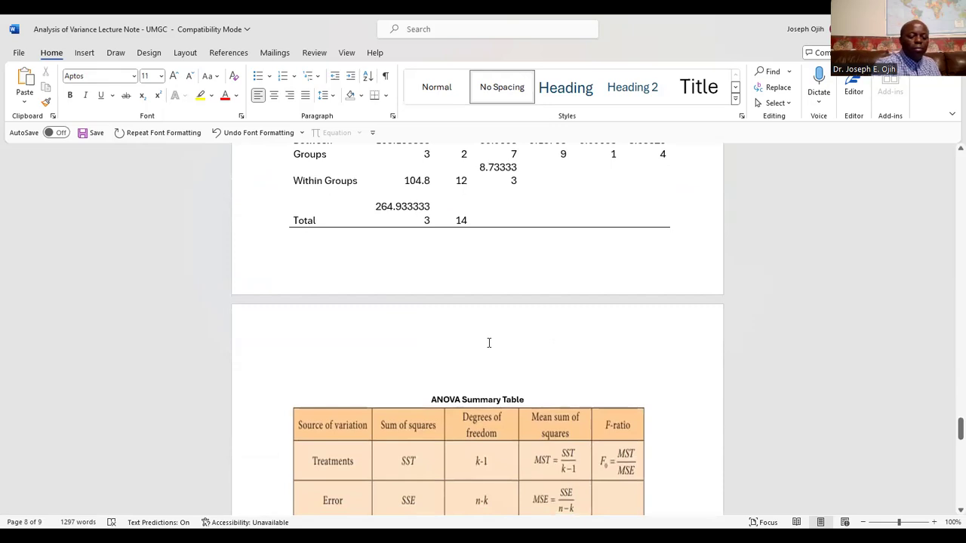
pyautogui.write('D')
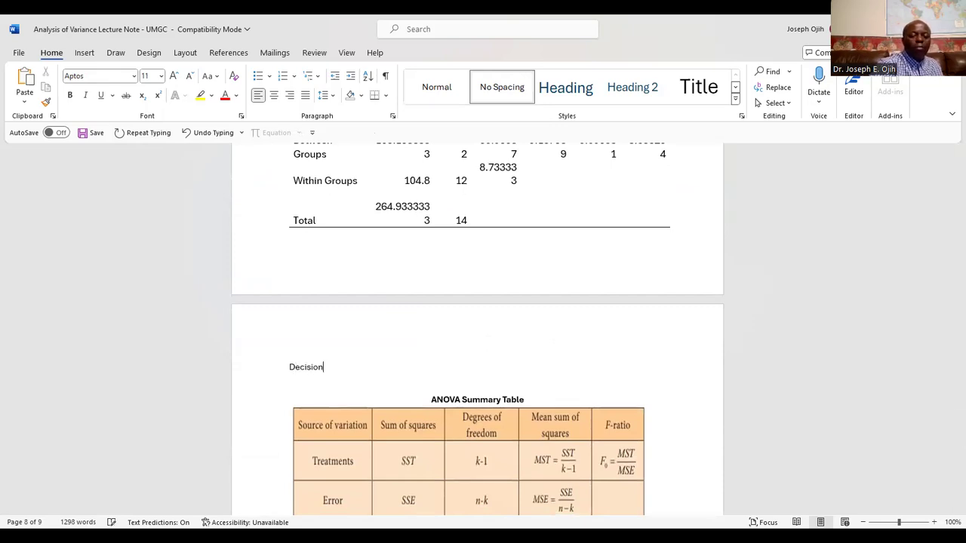
pyautogui.write('ecision')
pyautogui.press('Return')
pyautogui.press('Return')
pyautogui.press('Return')
pyautogui.press('Return')
pyautogui.press('Return')
pyautogui.press('Return')
pyautogui.press('Return')
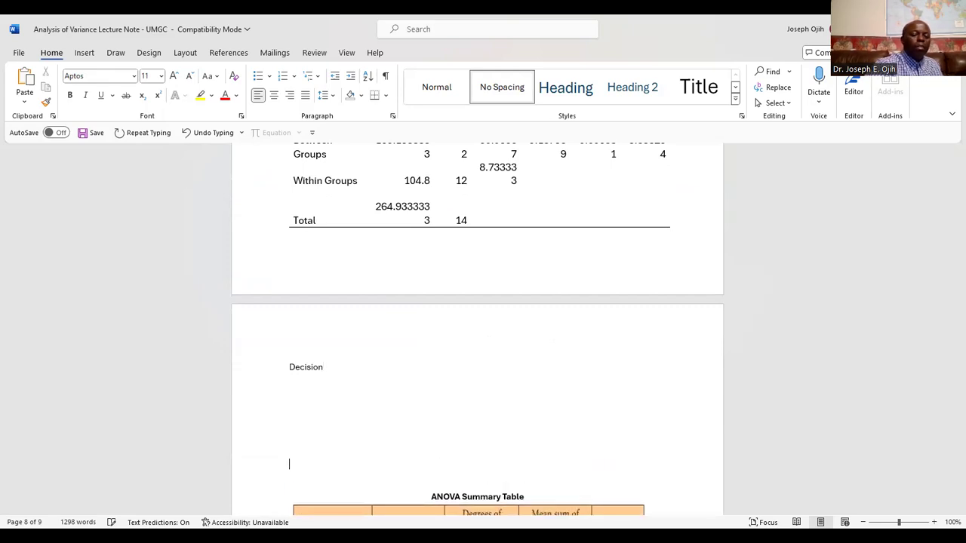
# Step: Set the font size of the "Decision" line and the blank line below it to 16 points
pyautogui.moveTo(289, 363); pyautogui.dragTo(325, 377)
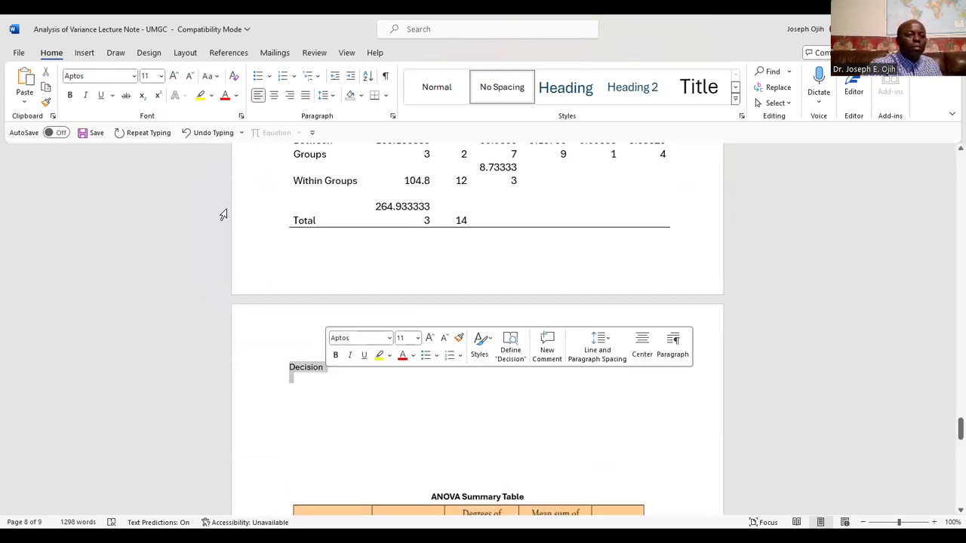
pyautogui.click(161, 76)
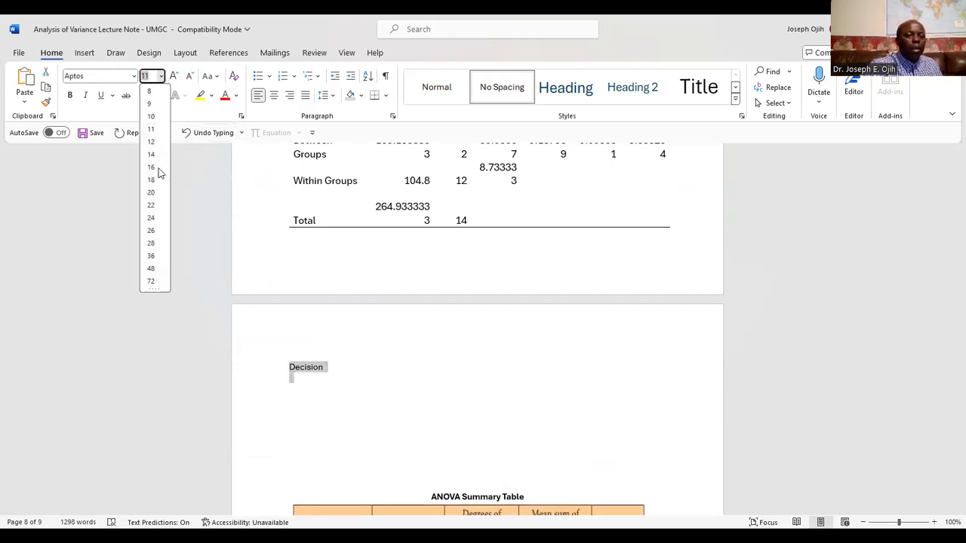
pyautogui.click(158, 169)
pyautogui.click(316, 389)
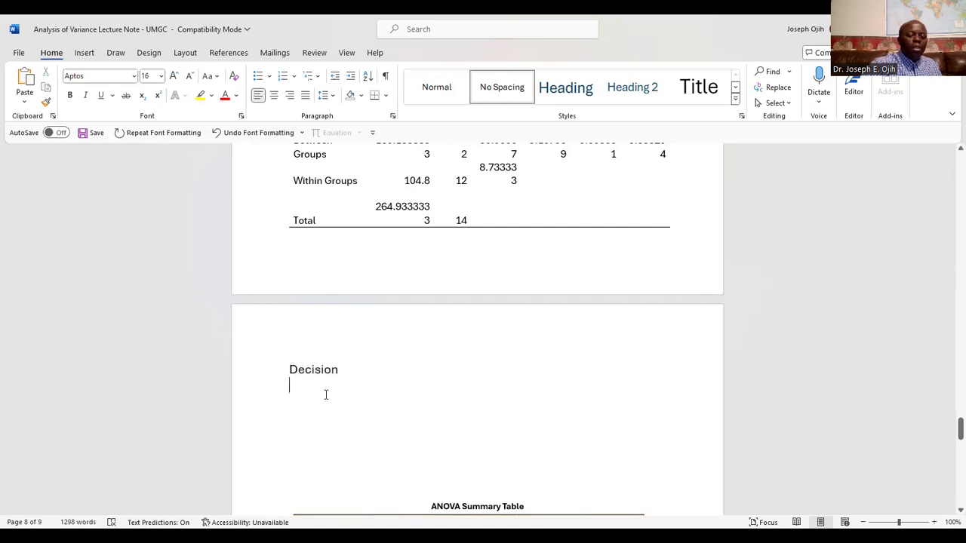
# Step: Start the line "Critical Value =" directly below "Decision"
pyautogui.write('C')
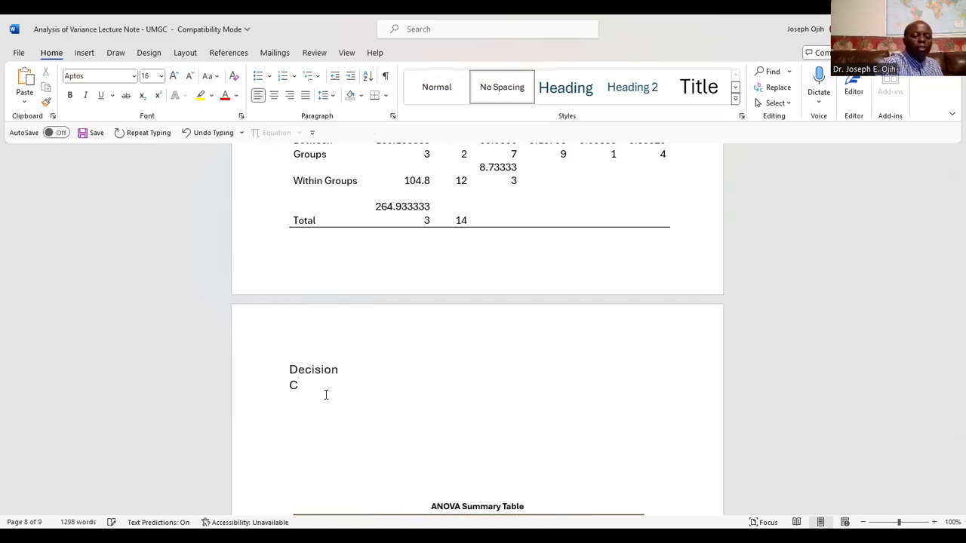
pyautogui.write('riticas')
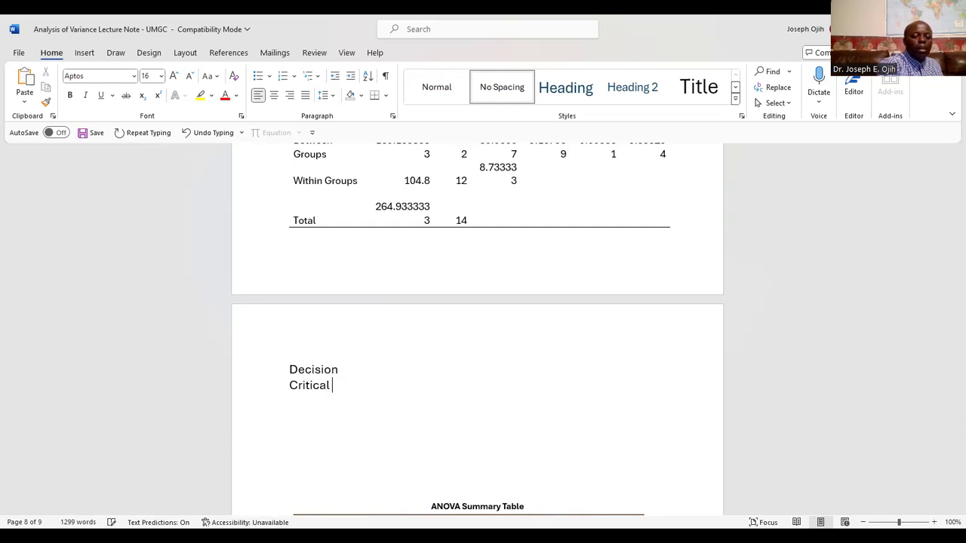
pyautogui.write(' Value =')
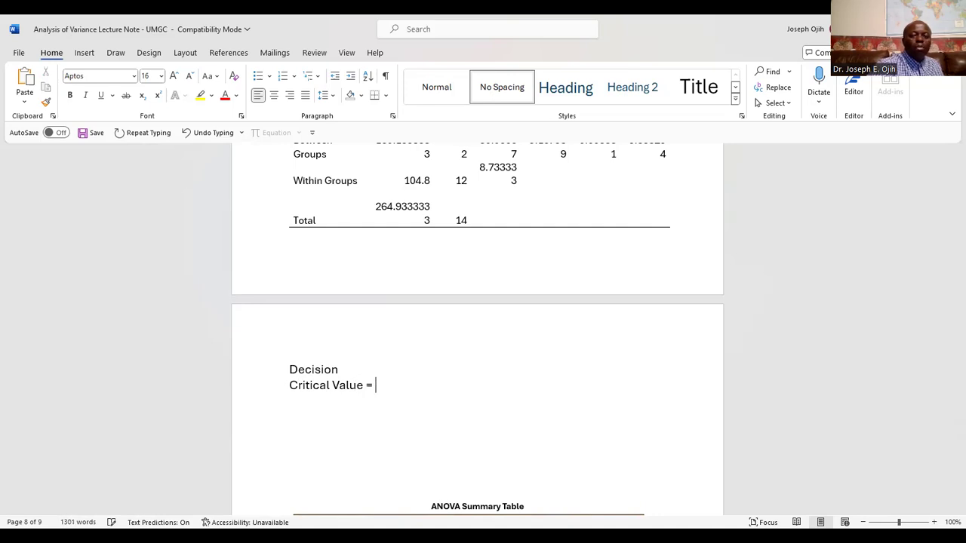
# Step: Delete the pasted Anova: Single Factor output from above the "Decision" line
pyautogui.scroll(5, 341, 347)
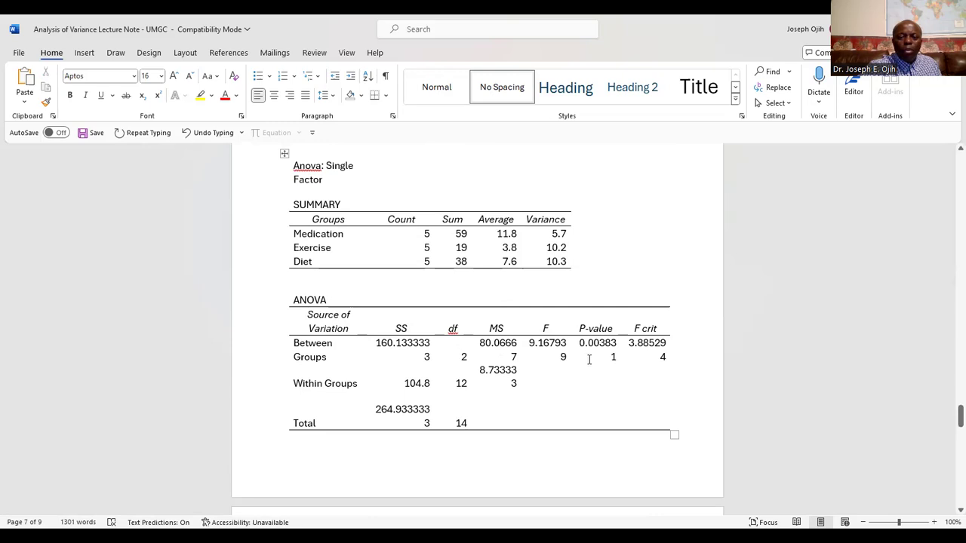
pyautogui.scroll(1, 295, 209)
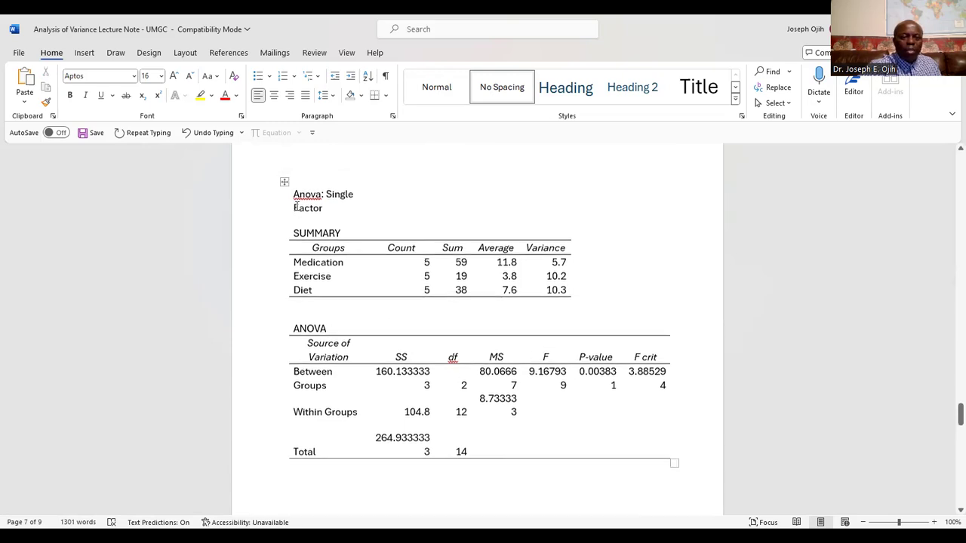
pyautogui.moveTo(293, 199); pyautogui.dragTo(443, 466)
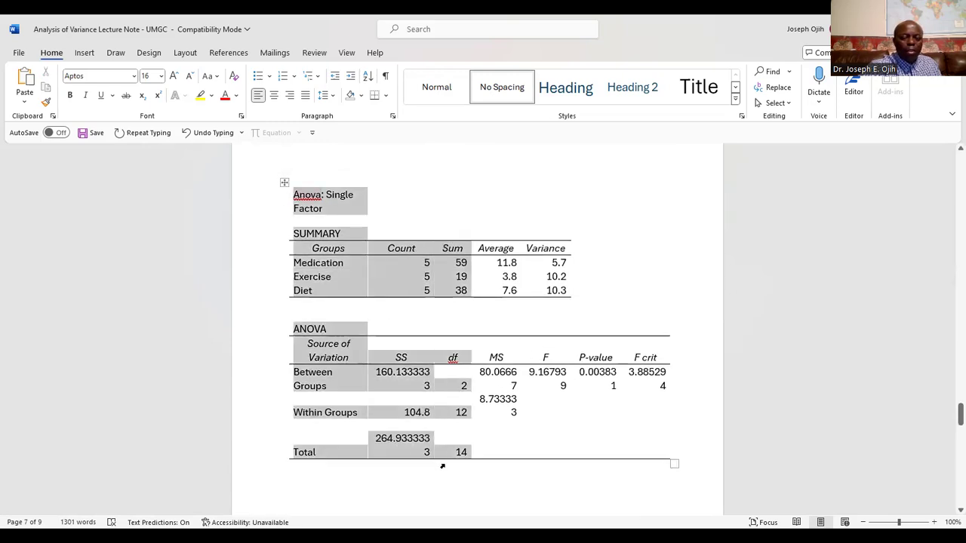
pyautogui.press('BackSpace')
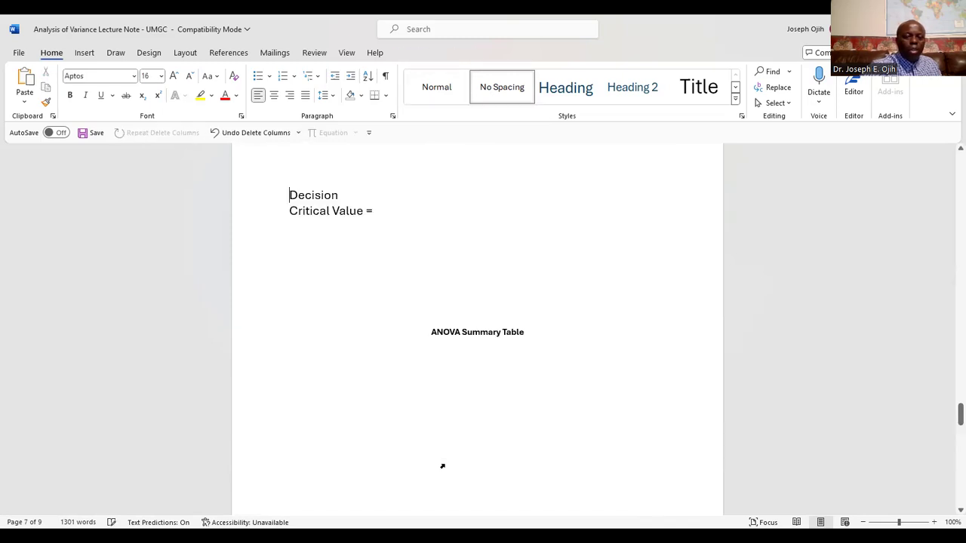
pyautogui.scroll(4, 649, 450)
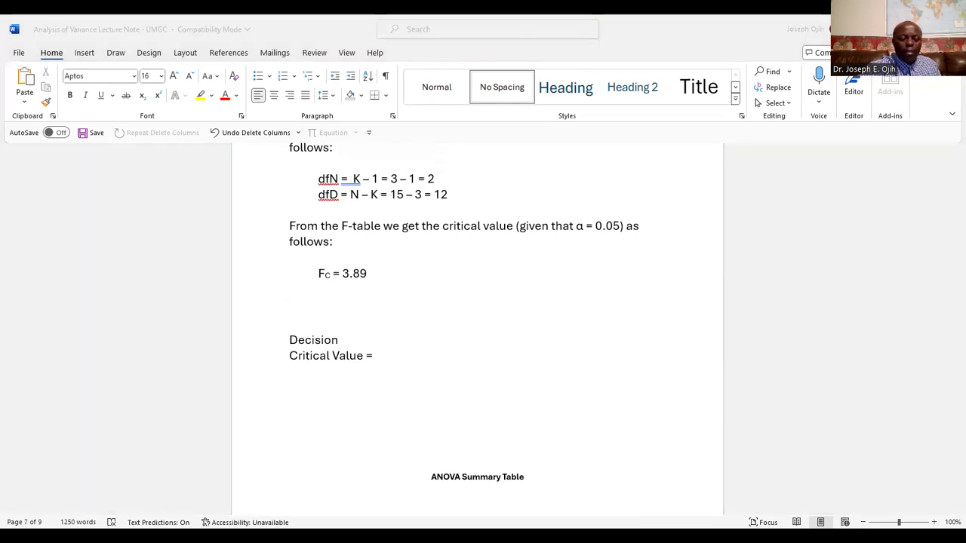
# Step: Switch to the Excel workbook and show the F, P-value and F crit values of the ANOVA table with three decimal places
pyautogui.hotkey('alt', 'Tab')
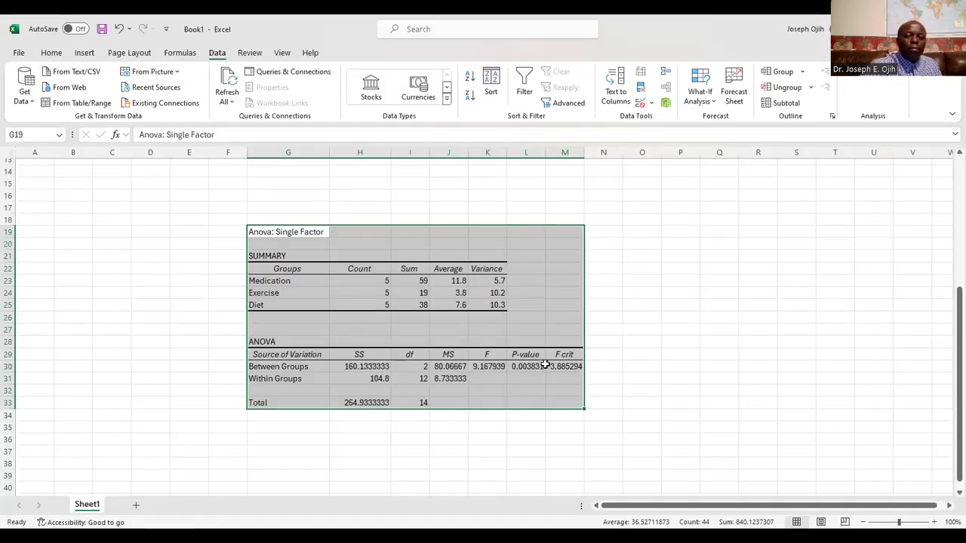
pyautogui.click(502, 337)
pyautogui.click(564, 366)
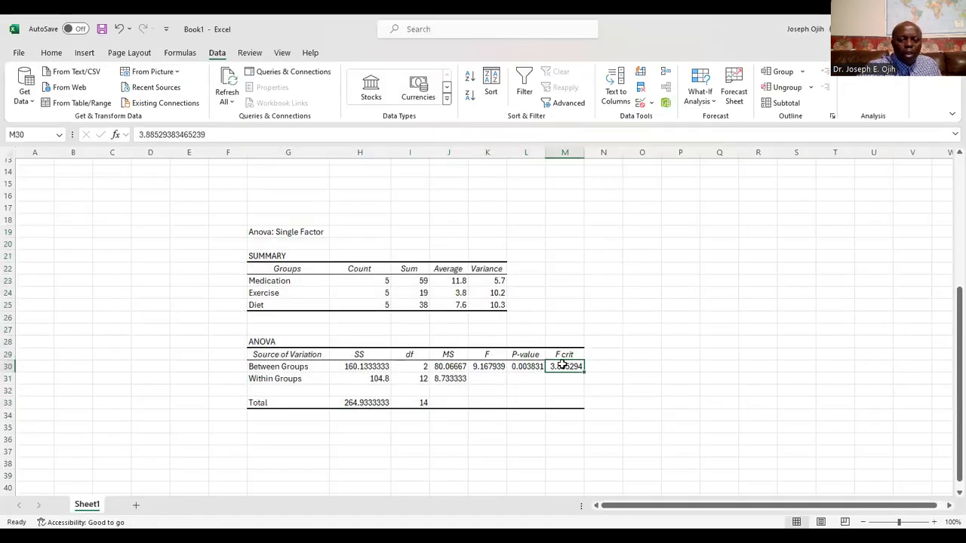
pyautogui.moveTo(486, 367); pyautogui.dragTo(565, 366)
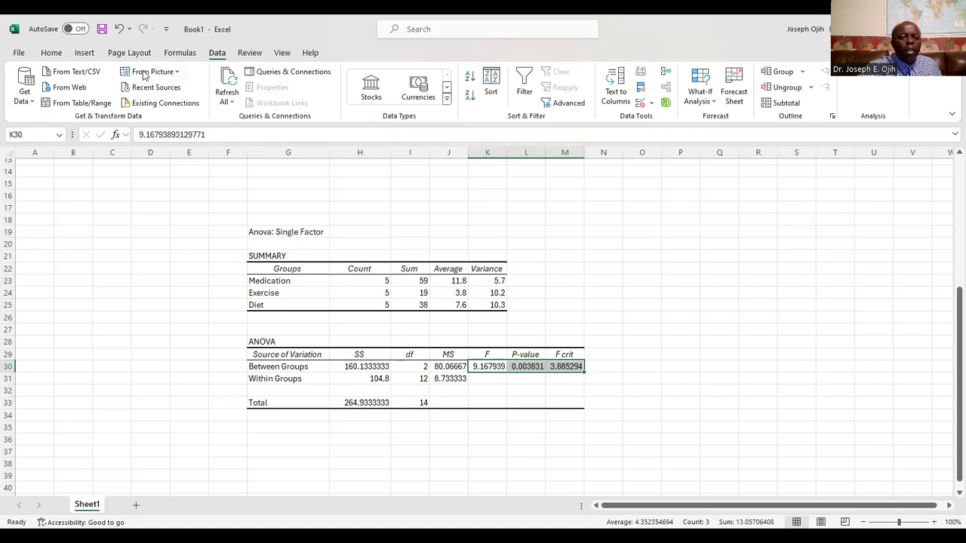
pyautogui.click(51, 54)
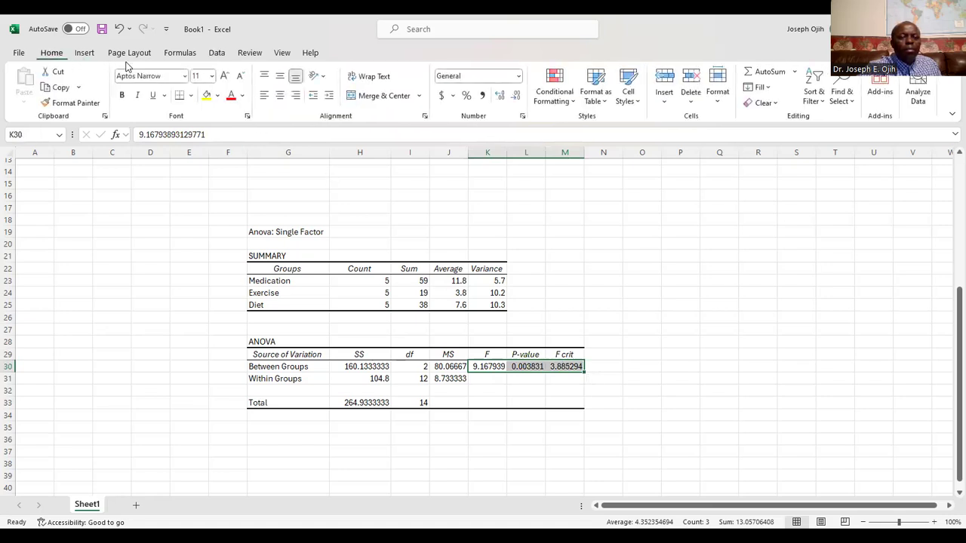
pyautogui.click(516, 97)
pyautogui.click(516, 97)
pyautogui.click(516, 97)
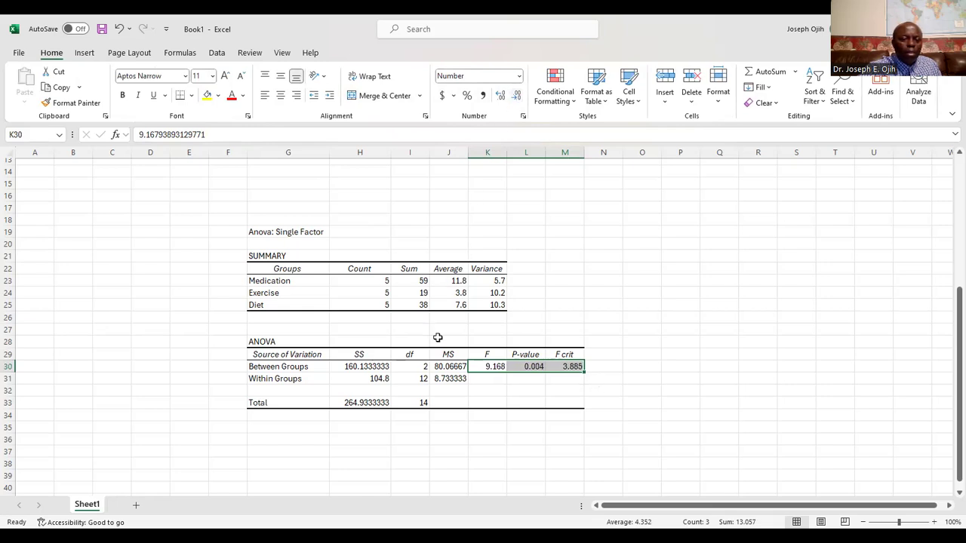
# Step: Show the MS and SS values of the ANOVA table with three decimal places
pyautogui.moveTo(449, 365); pyautogui.dragTo(447, 379)
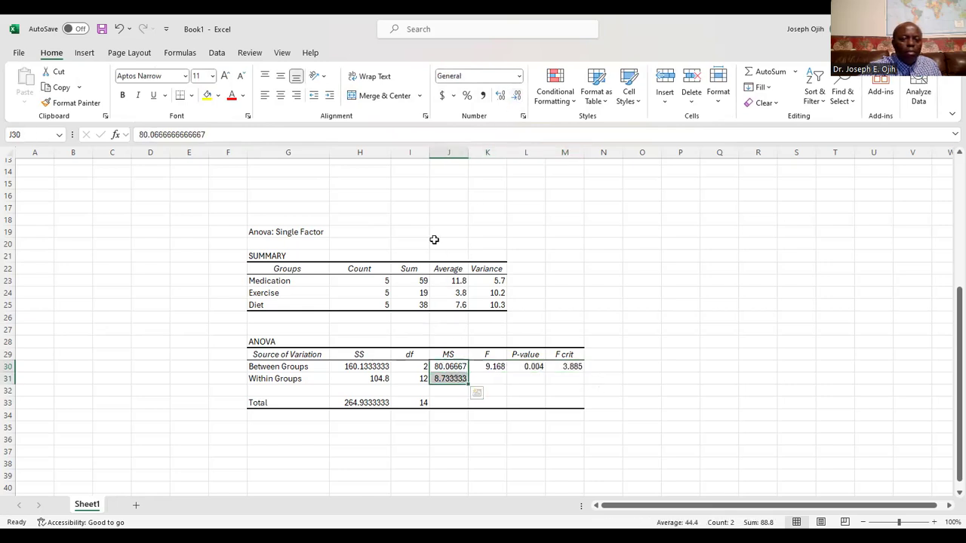
pyautogui.click(518, 95)
pyautogui.click(518, 95)
pyautogui.moveTo(353, 366); pyautogui.dragTo(366, 403)
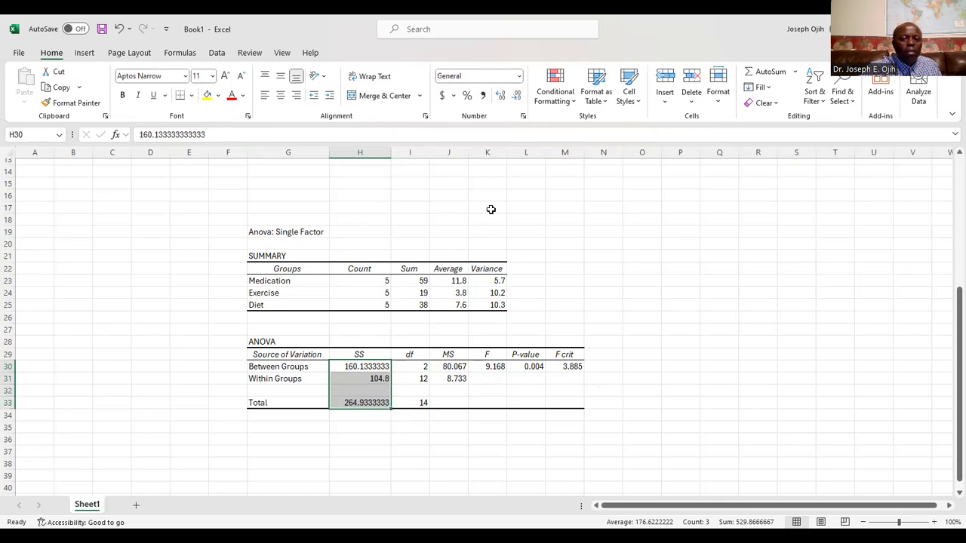
pyautogui.click(518, 96)
pyautogui.click(518, 96)
pyautogui.click(518, 96)
pyautogui.click(518, 96)
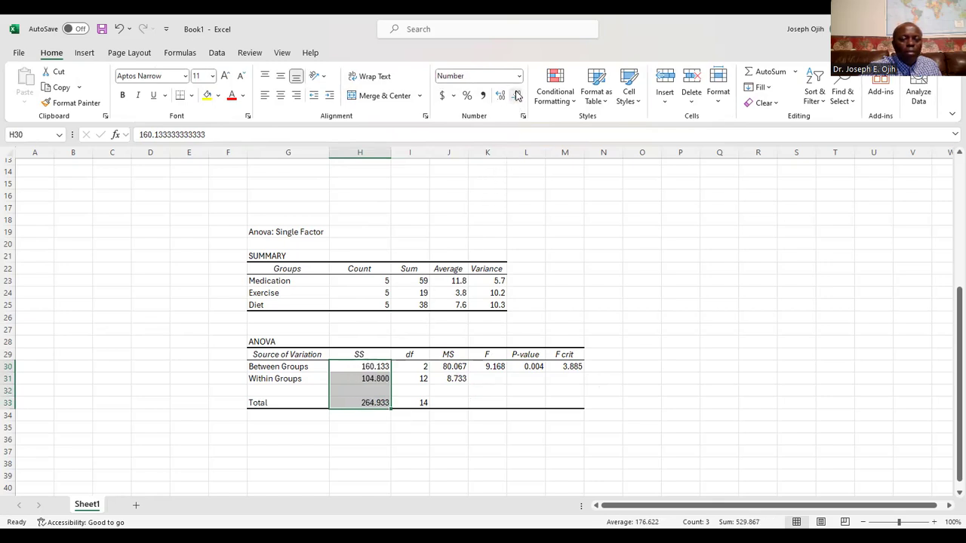
# Step: Apply all borders to the whole Anova: Single Factor output, G19:M33
pyautogui.moveTo(270, 229); pyautogui.dragTo(572, 404)
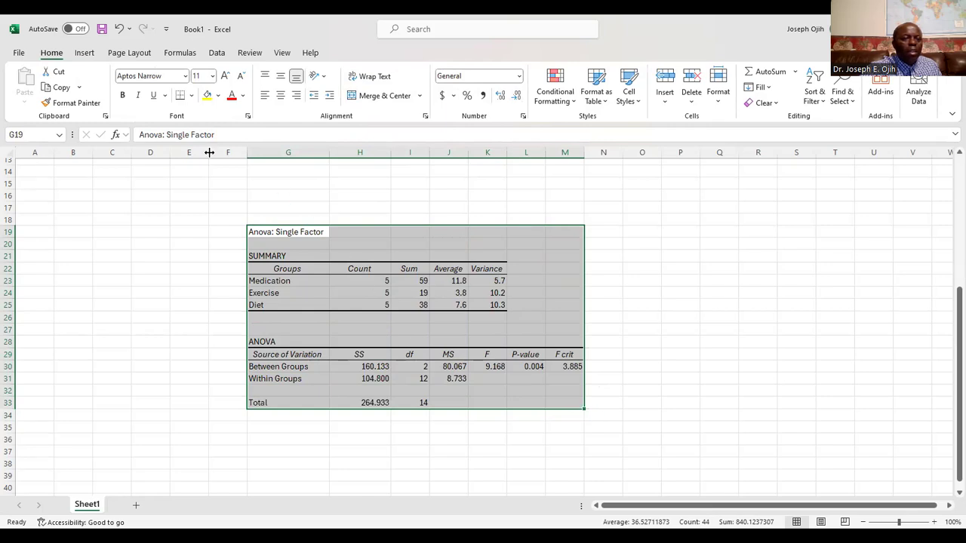
pyautogui.click(192, 96)
pyautogui.click(205, 217)
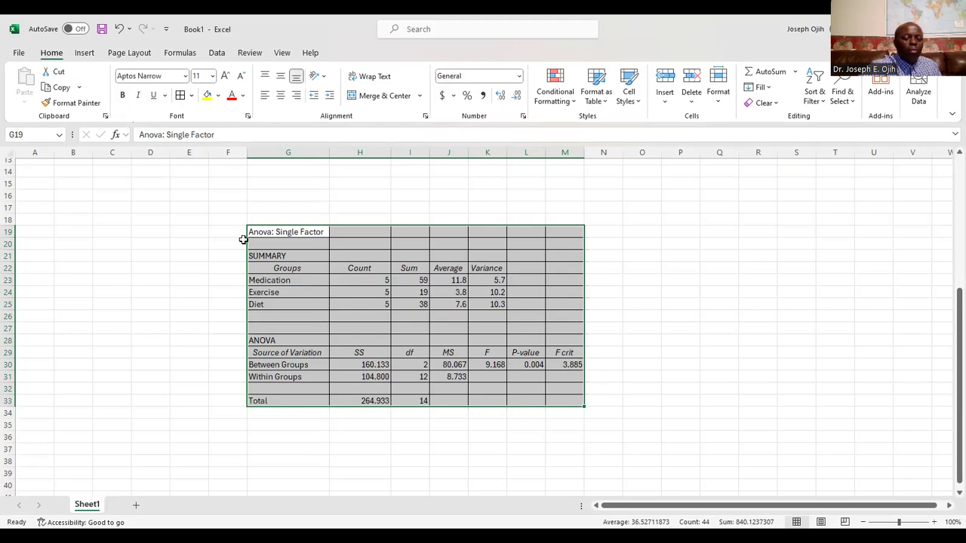
pyautogui.click(267, 257)
pyautogui.moveTo(257, 233); pyautogui.dragTo(266, 319)
pyautogui.click(312, 327)
pyautogui.moveTo(287, 232); pyautogui.dragTo(302, 243)
pyautogui.moveTo(356, 259); pyautogui.dragTo(581, 391)
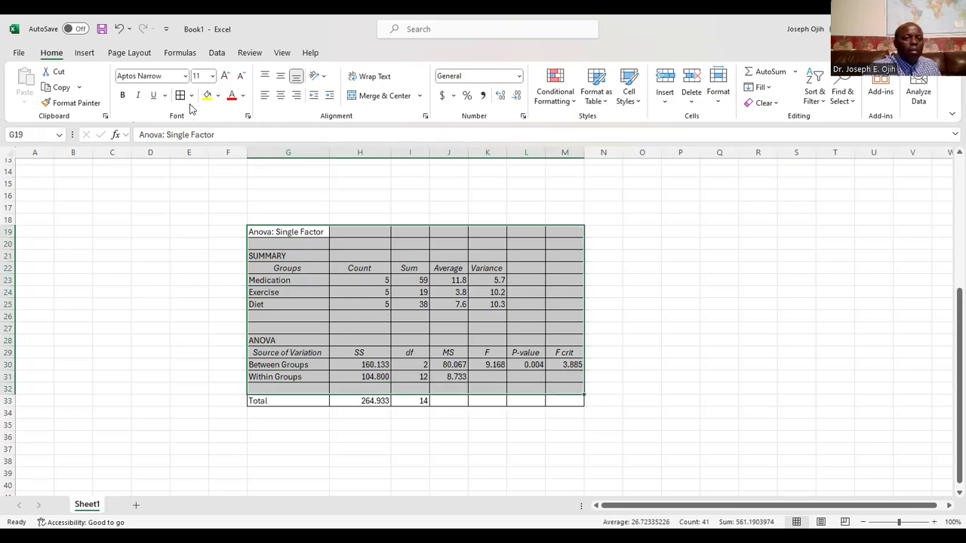
pyautogui.click(317, 296)
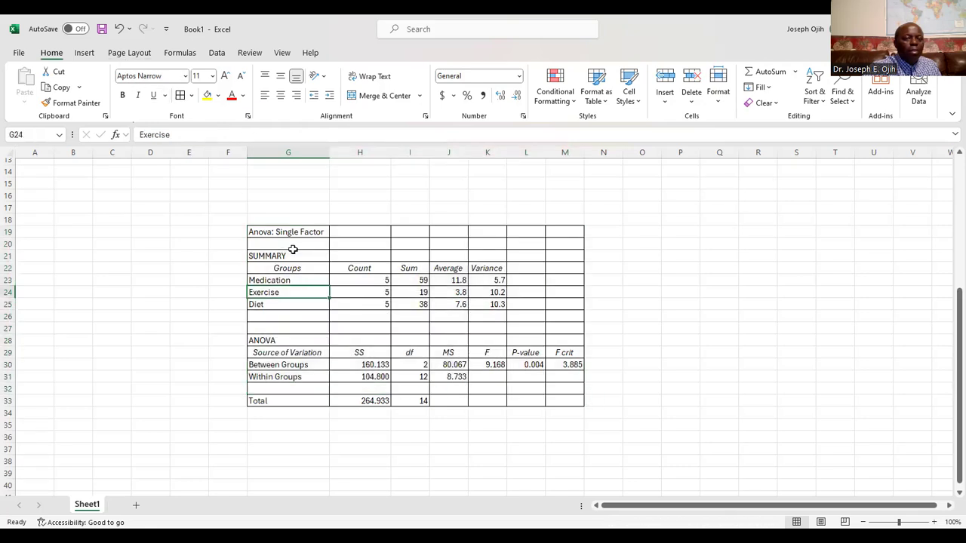
pyautogui.moveTo(261, 233); pyautogui.dragTo(571, 401)
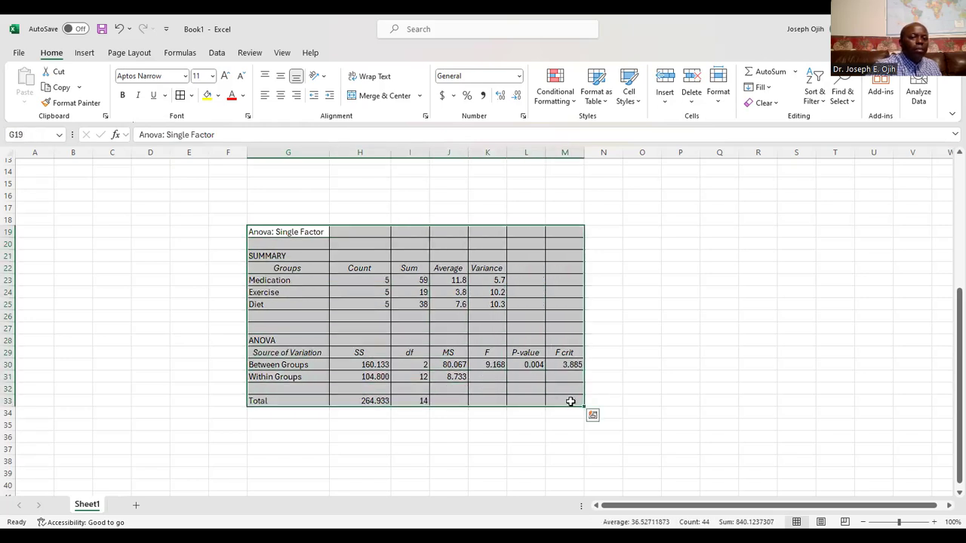
# Step: Copy the ANOVA section G28:M33 and paste it into the Word lecture note above the "Decision" line
pyautogui.click(442, 364)
pyautogui.moveTo(265, 340); pyautogui.dragTo(569, 407)
pyautogui.hotkey('ctrl', 'c')
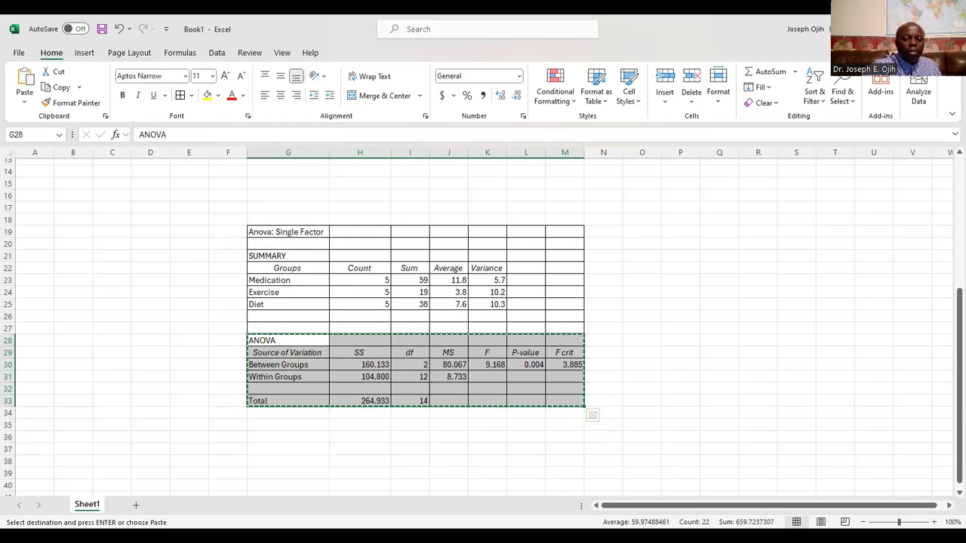
pyautogui.hotkey('alt', 'Tab')
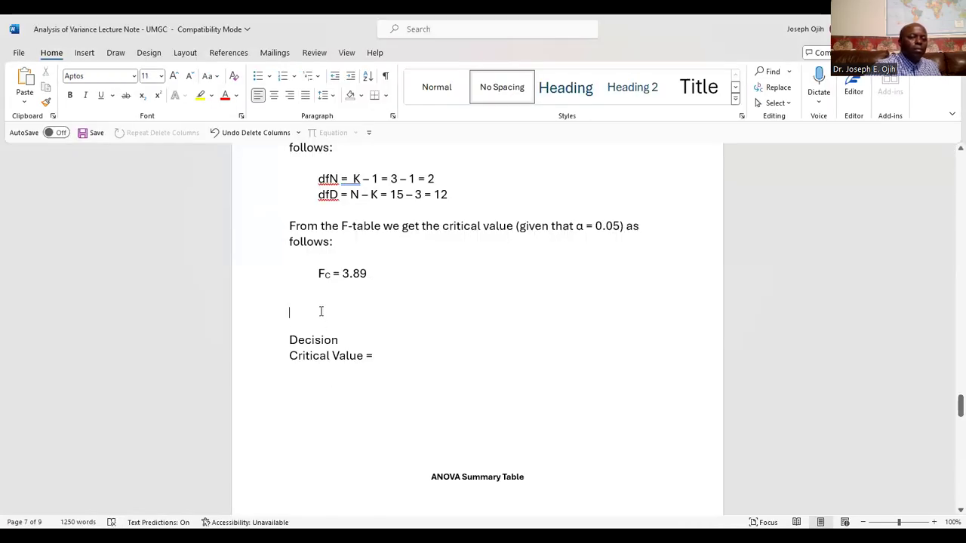
pyautogui.hotkey('ctrl', 'v')
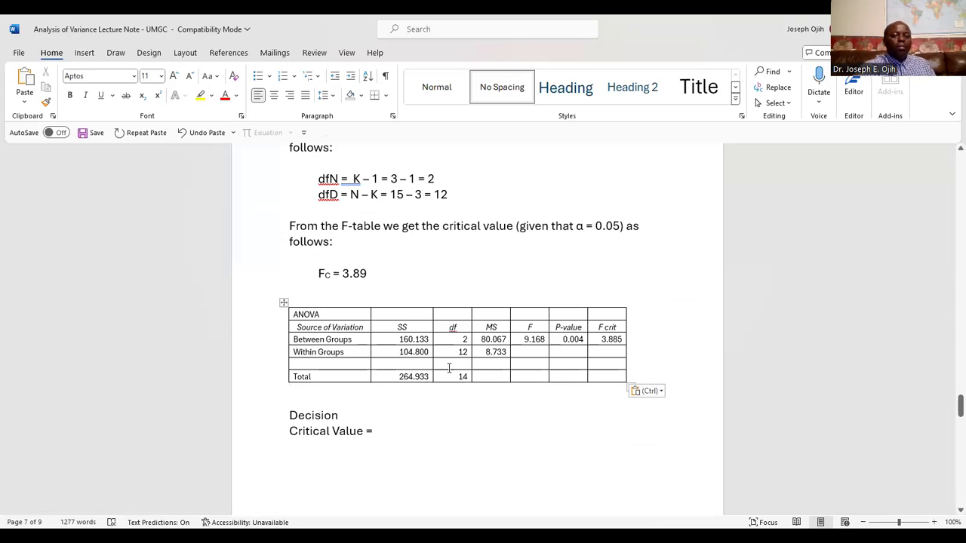
# Step: Set the font size of the whole pasted ANOVA table to 14 points
pyautogui.click(317, 331)
pyautogui.moveTo(275, 319); pyautogui.dragTo(320, 373)
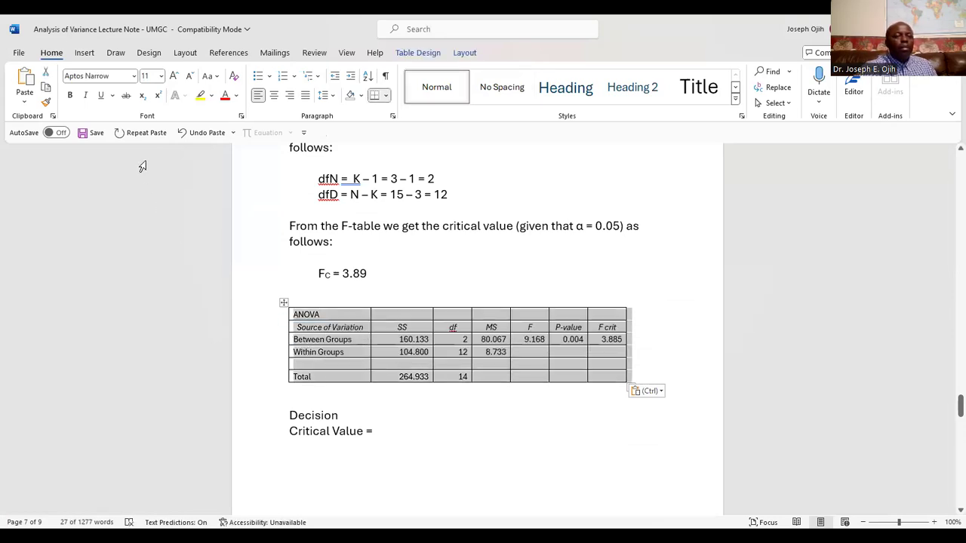
pyautogui.click(161, 77)
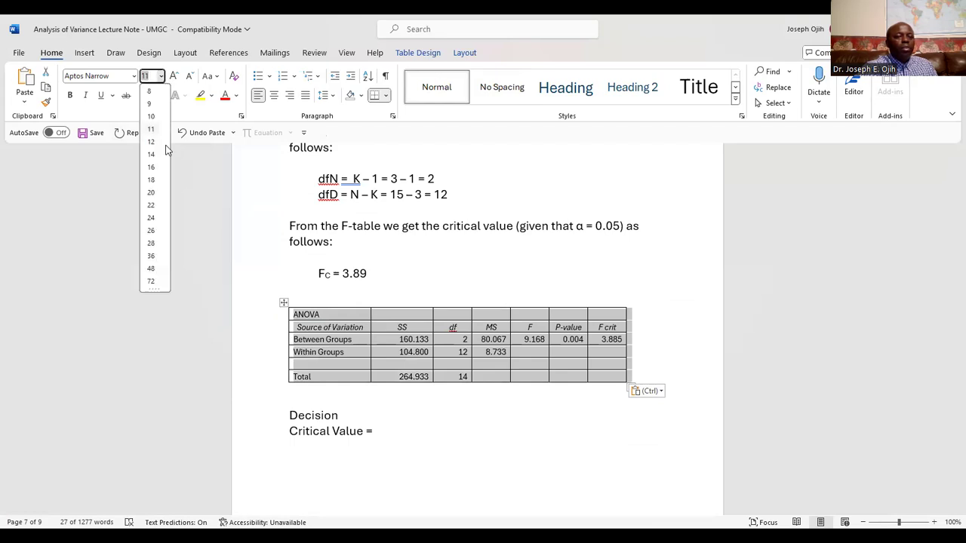
pyautogui.click(154, 157)
pyautogui.click(429, 304)
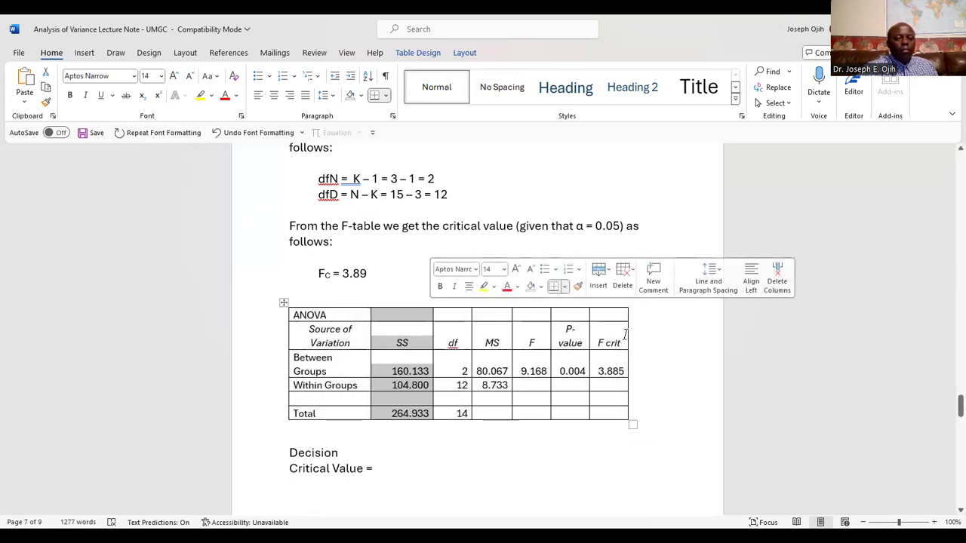
# Step: Complete the "Critical Value =" line with the table's F crit value, 3.885
pyautogui.doubleClick(572, 371)
pyautogui.scroll(-3, 353, 271)
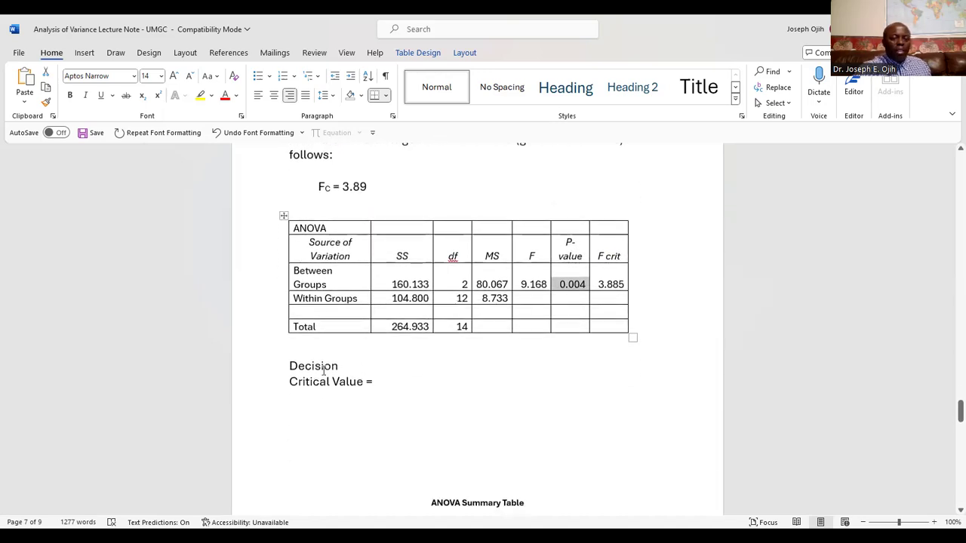
pyautogui.click(553, 284)
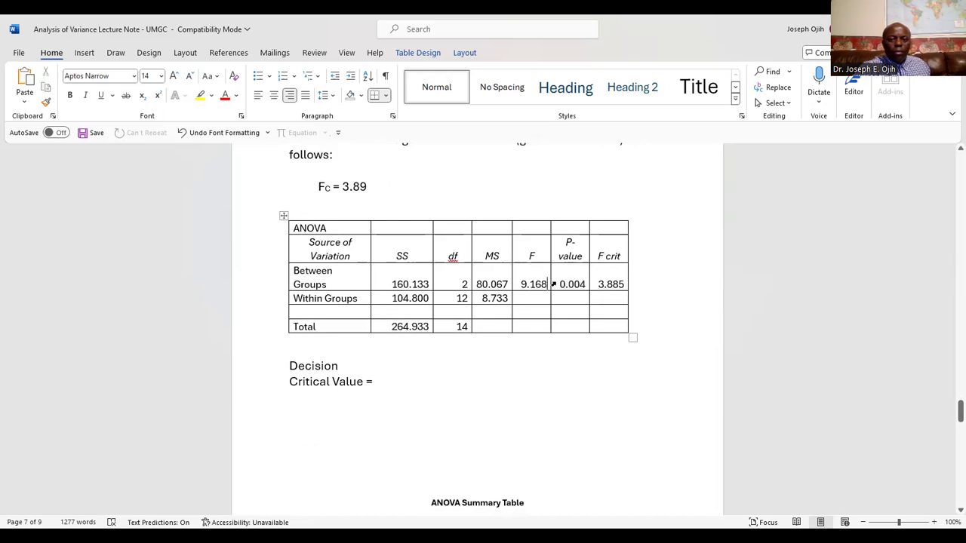
pyautogui.click(394, 383)
pyautogui.write('3.885')
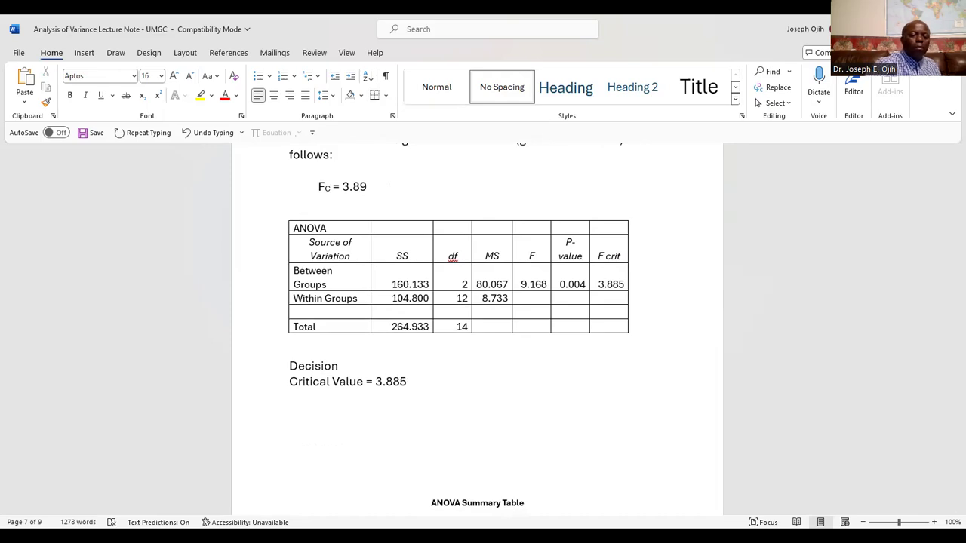
# Step: Make the "Decision" line bold and start a line with "Calculated" directly below the critical value
pyautogui.doubleClick(310, 365)
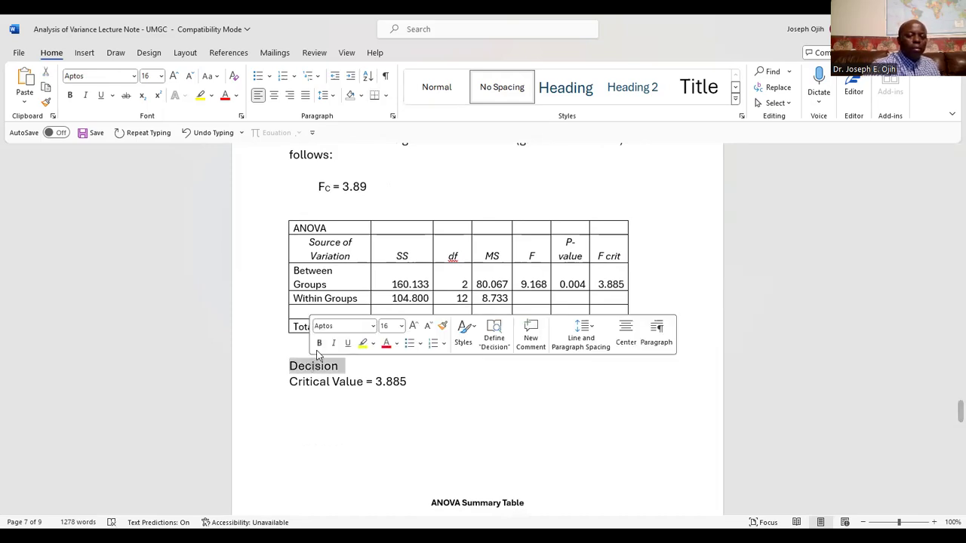
pyautogui.click(320, 343)
pyautogui.click(410, 394)
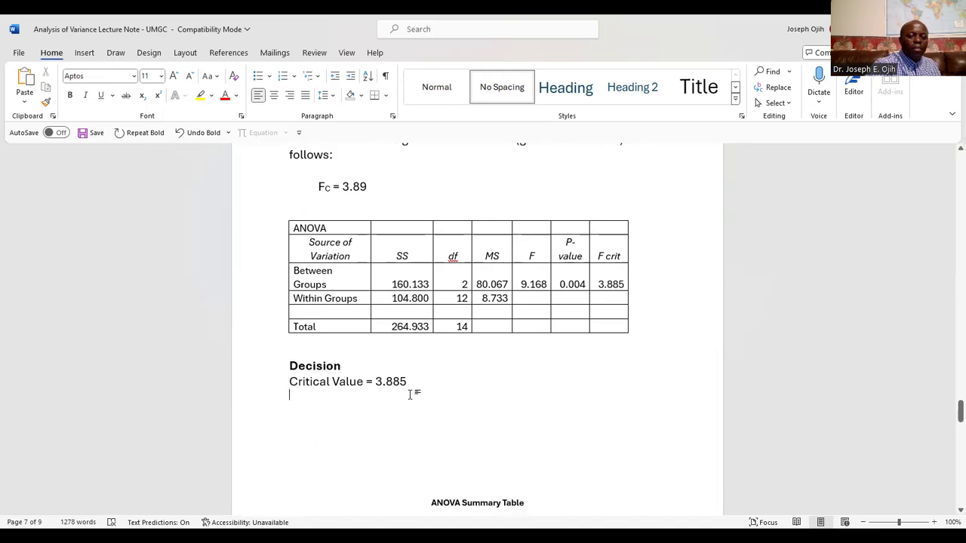
pyautogui.write('Caa')
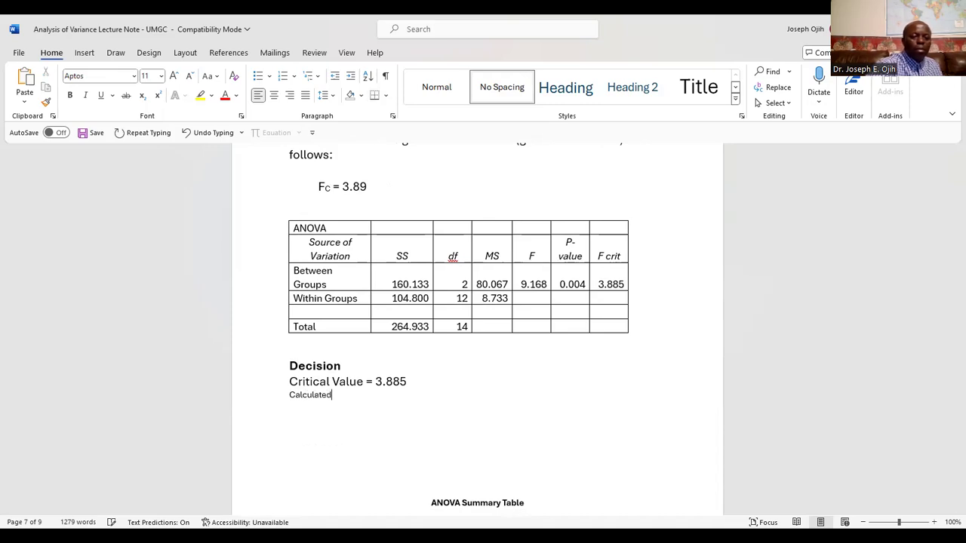
# Step: Insert ", FC" after "Critical Value" and format its C as a subscript
pyautogui.click(364, 381)
pyautogui.write(', ')
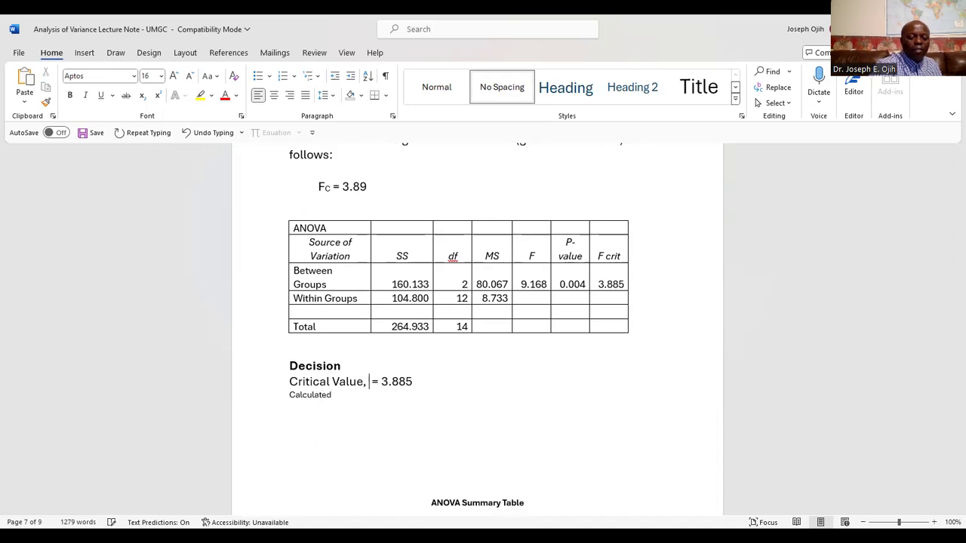
pyautogui.write('FC')
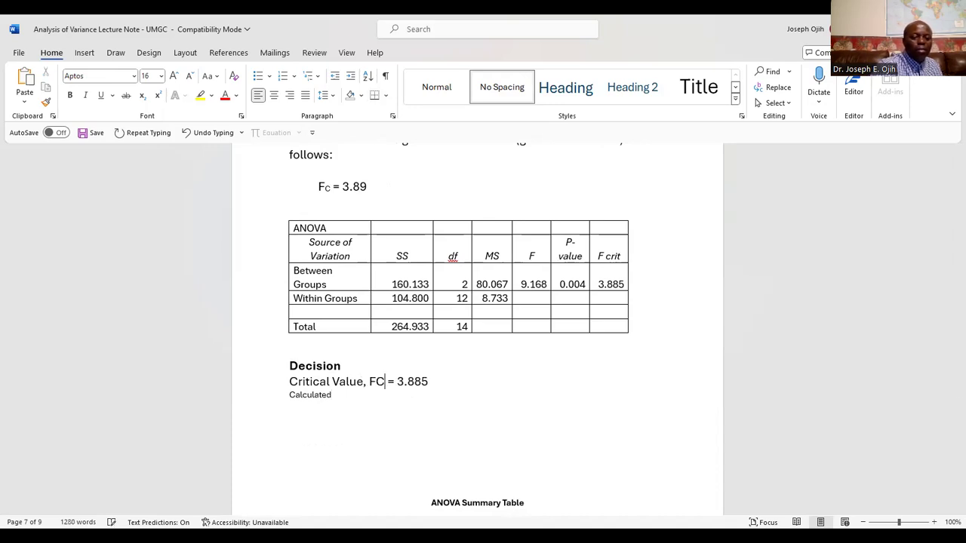
pyautogui.hotkey('shift', 'Left')
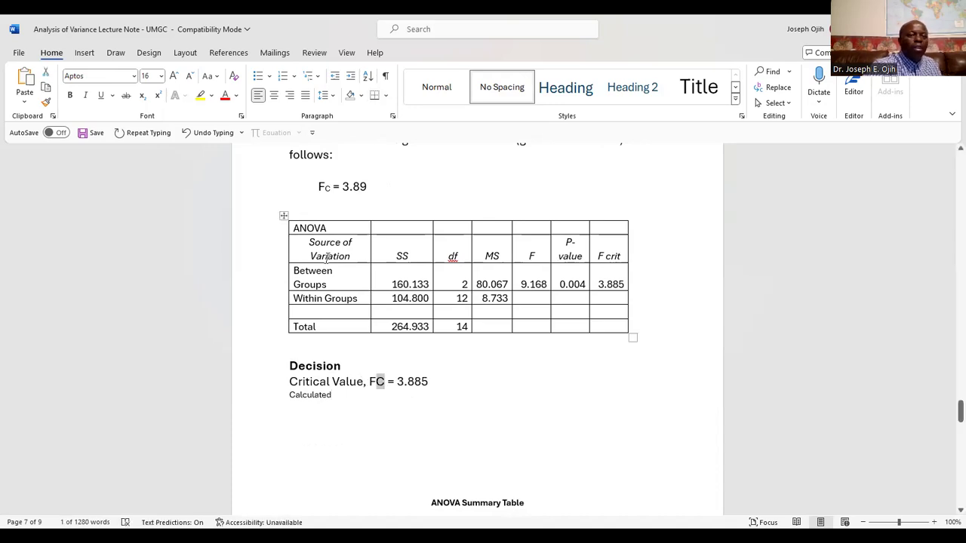
pyautogui.click(142, 95)
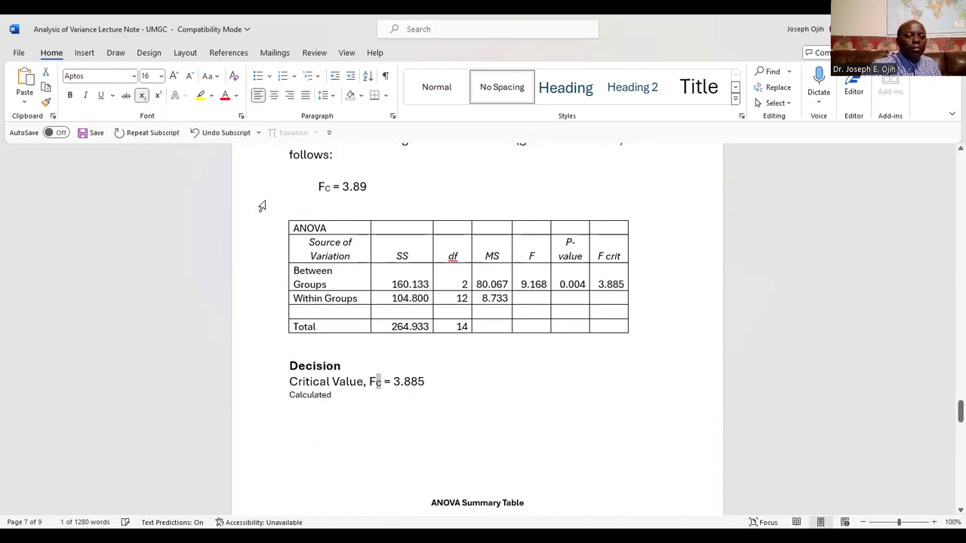
# Step: Extend the "Calculated" line to read "Calculated Value, F"
pyautogui.click(348, 398)
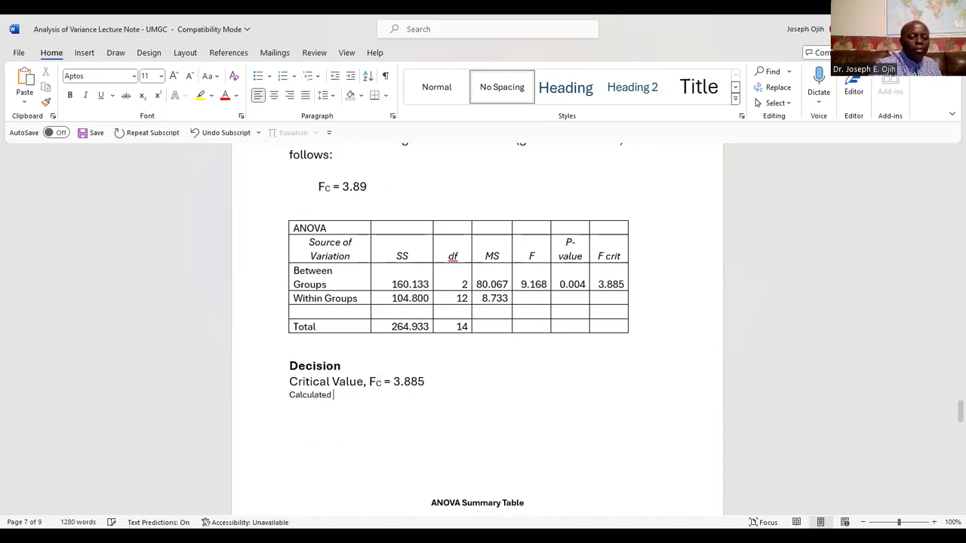
pyautogui.write('Value')
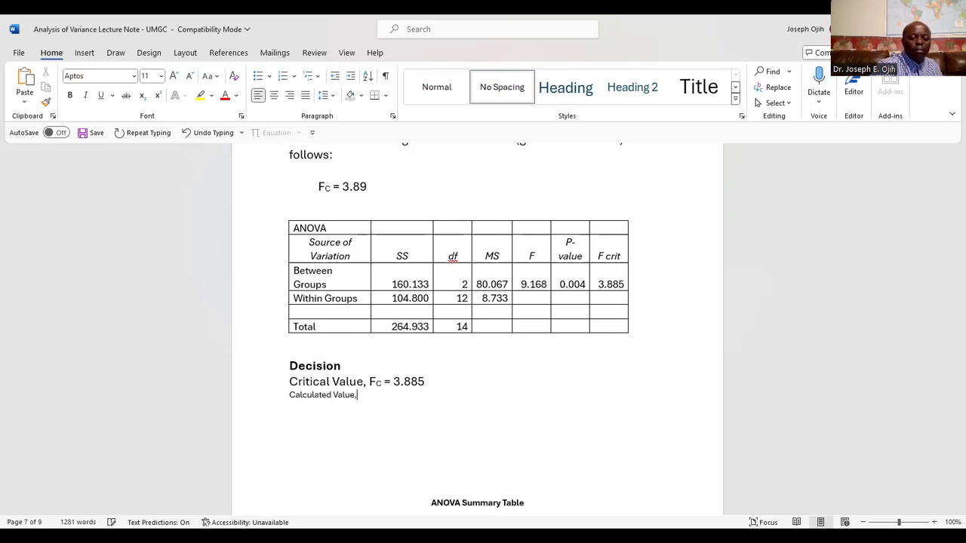
pyautogui.write(', F')
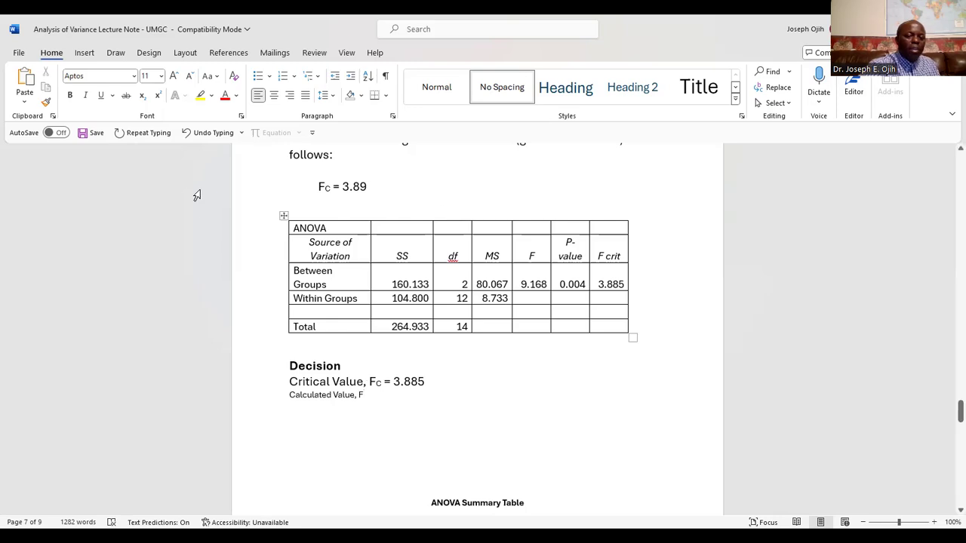
# Step: Set the font size of the "Calculated Value, F" line to 14 points
pyautogui.tripleClick(351, 394)
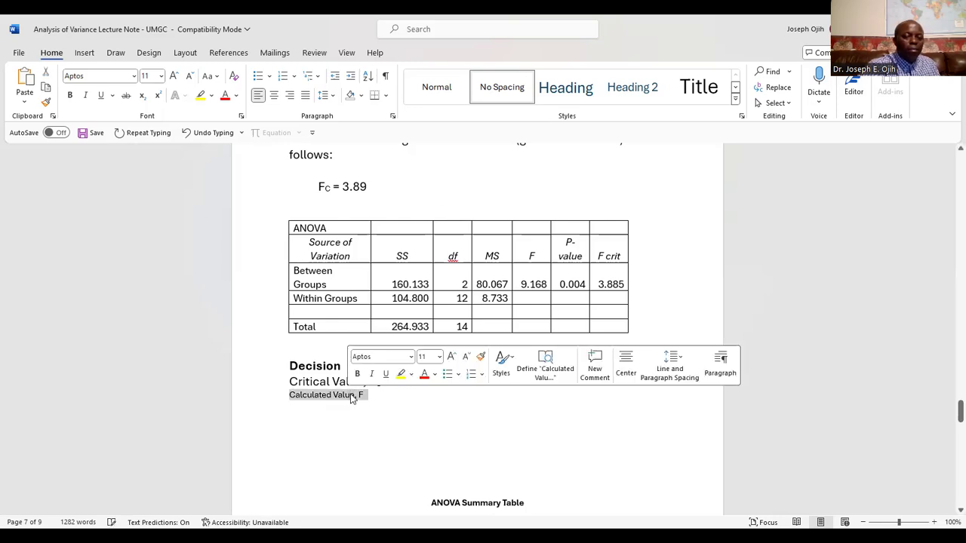
pyautogui.click(161, 75)
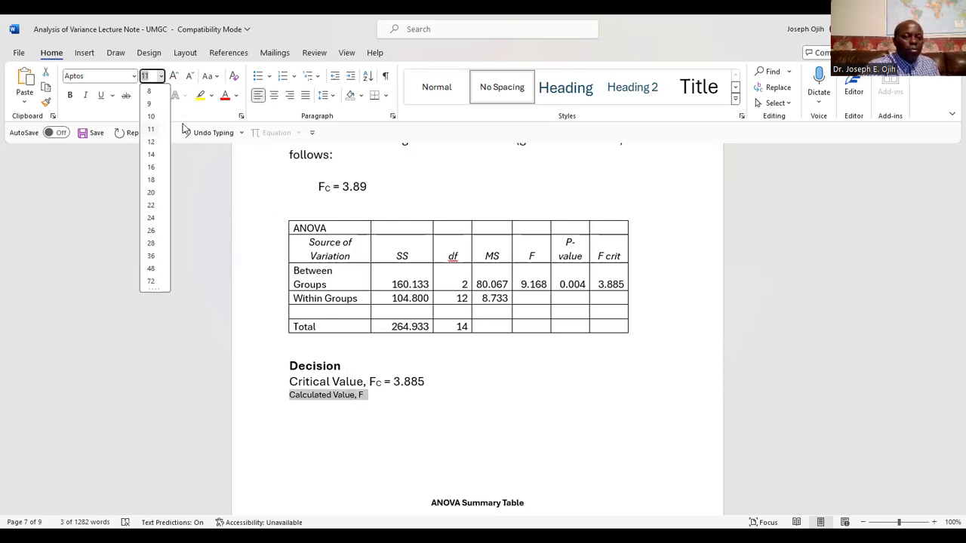
pyautogui.click(151, 156)
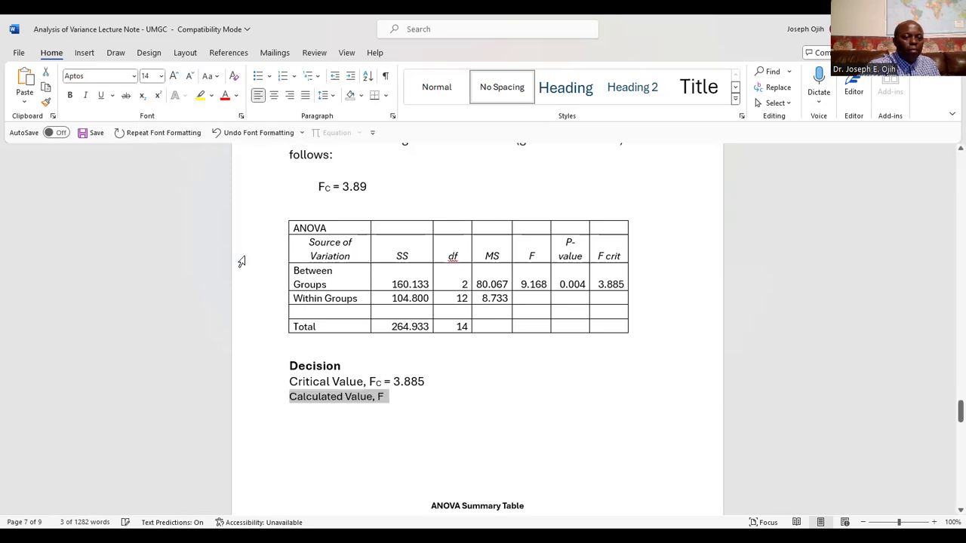
# Step: Continue the "Calculated Value, F" line with "=M"
pyautogui.click(402, 395)
pyautogui.press('BackSpace')
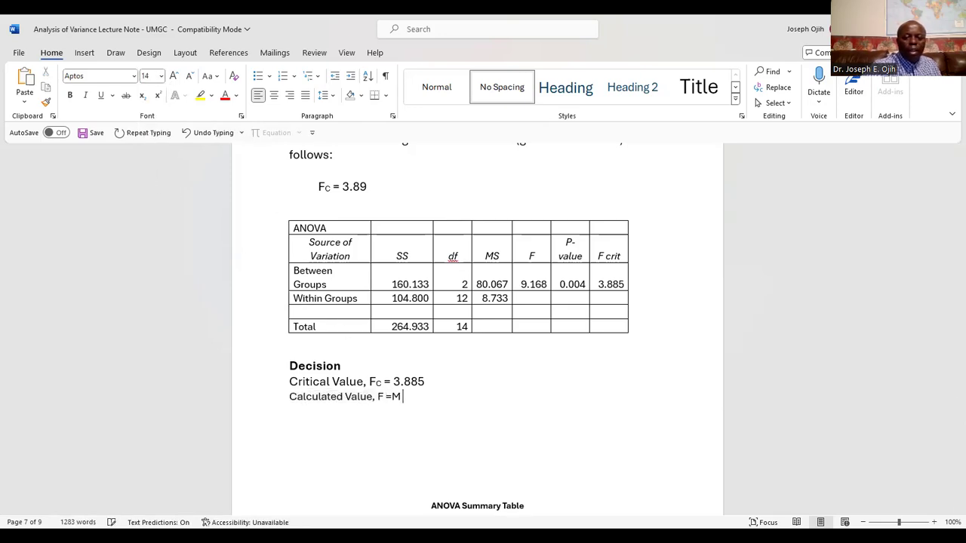